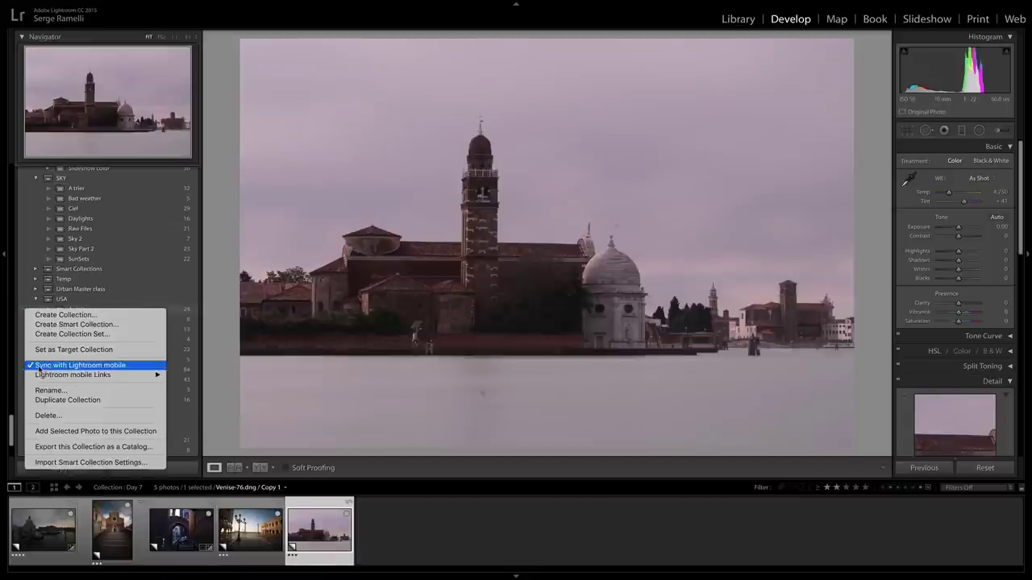
# Step: Switch to Safari, play the shared black-and-white Venice collection as a slideshow on lightroom.adobe.com, and return to Lightroom
pyautogui.click(141, 294)
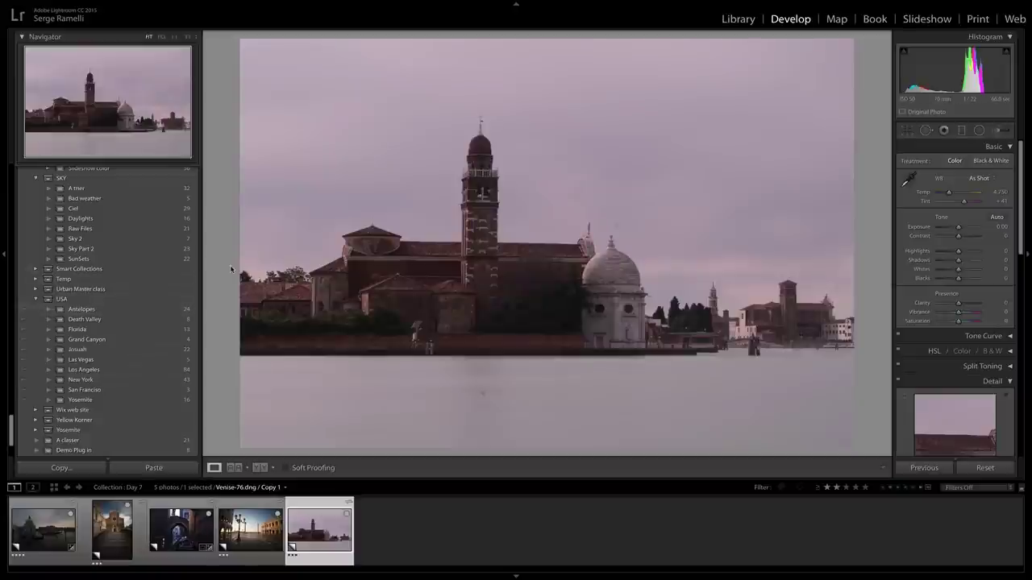
pyautogui.press('super+Tab')
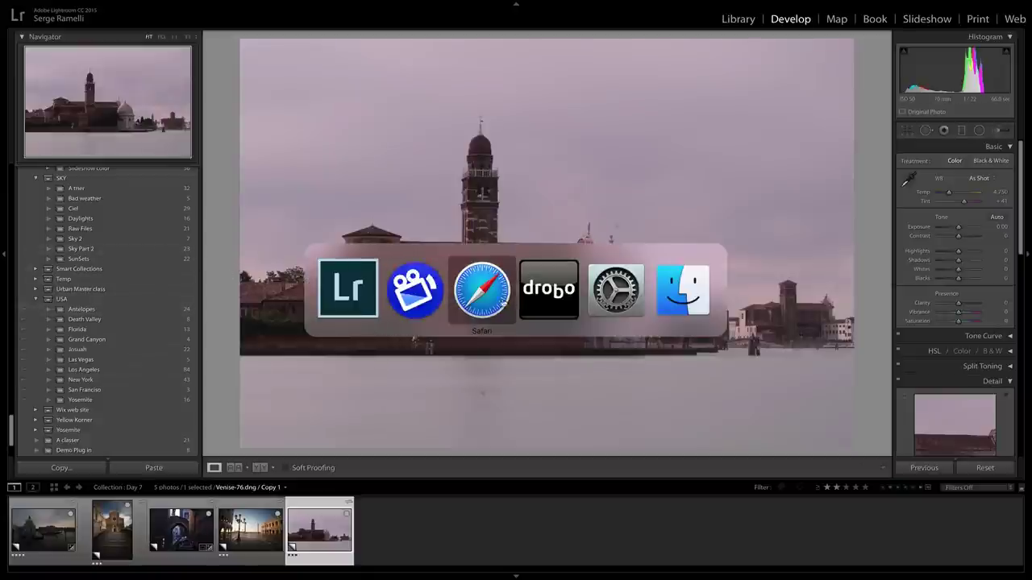
pyautogui.click(484, 302)
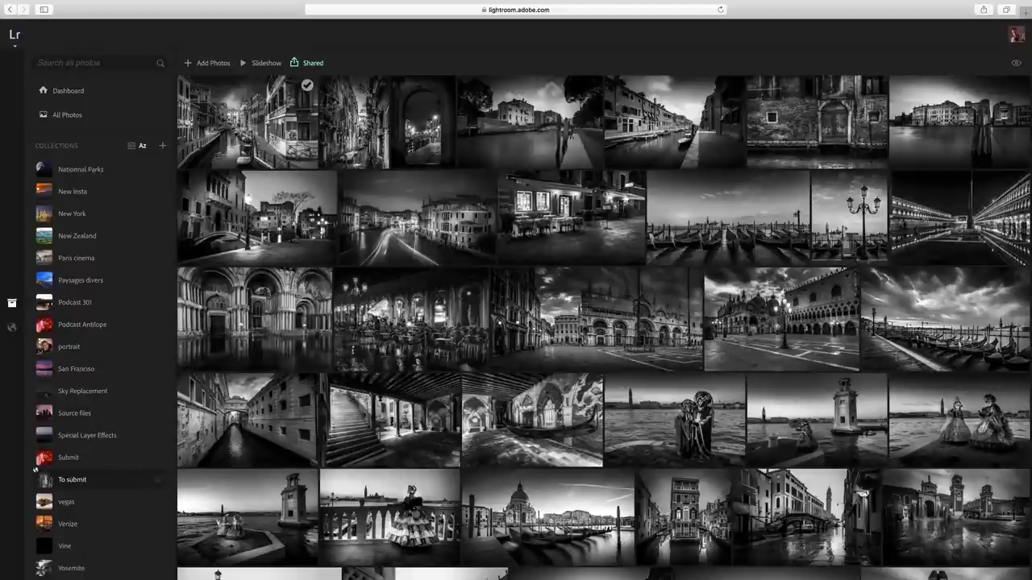
pyautogui.click(244, 64)
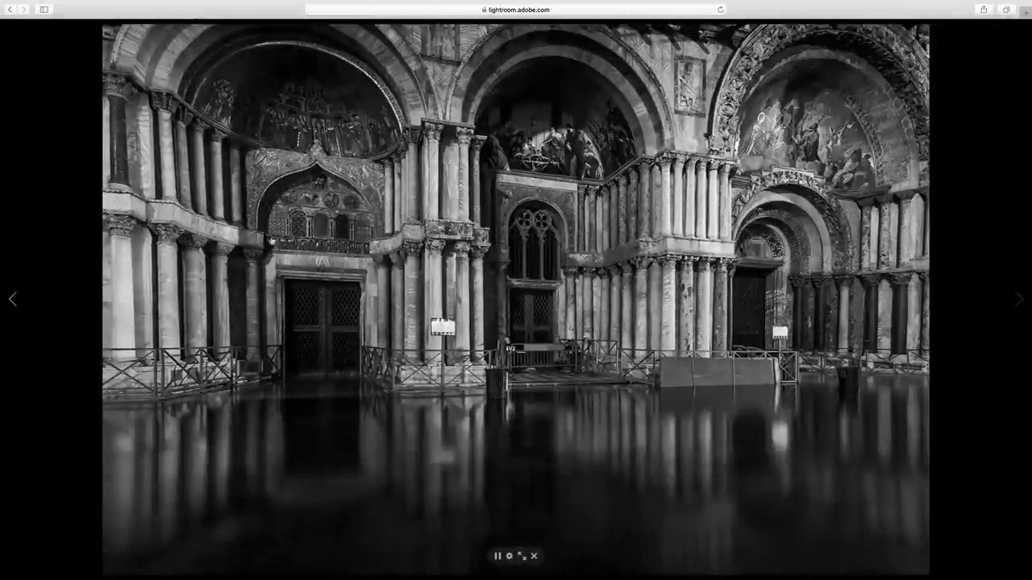
pyautogui.press('super+Tab')
pyautogui.press('super+shift+Tab')
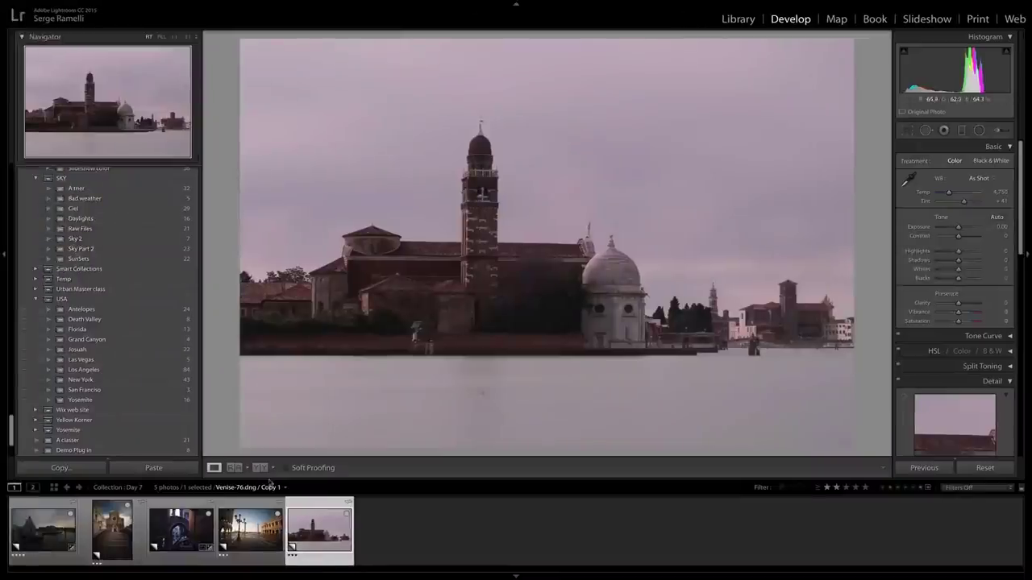
# Step: Select the church stairway photo and bring the 1_Serge Fine Art BW develop presets into view
pyautogui.click(46, 519)
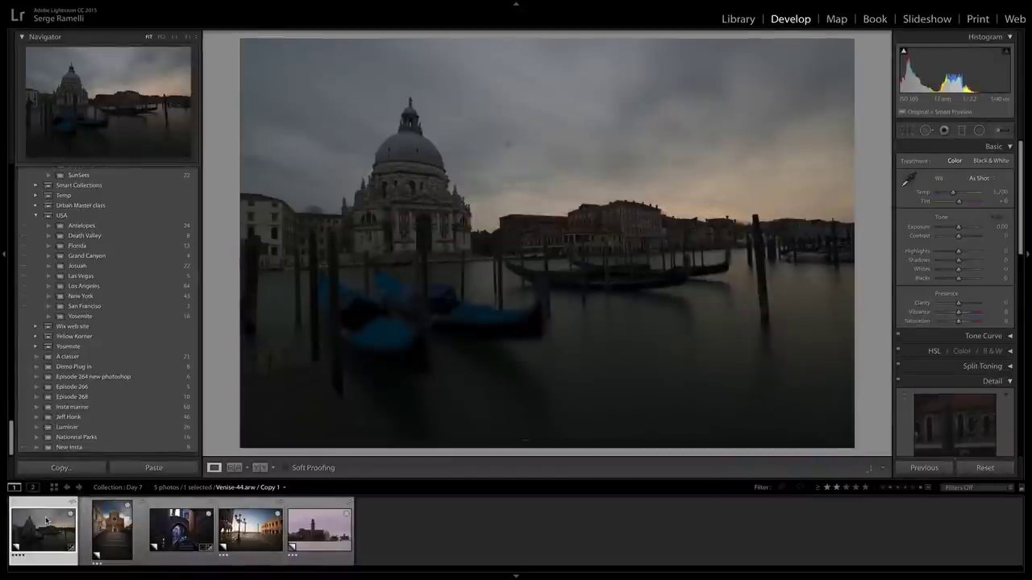
pyautogui.click(112, 529)
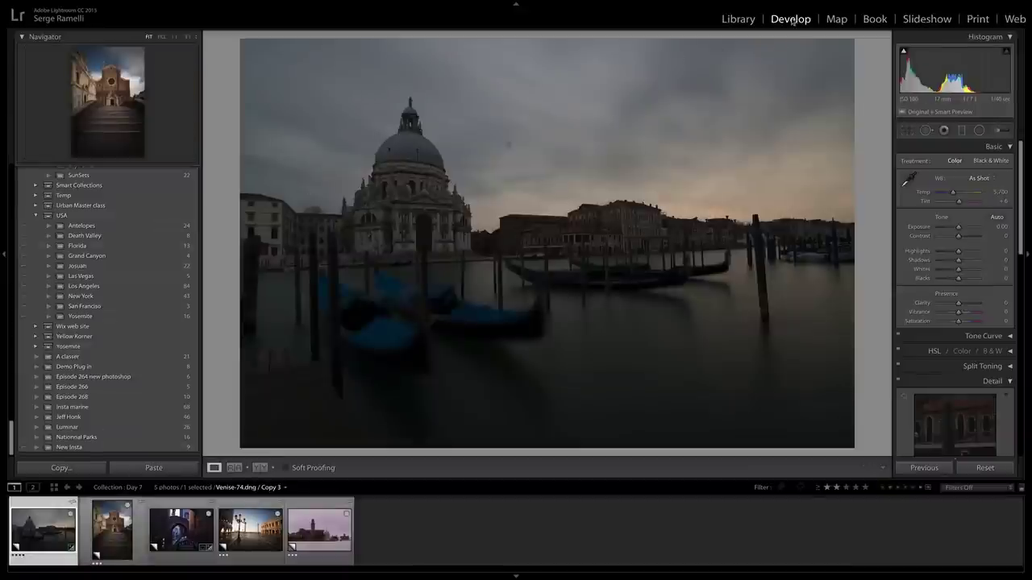
pyautogui.moveTo(11, 443); pyautogui.dragTo(17, 137)
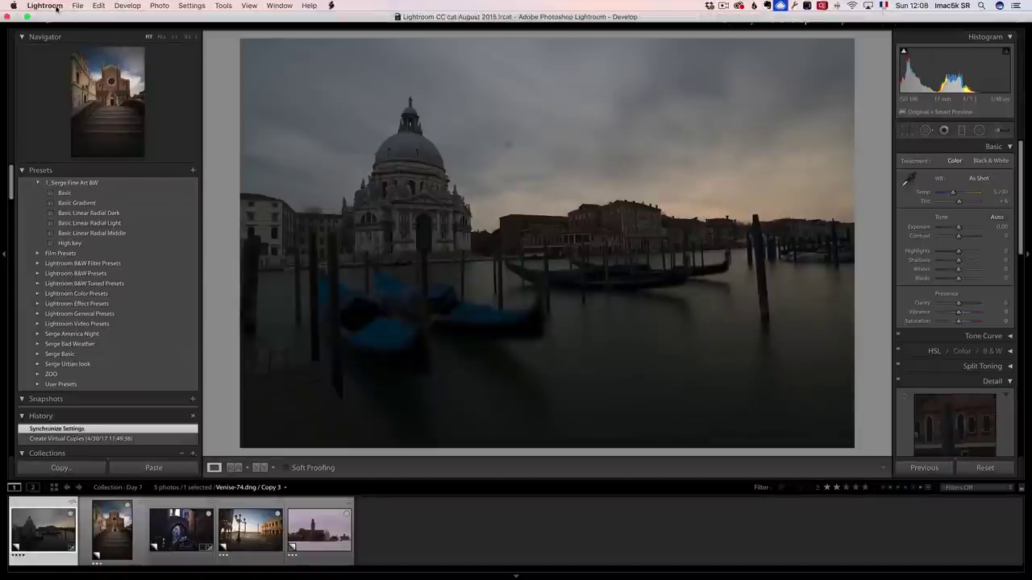
# Step: Open the preset preferences and show the Lightroom presets folder in Finder
pyautogui.click(46, 6)
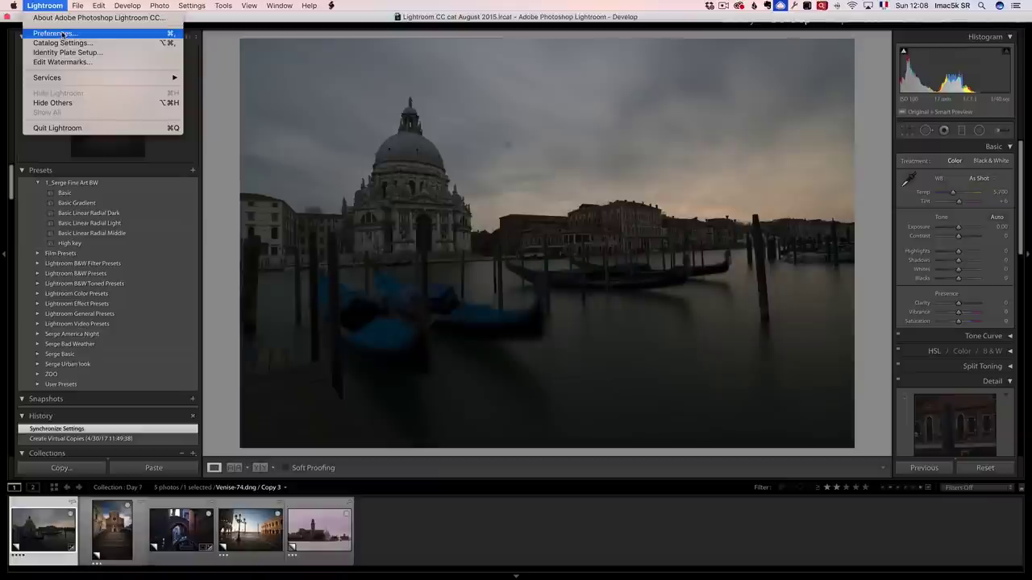
pyautogui.click(62, 34)
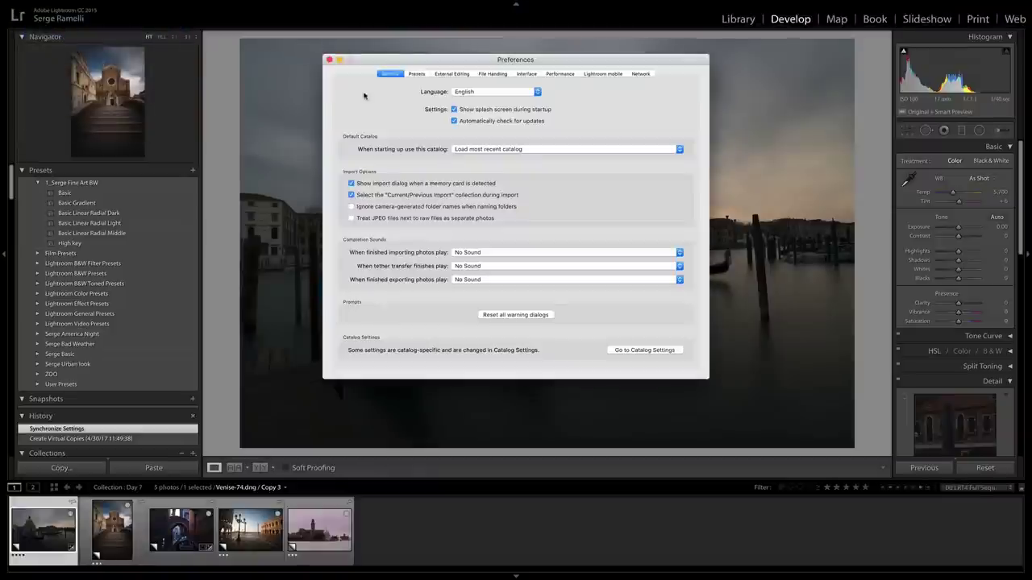
pyautogui.click(415, 75)
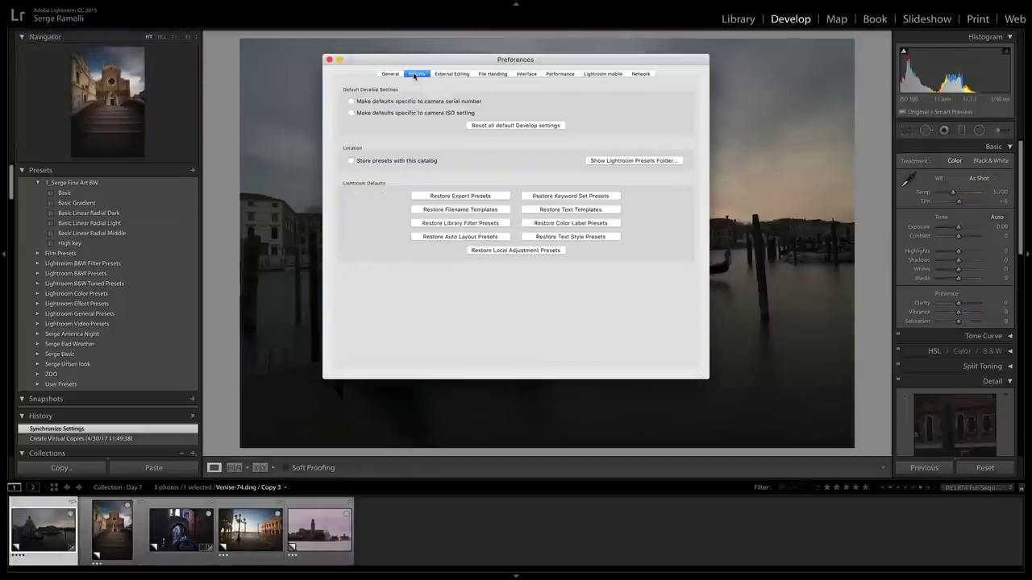
pyautogui.click(631, 162)
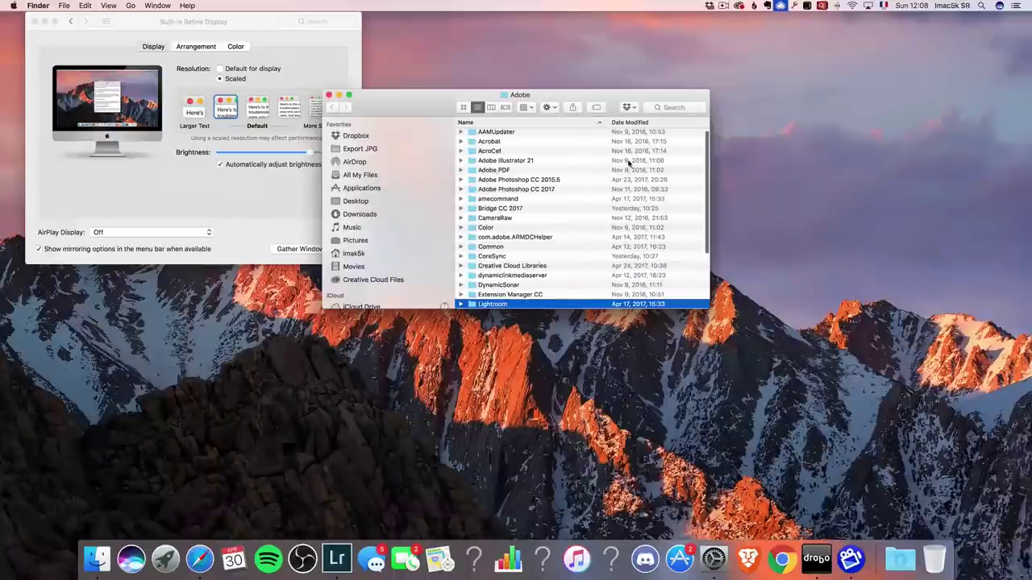
# Step: Browse the 1_Serge Fine Art BW folder inside Develop Presets in column view, then return to Lightroom and close the preferences
pyautogui.moveTo(709, 308); pyautogui.dragTo(864, 500)
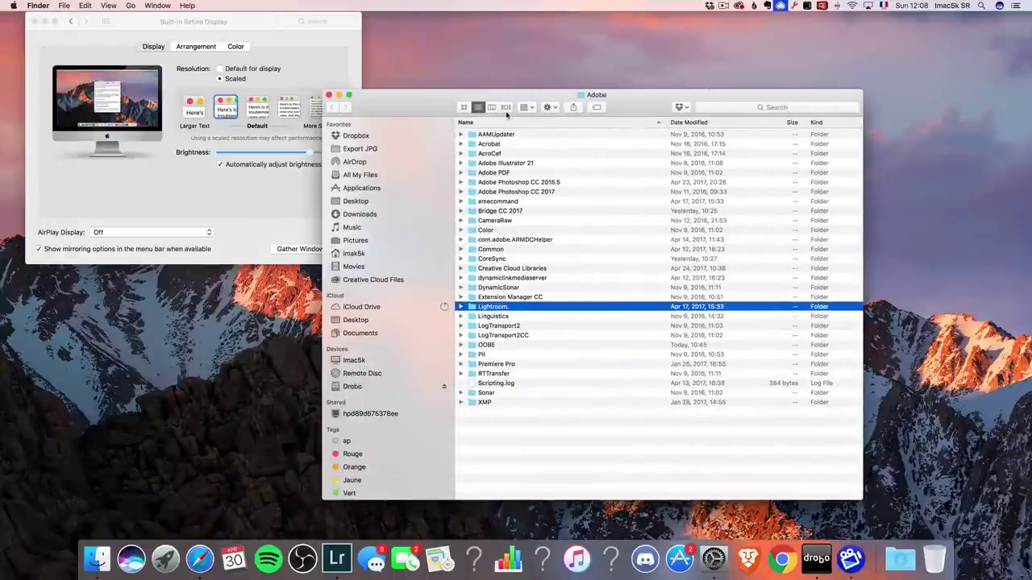
pyautogui.click(491, 107)
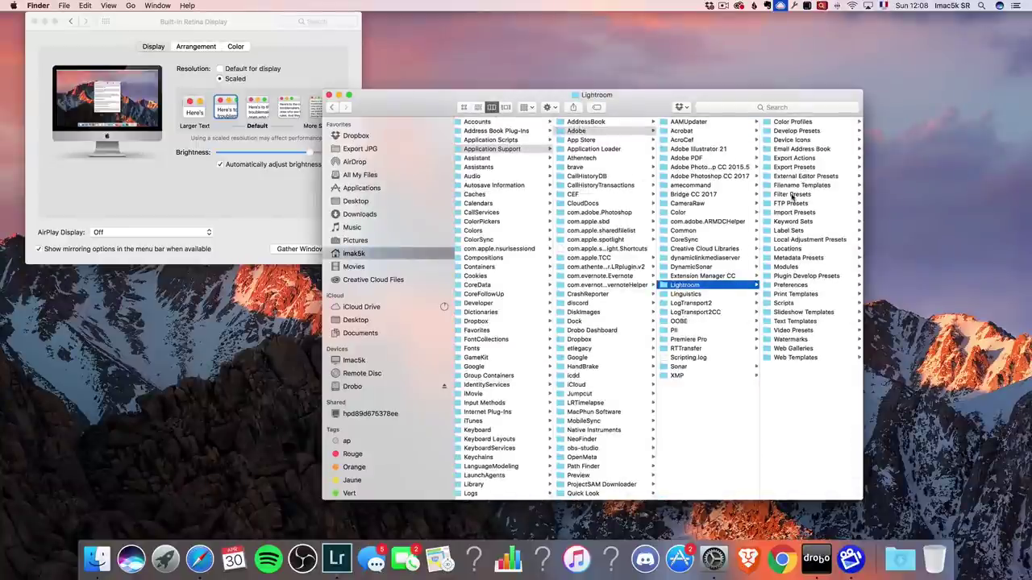
pyautogui.click(803, 132)
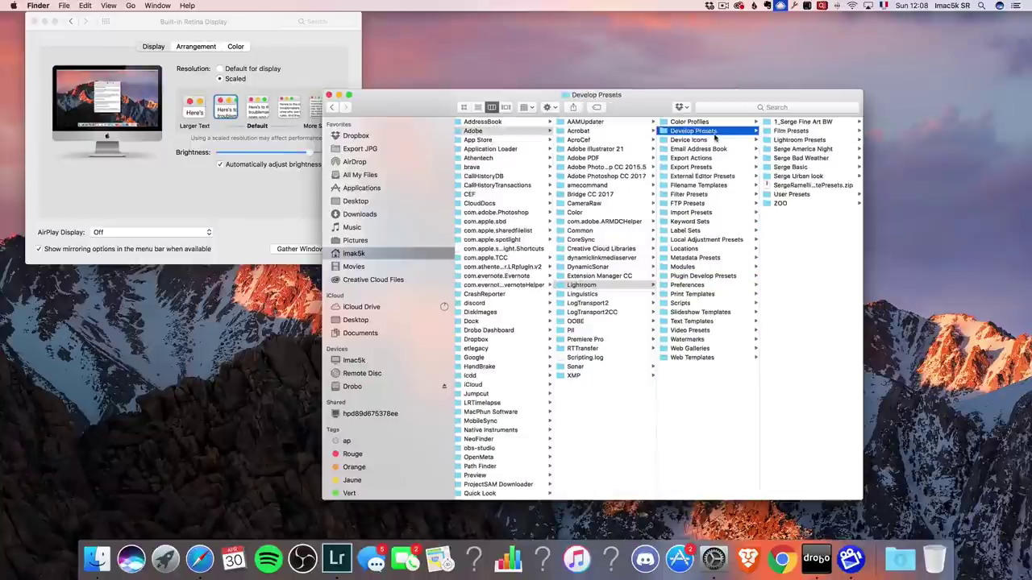
pyautogui.click(793, 122)
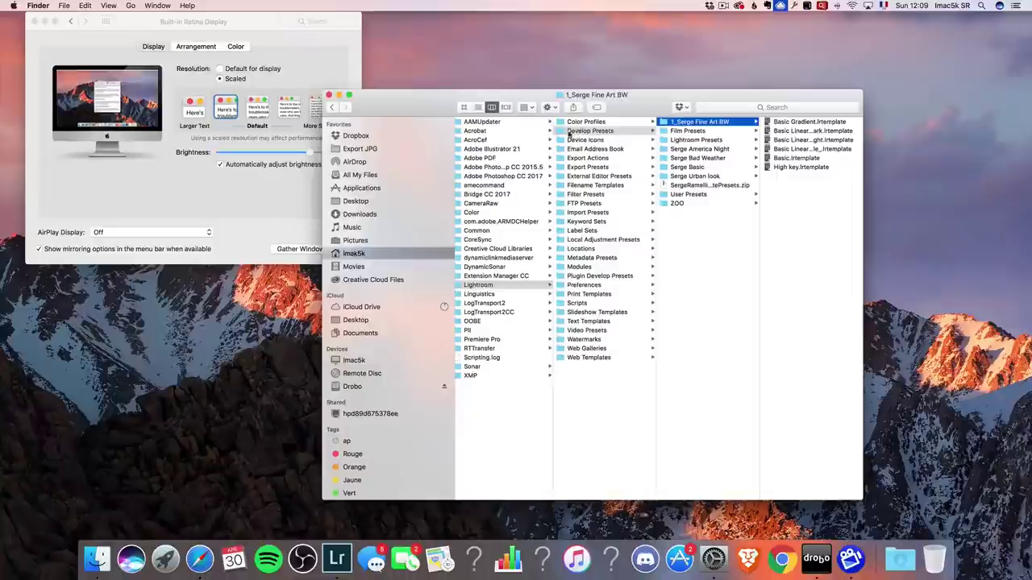
pyautogui.press('super+Tab')
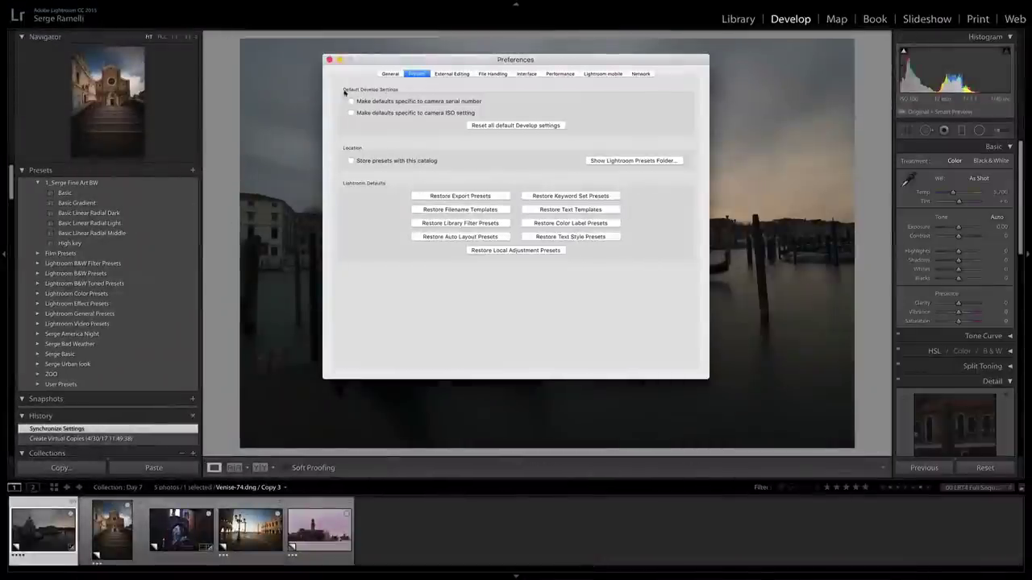
pyautogui.click(329, 60)
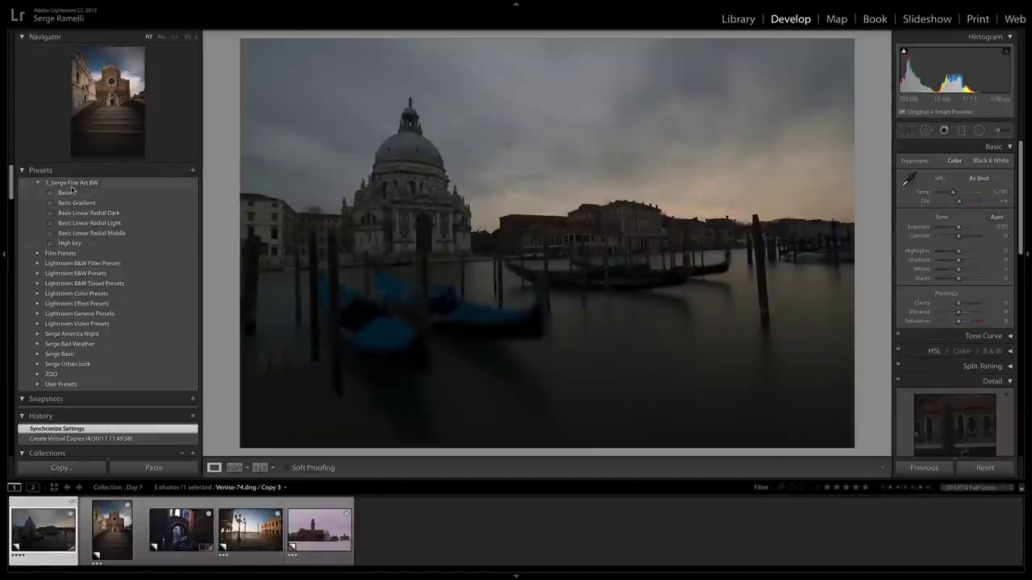
# Step: Try each 1_Serge Fine Art BW preset on the gondola photo Venise-44.arw and end with Basic Linear Radial Light applied
pyautogui.click(56, 509)
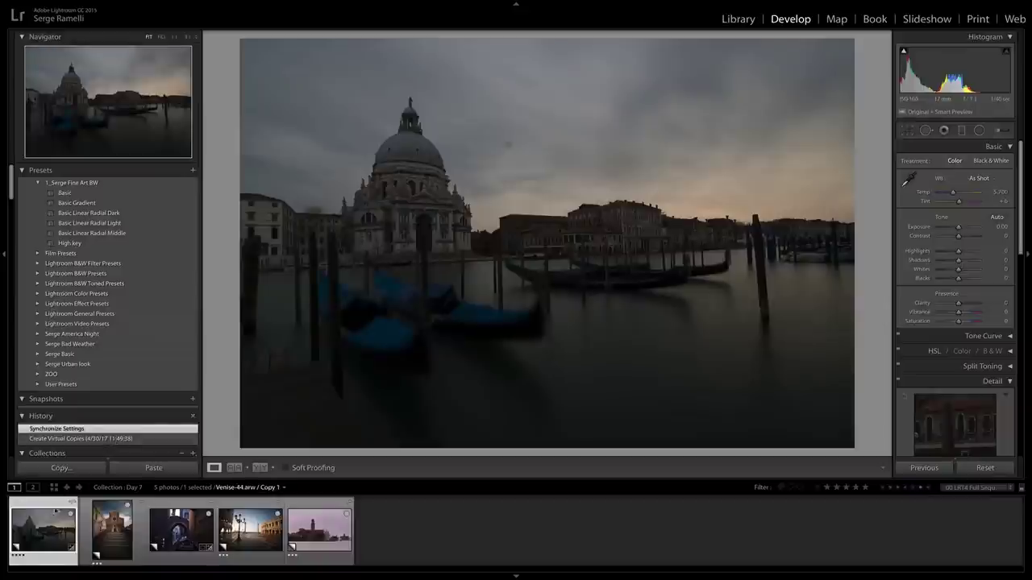
pyautogui.click(71, 195)
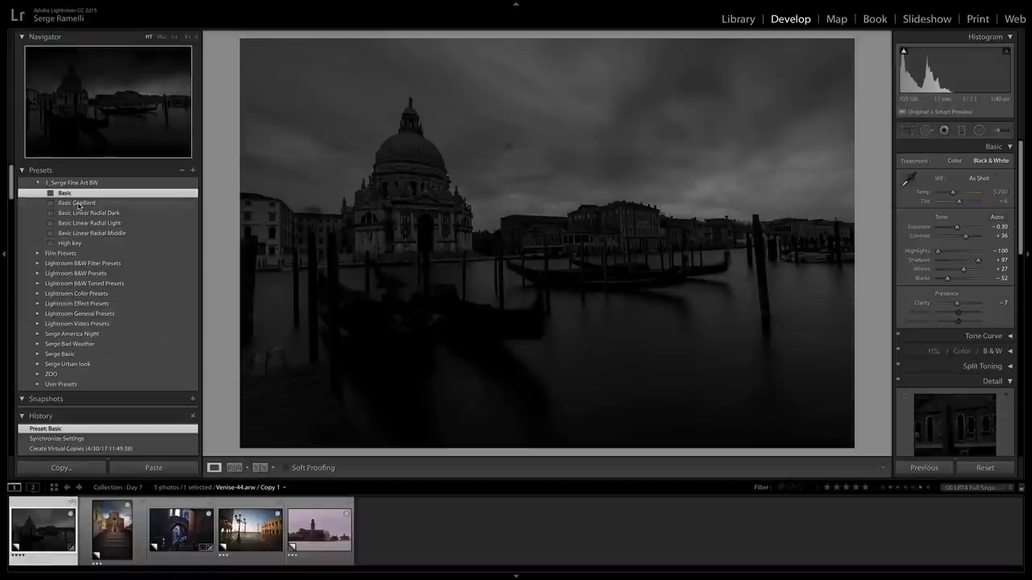
pyautogui.click(79, 204)
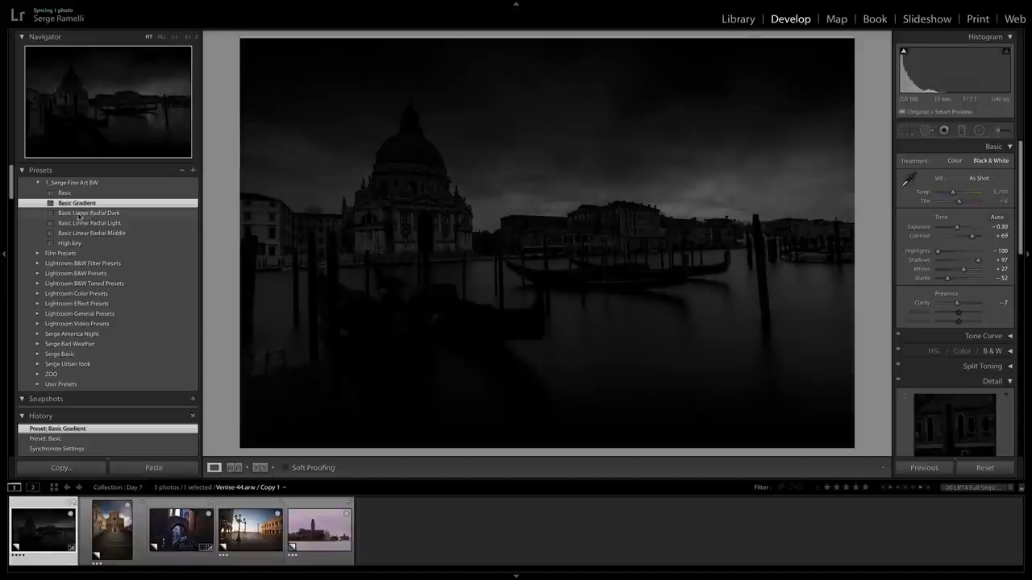
pyautogui.click(108, 215)
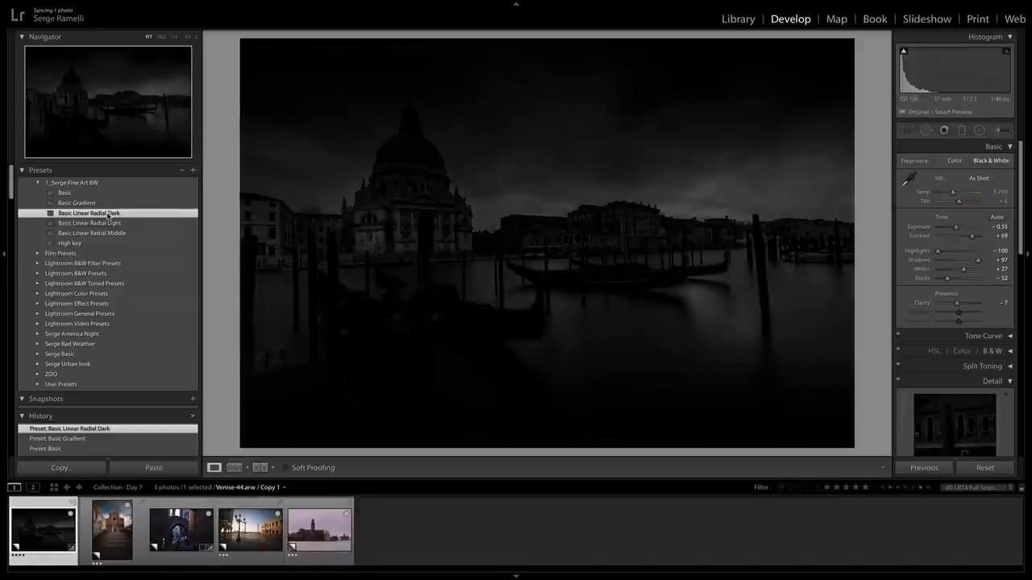
pyautogui.click(91, 225)
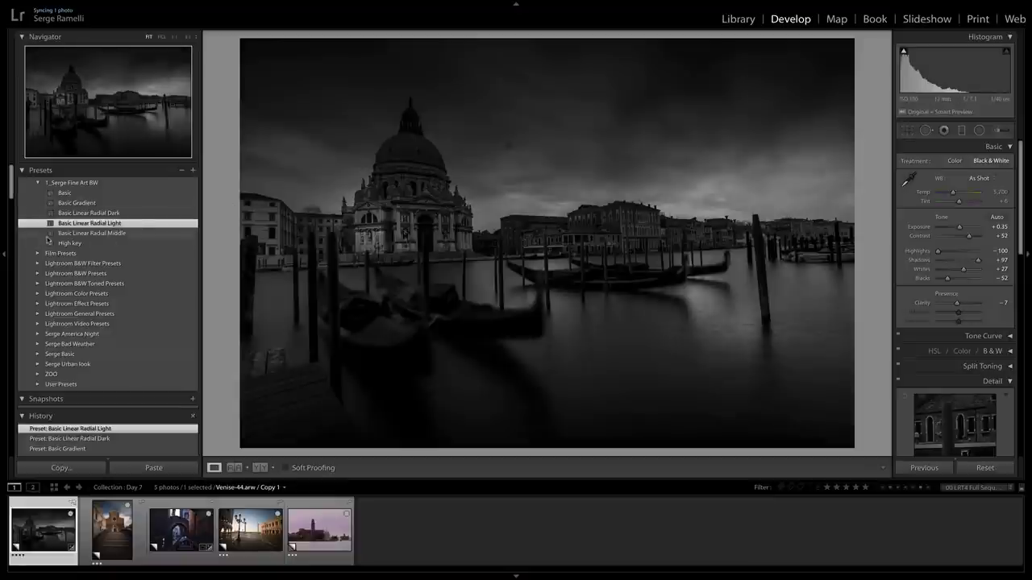
pyautogui.click(125, 234)
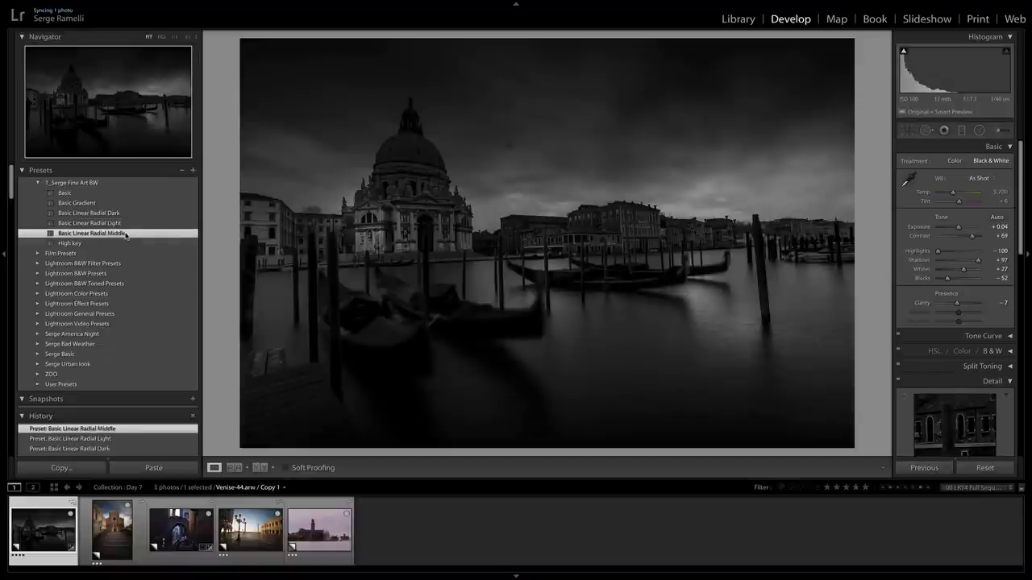
pyautogui.click(69, 244)
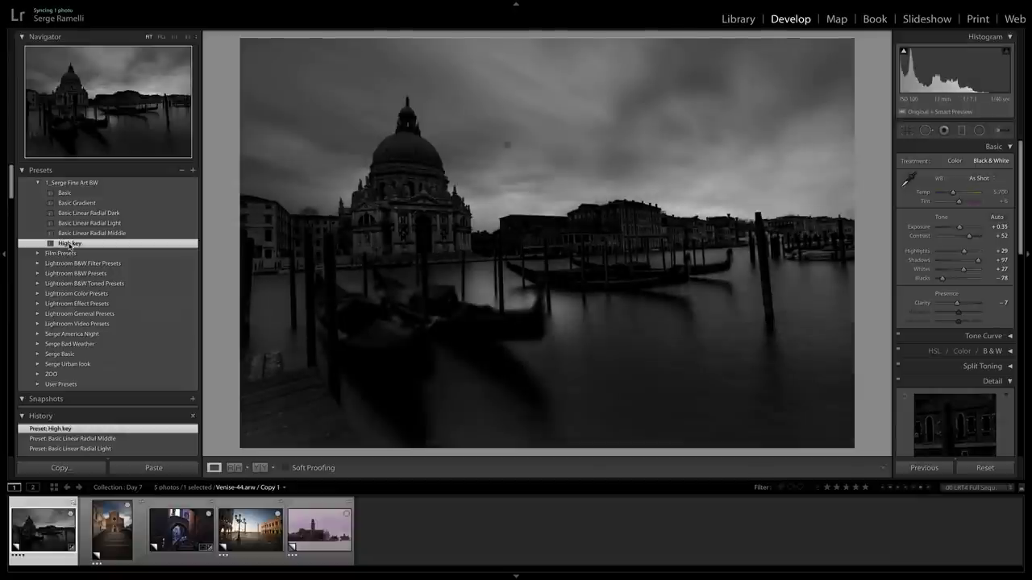
pyautogui.click(111, 223)
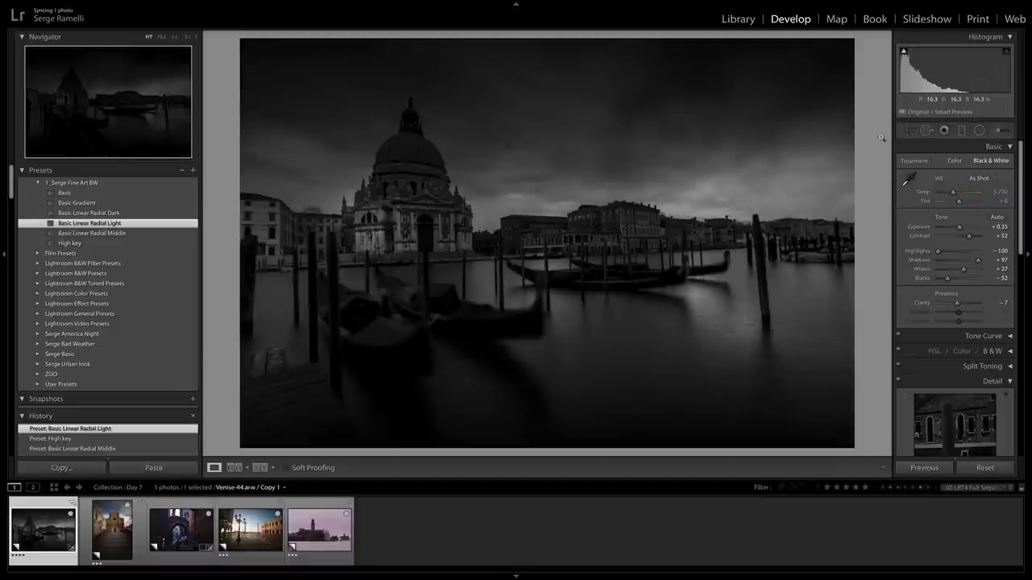
# Step: Remove the dark dust spot in the sky beside the dome with Spot Removal in Heal mode, size 75
pyautogui.click(926, 130)
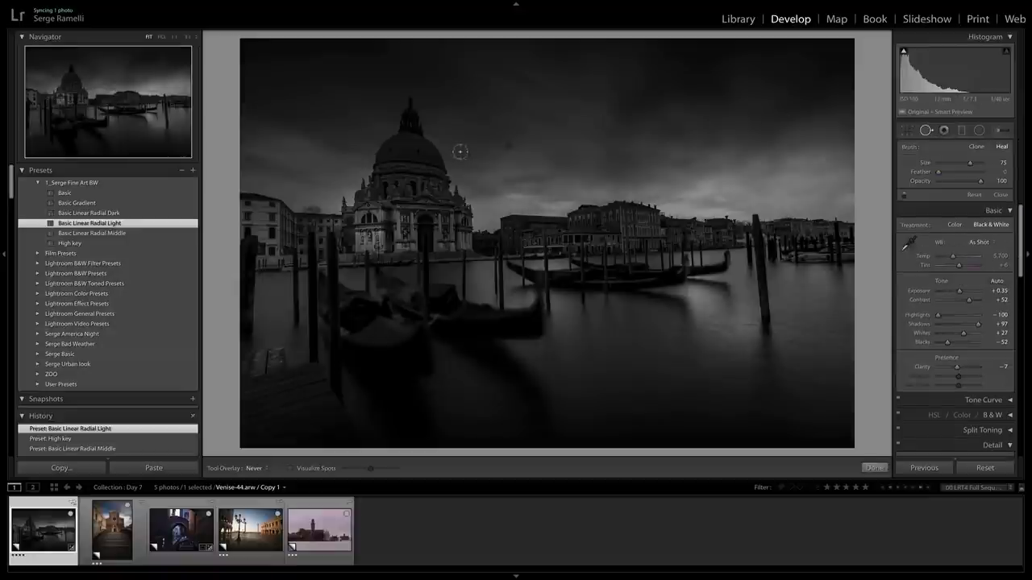
pyautogui.click(507, 145)
pyautogui.press('q')
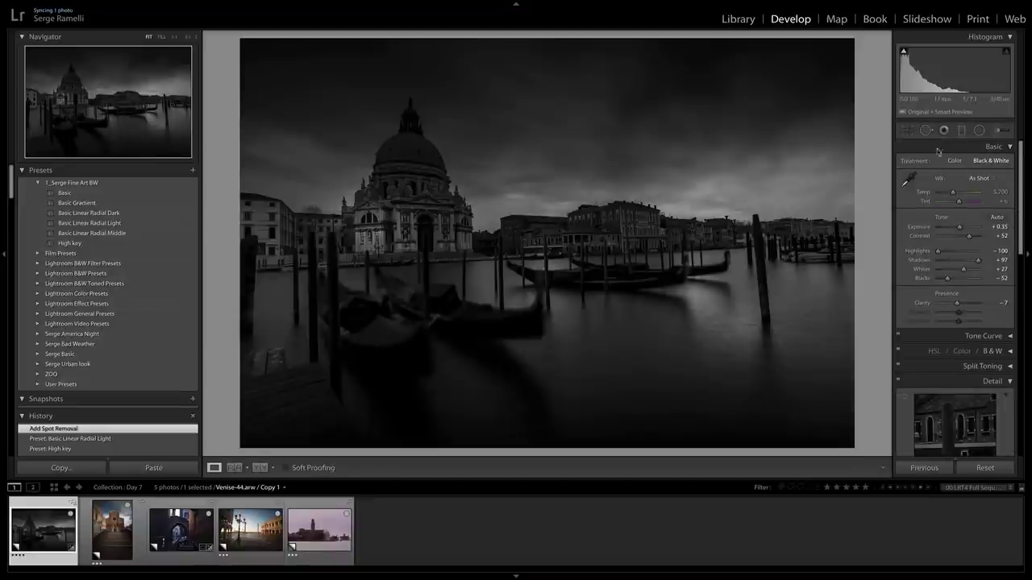
# Step: Move the two sky graduated filters higher, adjust the one along the lower edge of the water, and finish filter editing
pyautogui.click(962, 132)
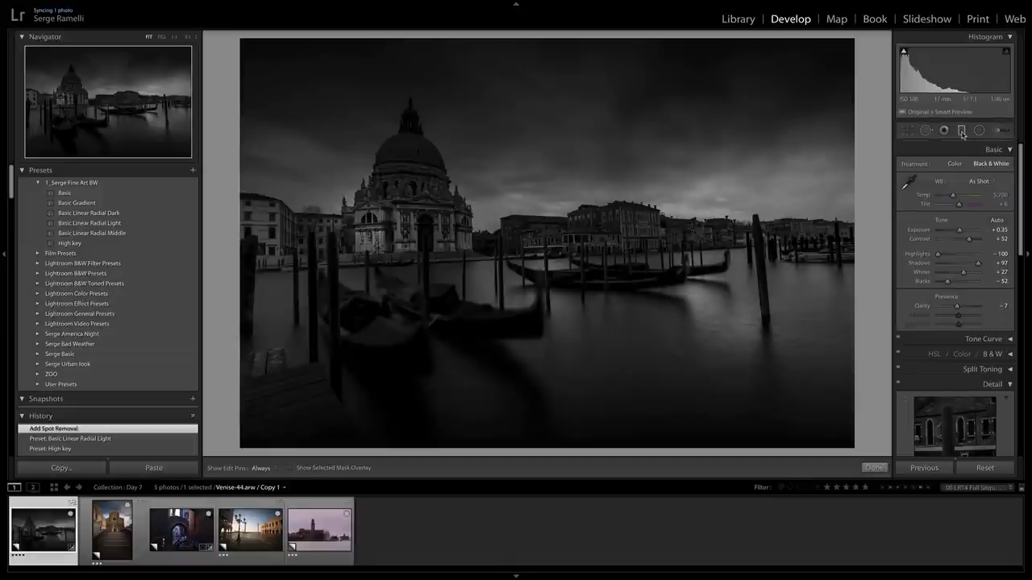
pyautogui.click(565, 88)
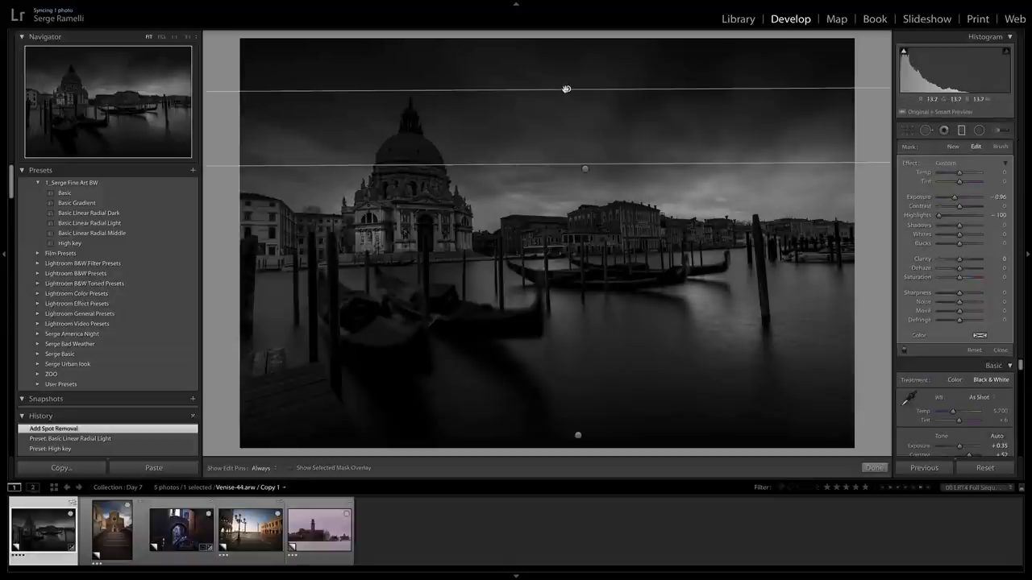
pyautogui.moveTo(568, 90); pyautogui.dragTo(568, 50)
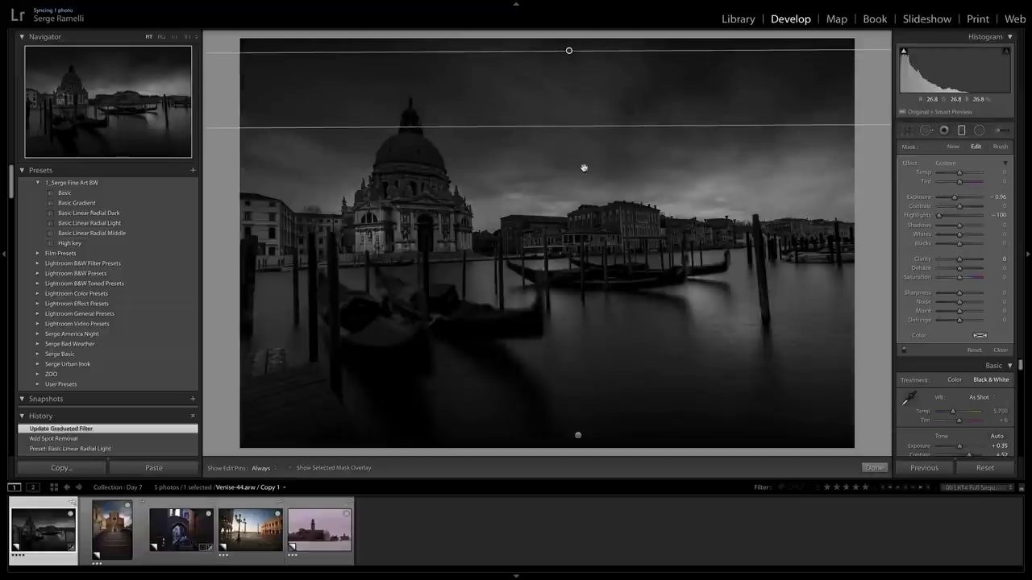
pyautogui.click(584, 169)
pyautogui.moveTo(586, 170); pyautogui.dragTo(596, 111)
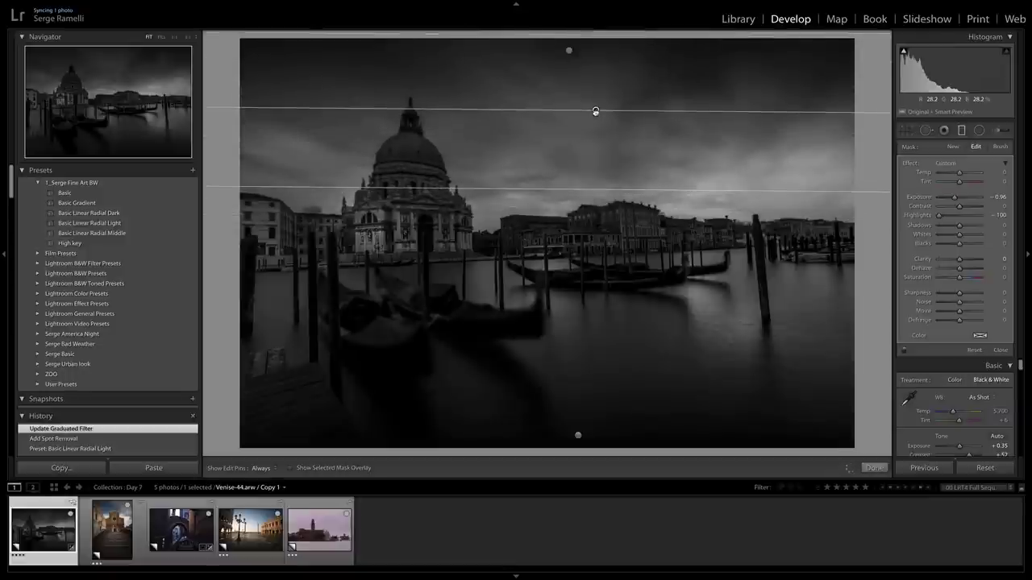
pyautogui.click(577, 435)
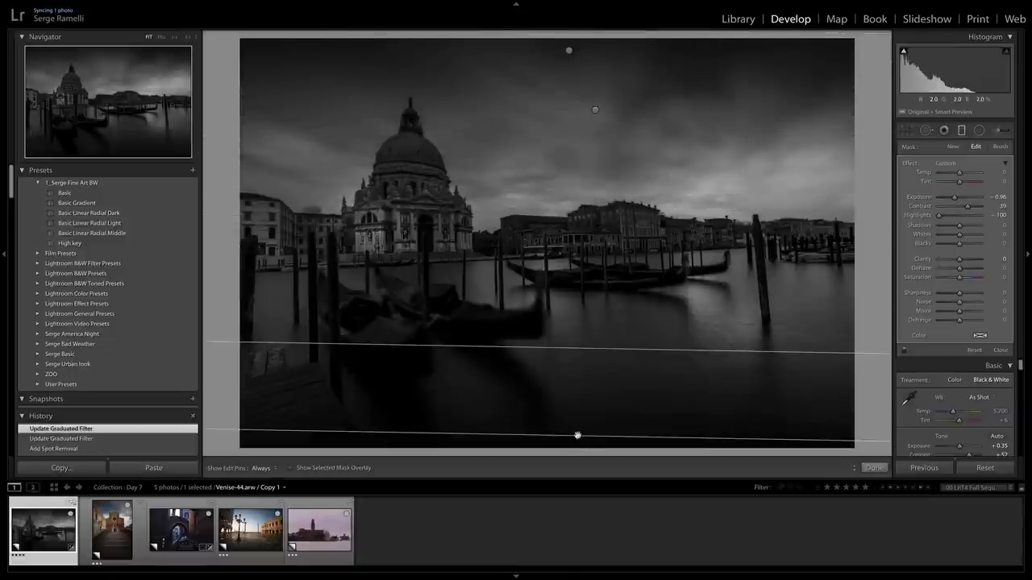
pyautogui.click(877, 469)
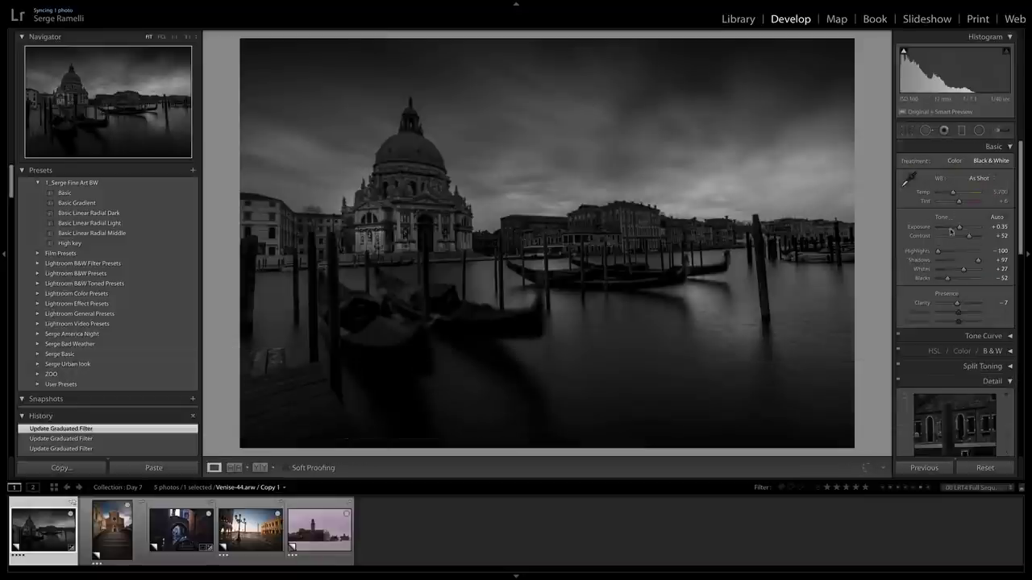
# Step: Set the photo's Blacks to -45 and Whites to +55
pyautogui.keyDown('alt'); pyautogui.click(947, 280); pyautogui.keyUp('alt')
pyautogui.moveTo(948, 279); pyautogui.dragTo(969, 271)
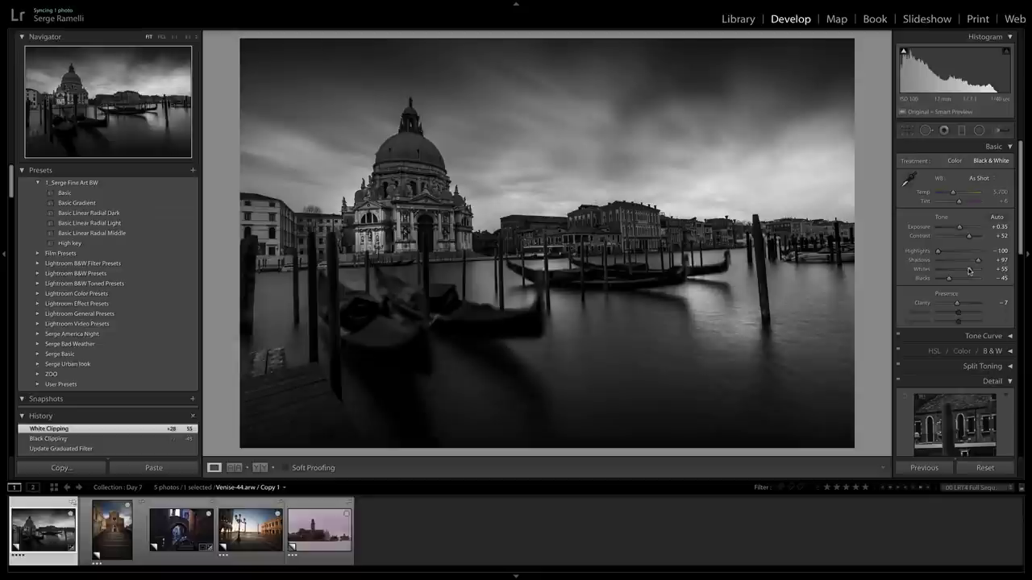
# Step: Move the radial filter on the water by the gondolas to the bright sky, stretch it wide, and set Clarity to 18 and Exposure to 0.63
pyautogui.click(979, 132)
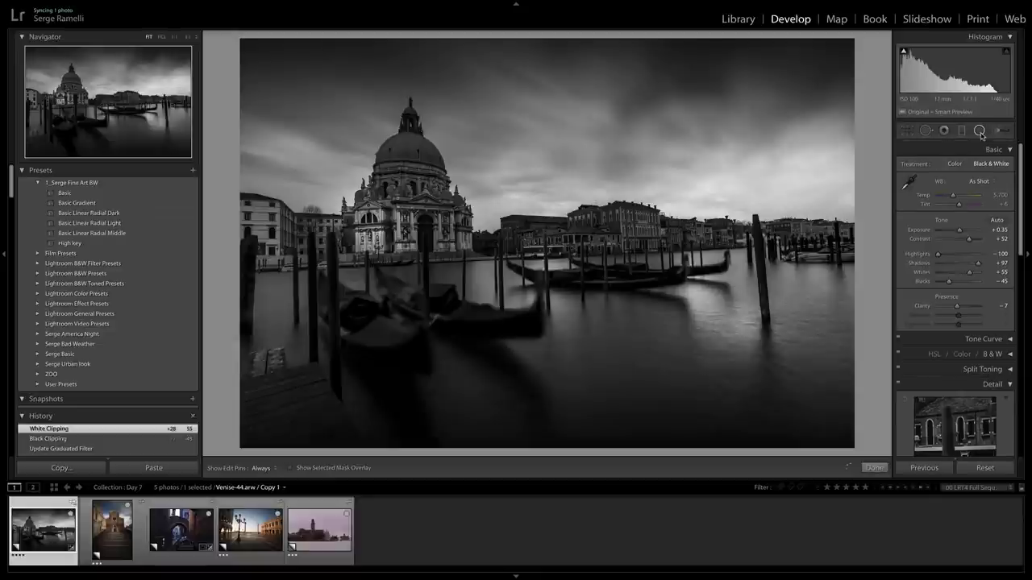
pyautogui.click(694, 285)
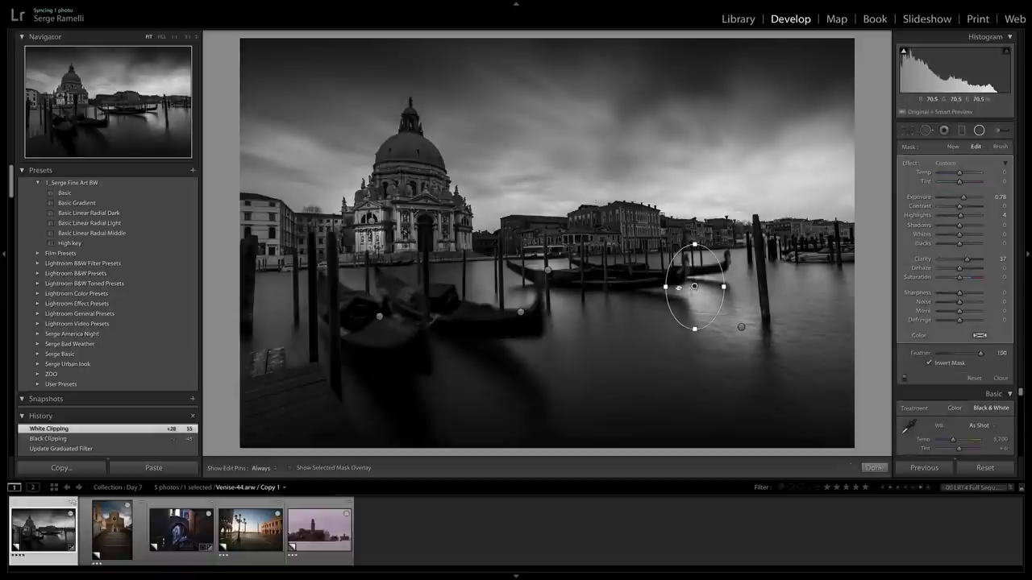
pyautogui.moveTo(694, 285); pyautogui.dragTo(589, 308)
pyautogui.moveTo(567, 350); pyautogui.dragTo(746, 193)
pyautogui.moveTo(508, 185); pyautogui.dragTo(530, 199)
pyautogui.moveTo(531, 156); pyautogui.dragTo(532, 147)
pyautogui.moveTo(533, 199); pyautogui.dragTo(551, 185)
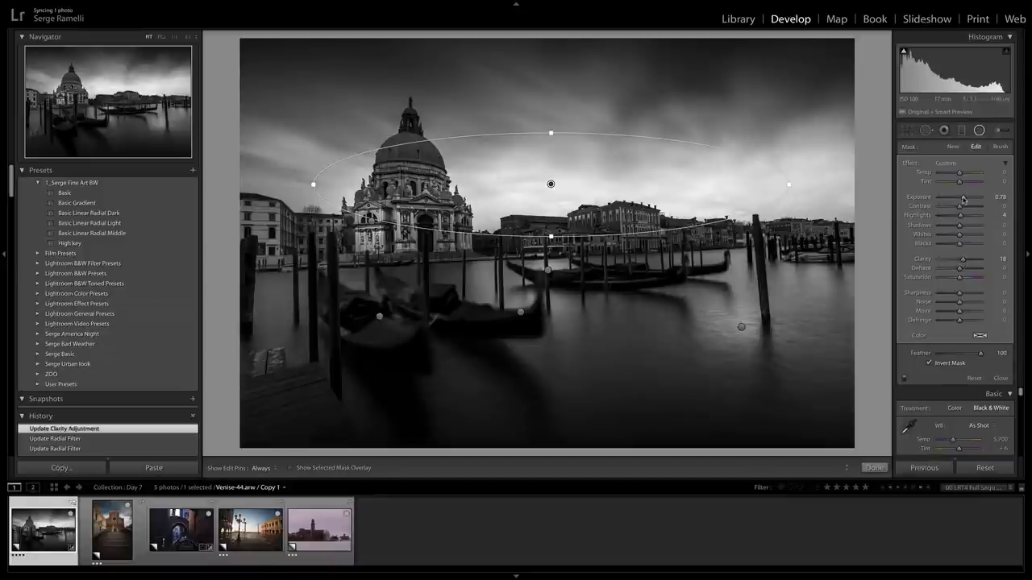
pyautogui.moveTo(963, 199); pyautogui.dragTo(960, 198)
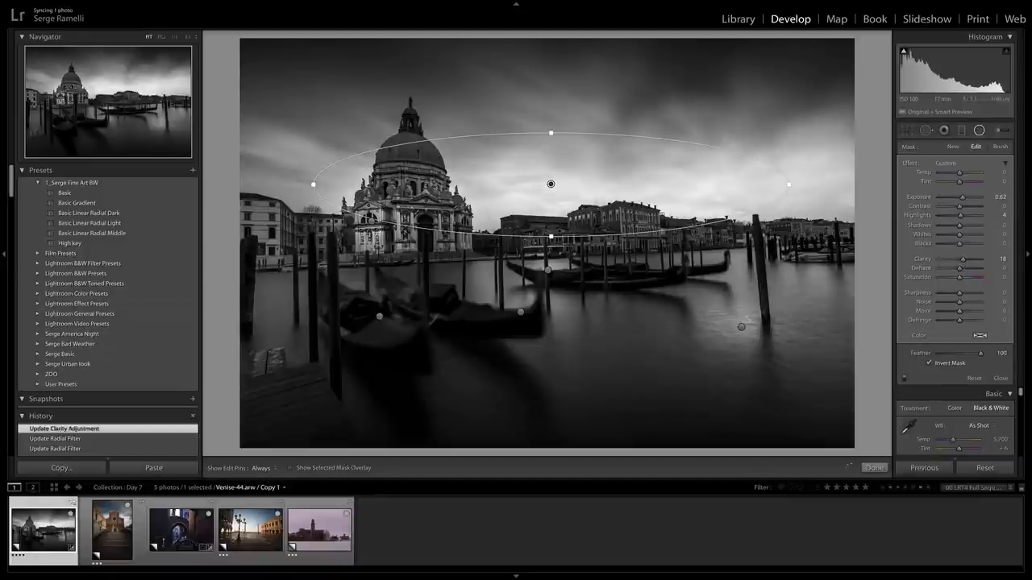
# Step: Shift the radial filter on the water beside the mooring post, and center another on the church facade with slightly more exposure
pyautogui.click(740, 327)
pyautogui.moveTo(742, 327)
pyautogui.mouseDown()
pyautogui.moveTo(716, 324)
pyautogui.moveTo(726, 317)
pyautogui.mouseUp()
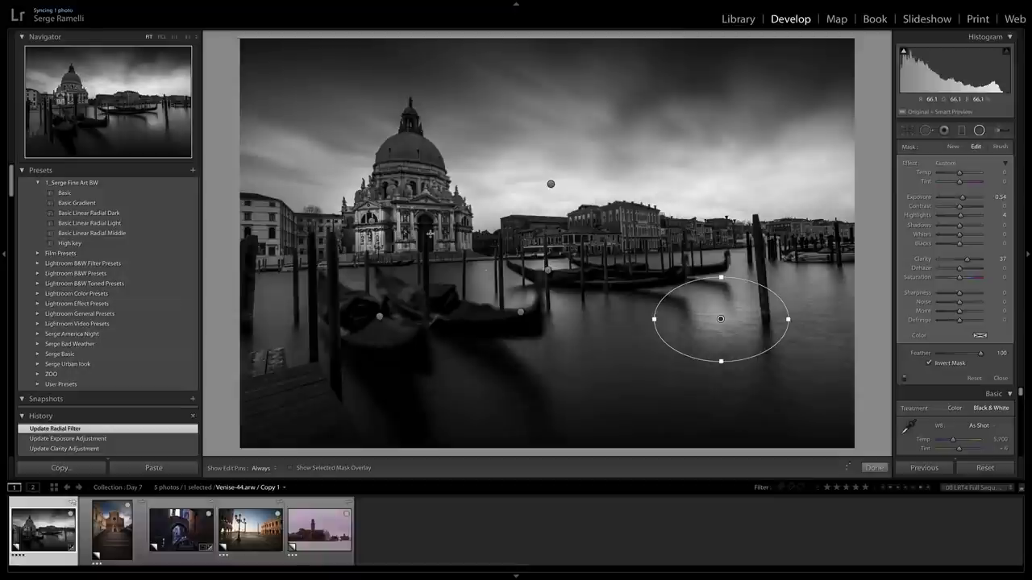
pyautogui.click(372, 221)
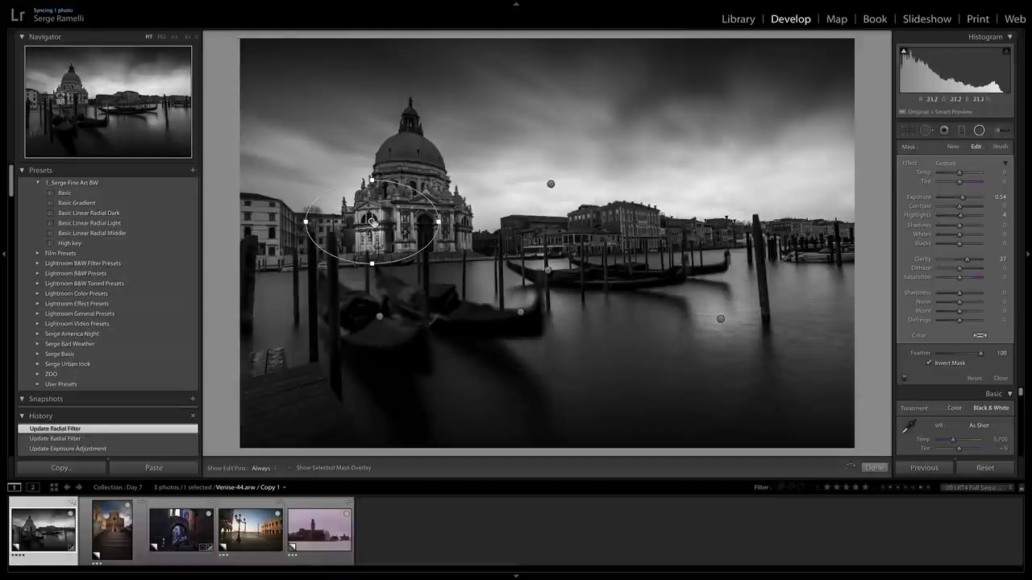
pyautogui.moveTo(358, 221); pyautogui.dragTo(398, 207)
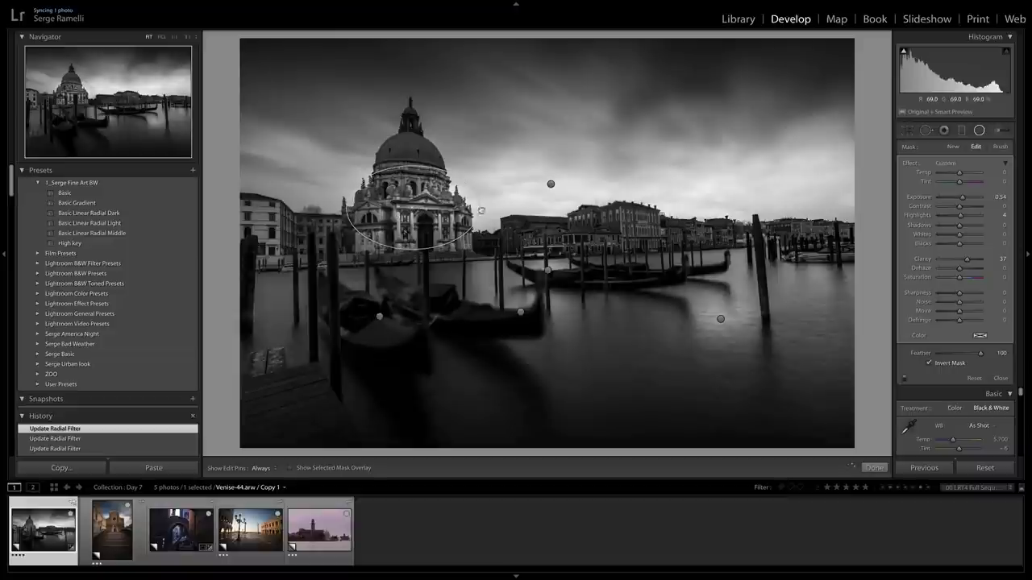
pyautogui.moveTo(962, 199); pyautogui.dragTo(964, 199)
# Step: Move the water's radial filter around the tall mooring post, enlarge it in width and height, and set its Exposure to 0.28
pyautogui.click(721, 319)
pyautogui.moveTo(710, 340); pyautogui.dragTo(773, 289)
pyautogui.moveTo(710, 290); pyautogui.dragTo(684, 287)
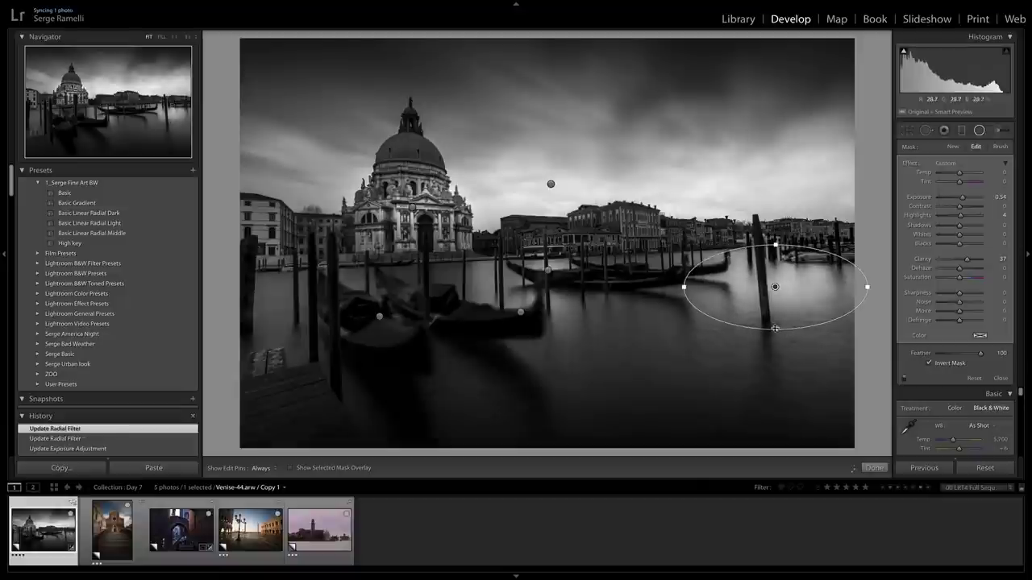
pyautogui.moveTo(776, 328); pyautogui.dragTo(775, 347)
pyautogui.moveTo(961, 199); pyautogui.dragTo(959, 199)
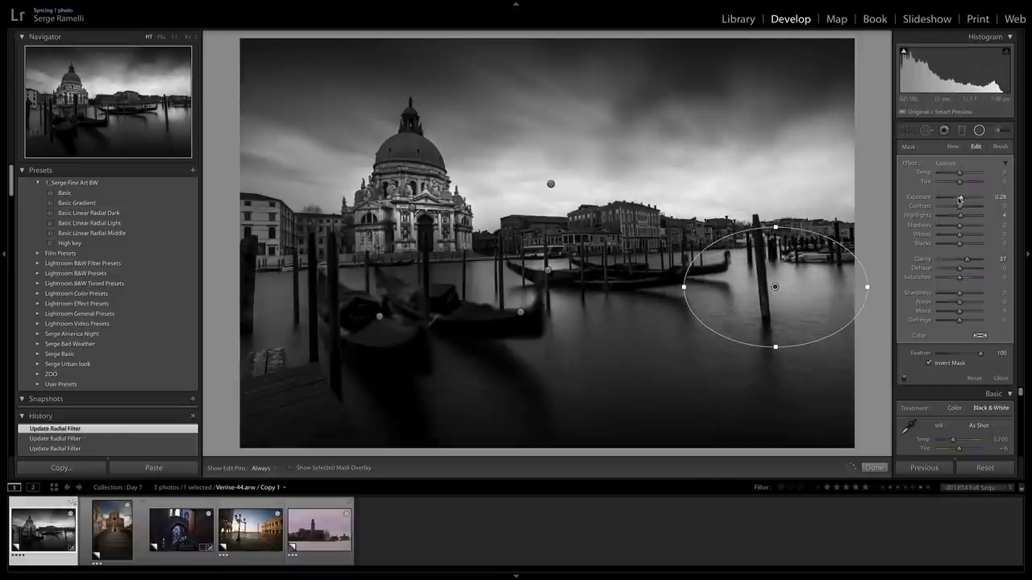
# Step: Move the radial filter above the gondolas onto the palace buildings and reshape it into a low, wide oval
pyautogui.click(549, 272)
pyautogui.moveTo(600, 253); pyautogui.dragTo(661, 212)
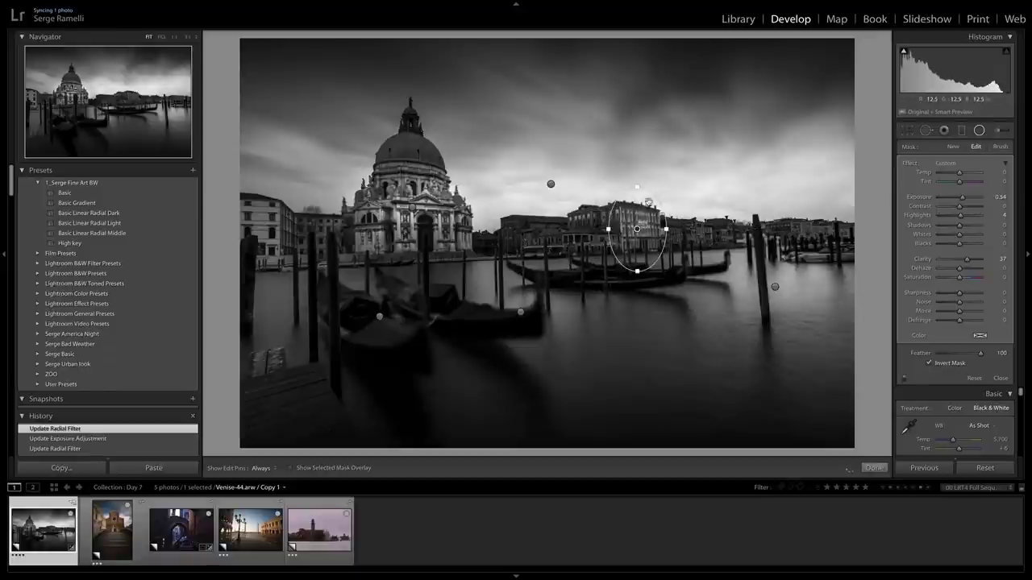
pyautogui.moveTo(637, 187); pyautogui.dragTo(680, 231)
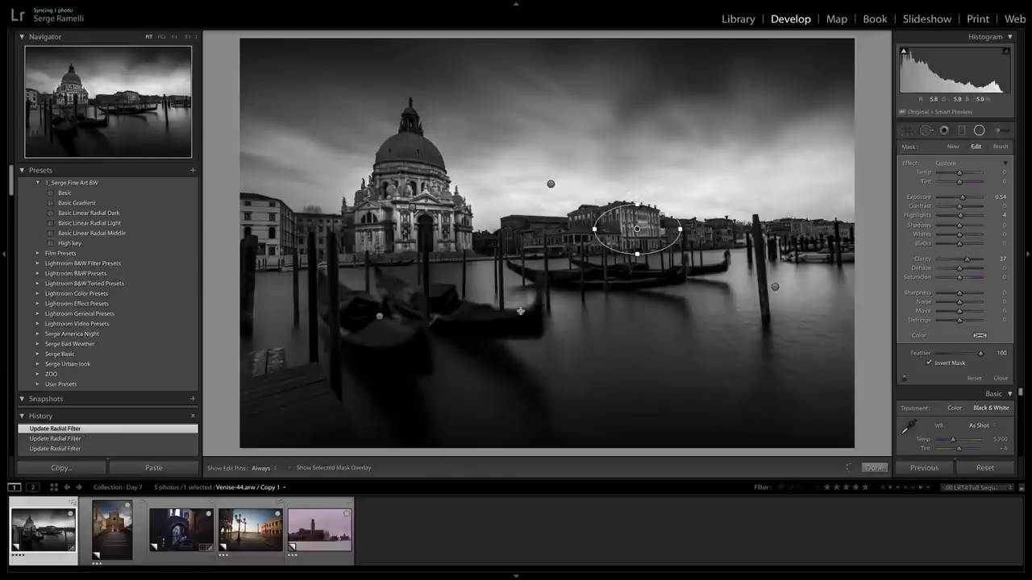
# Step: Move the radial filter on the front gondola's bow to the water between the poles below the church, and slightly lower its exposure
pyautogui.click(520, 312)
pyautogui.moveTo(521, 312); pyautogui.dragTo(483, 279)
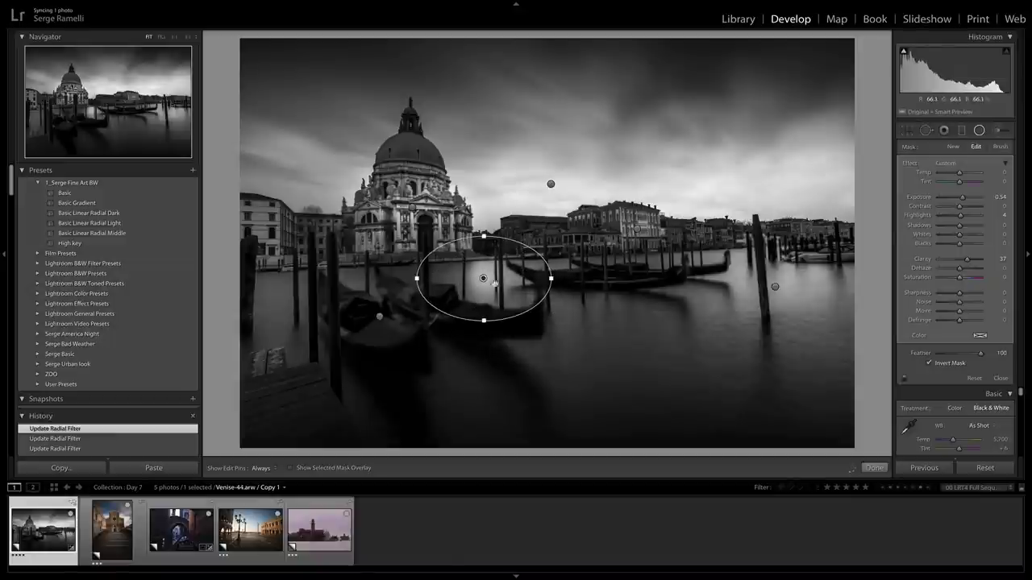
pyautogui.moveTo(963, 200); pyautogui.dragTo(961, 201)
# Step: Move the radial filter on the foreground gondolas to the open water at center, make it taller, and finish filter editing
pyautogui.click(380, 318)
pyautogui.moveTo(380, 317); pyautogui.dragTo(575, 346)
pyautogui.moveTo(575, 306); pyautogui.dragTo(575, 285)
pyautogui.click(873, 468)
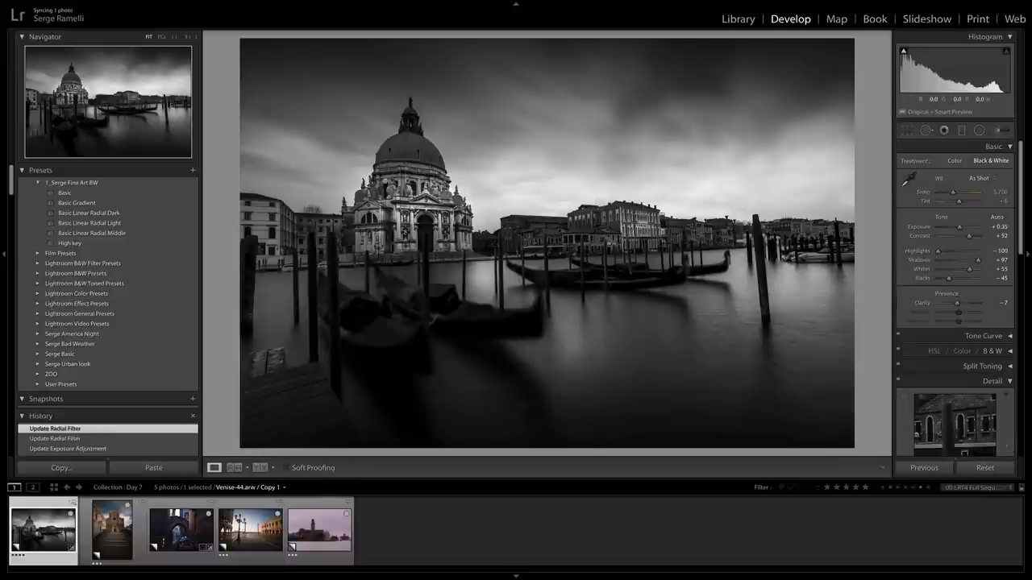
# Step: Try the Auto Upright correction on the photo, switch it off, and apply Level instead
pyautogui.scroll(-10, 994, 239)
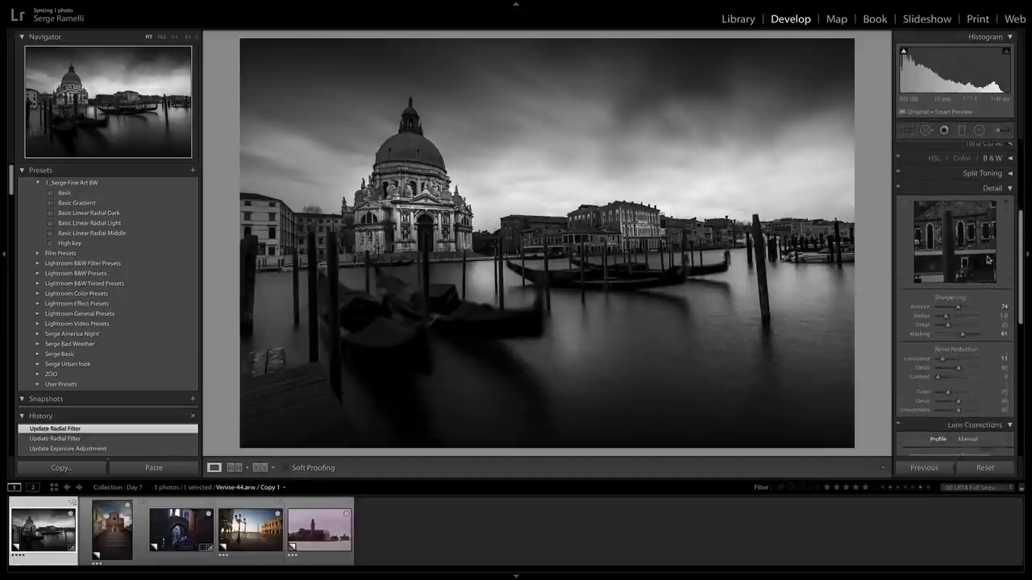
pyautogui.scroll(-8, 988, 258)
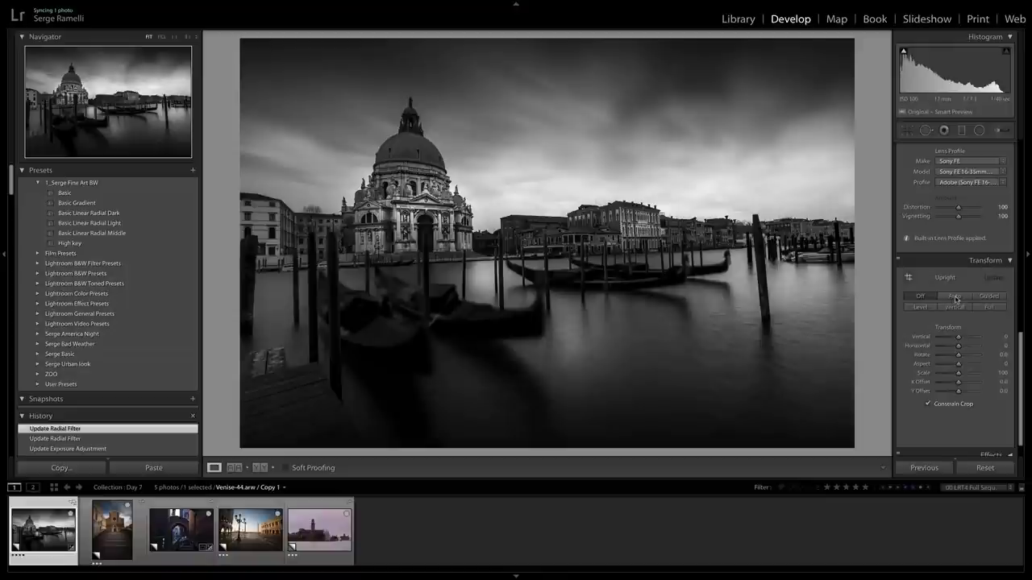
pyautogui.click(954, 297)
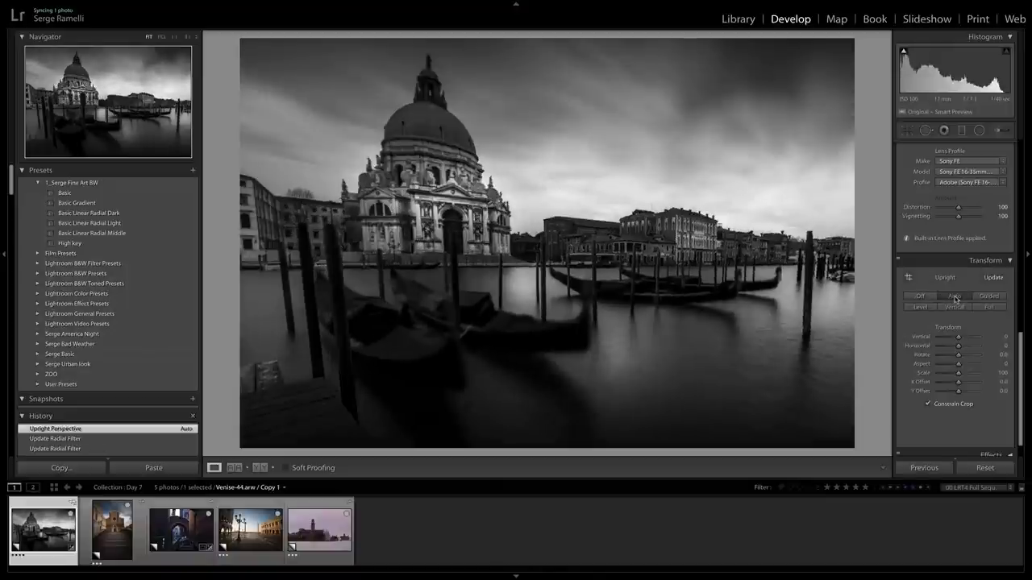
pyautogui.click(924, 297)
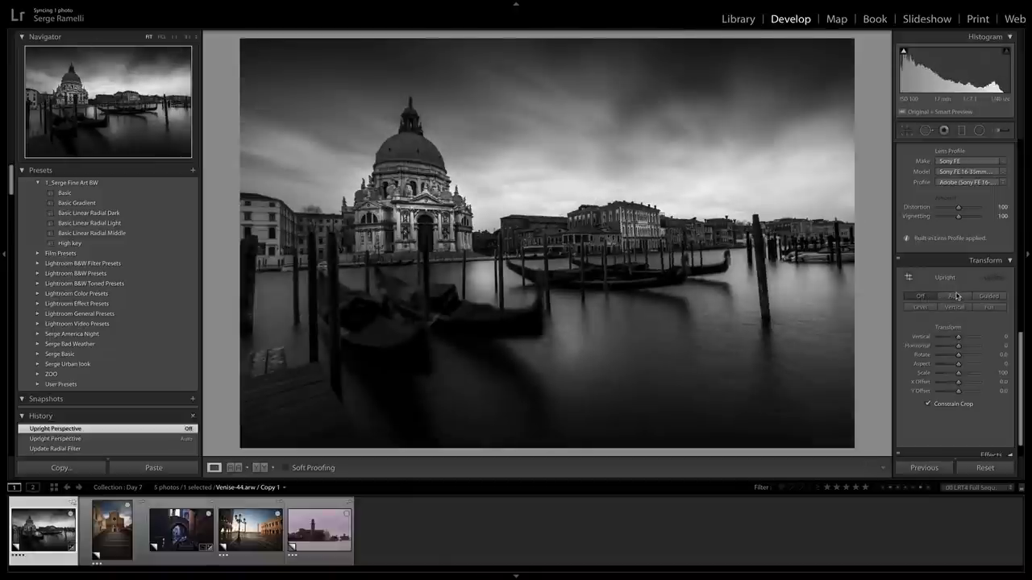
pyautogui.click(917, 310)
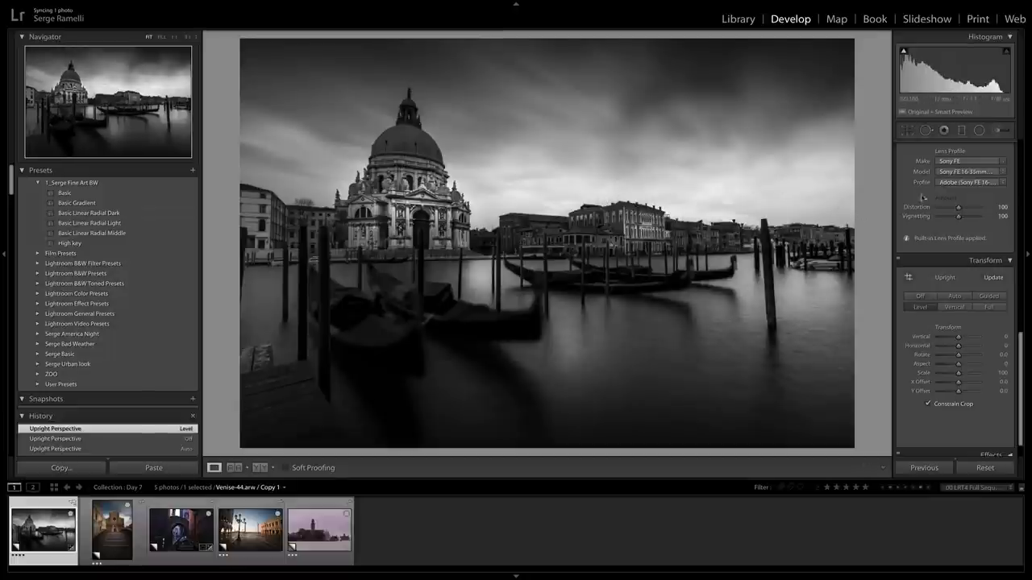
pyautogui.moveTo(1020, 339); pyautogui.dragTo(1007, 119)
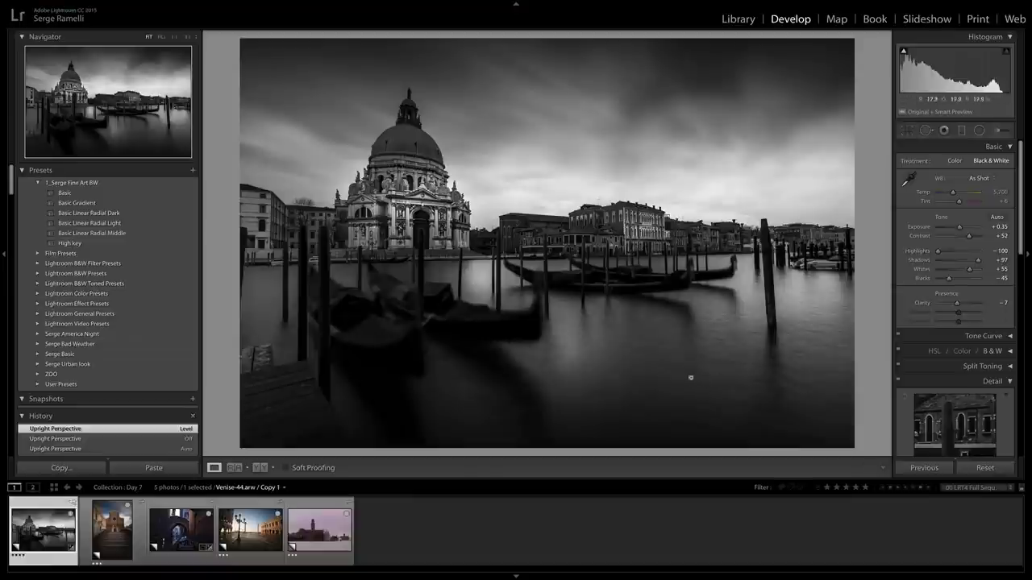
# Step: Open the church photo Venise-74.dng, try the Basic and Basic Gradient presets, and apply Basic Linear Radial Light
pyautogui.click(112, 524)
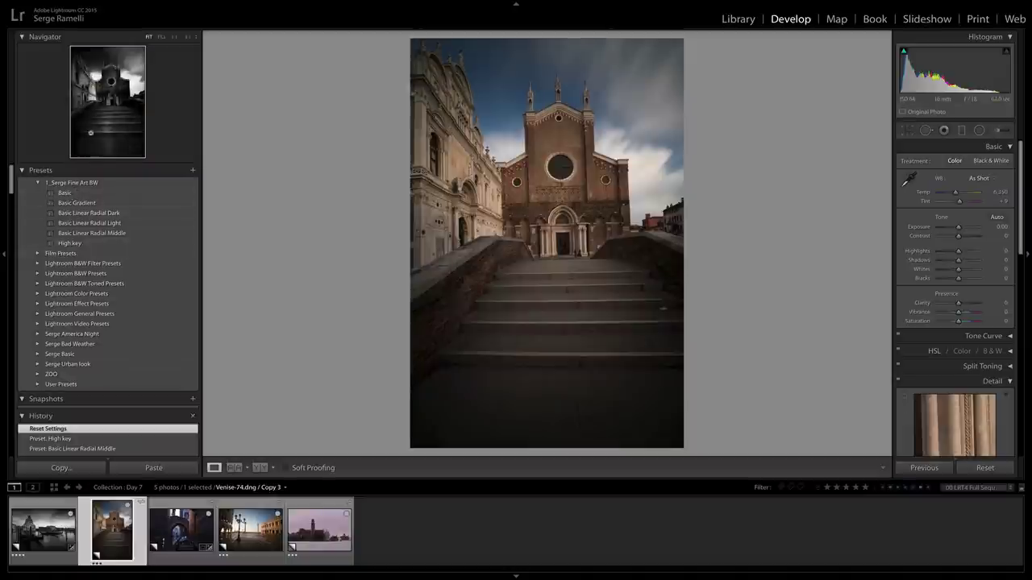
pyautogui.click(65, 195)
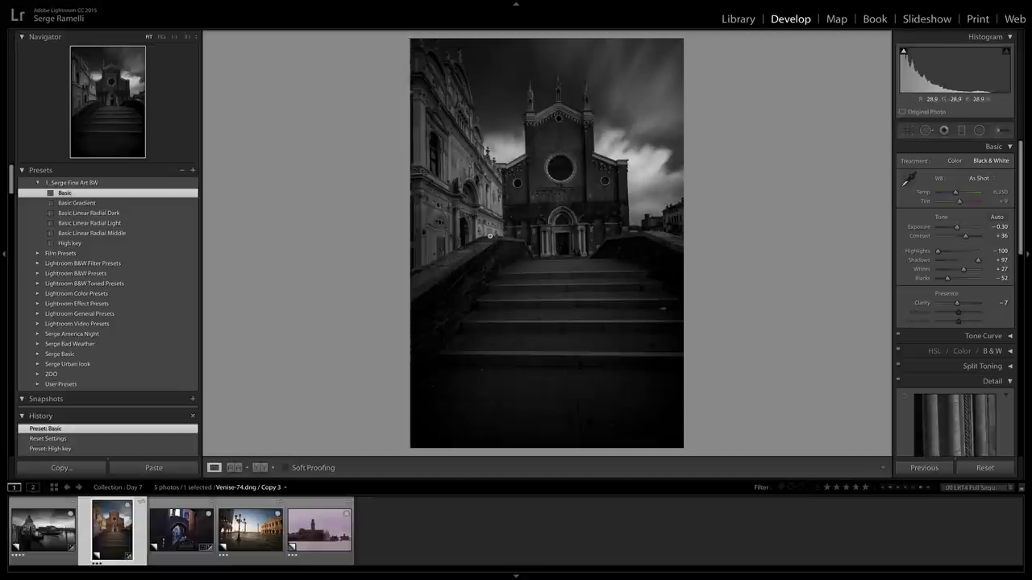
pyautogui.click(78, 204)
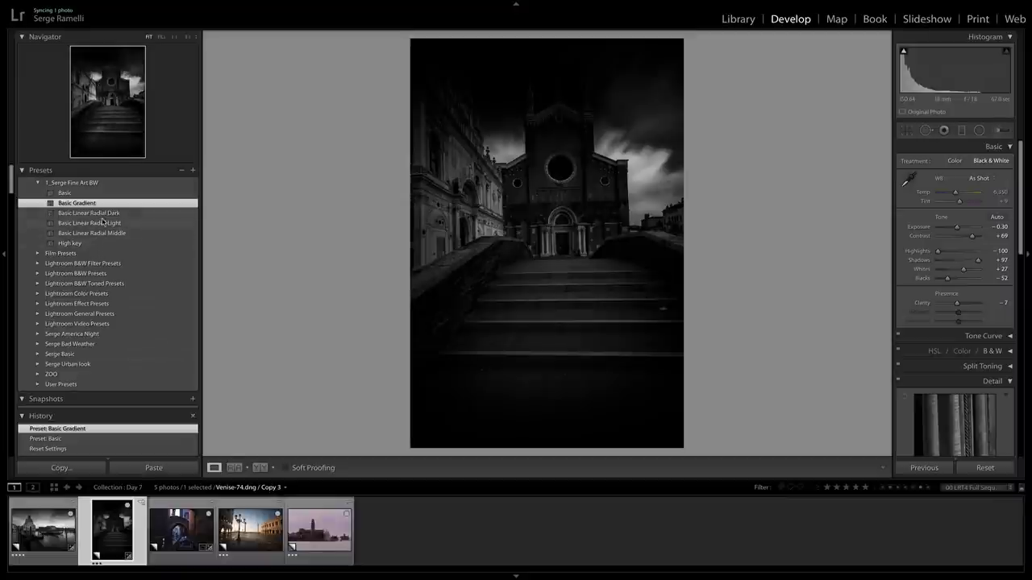
pyautogui.click(99, 223)
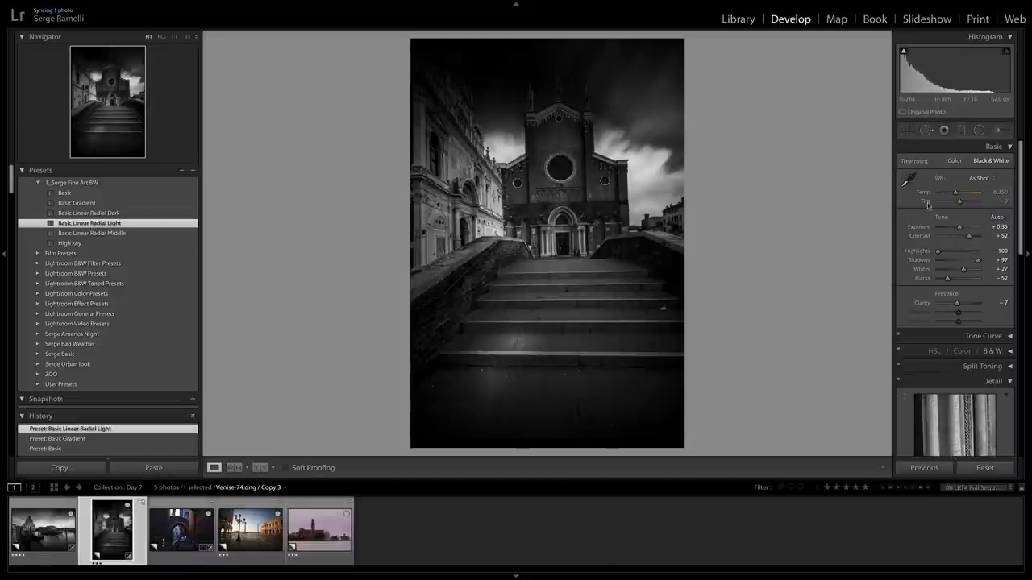
# Step: Move the two sky graduated filters higher above the church and shift the one at the foot of the steps slightly lower
pyautogui.click(961, 129)
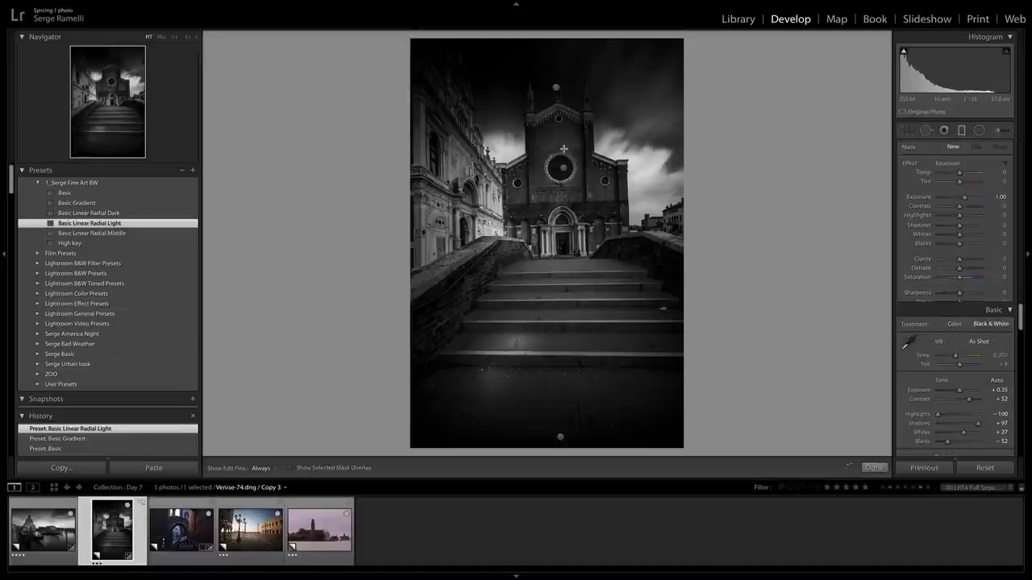
pyautogui.click(555, 88)
pyautogui.moveTo(555, 87); pyautogui.dragTo(557, 50)
pyautogui.click(563, 168)
pyautogui.moveTo(562, 168); pyautogui.dragTo(566, 122)
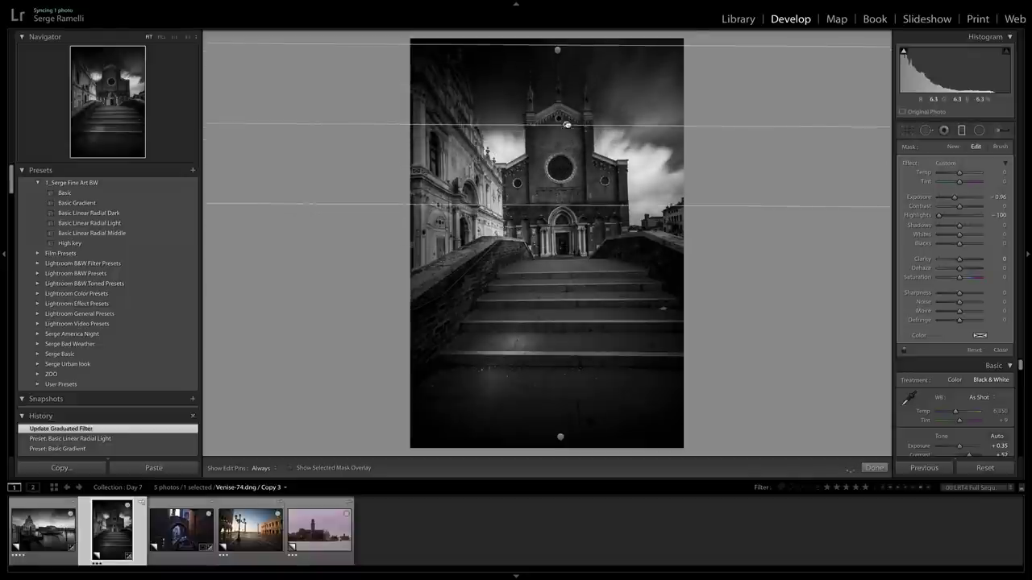
pyautogui.click(557, 50)
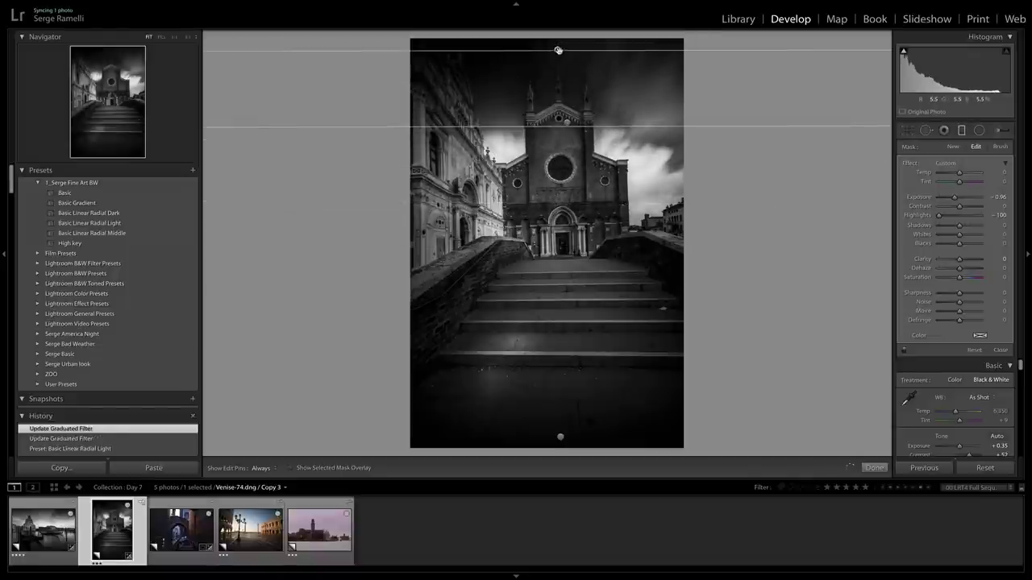
pyautogui.click(559, 436)
pyautogui.moveTo(559, 436)
pyautogui.mouseDown()
pyautogui.moveTo(559, 414)
pyautogui.moveTo(561, 439)
pyautogui.mouseUp()
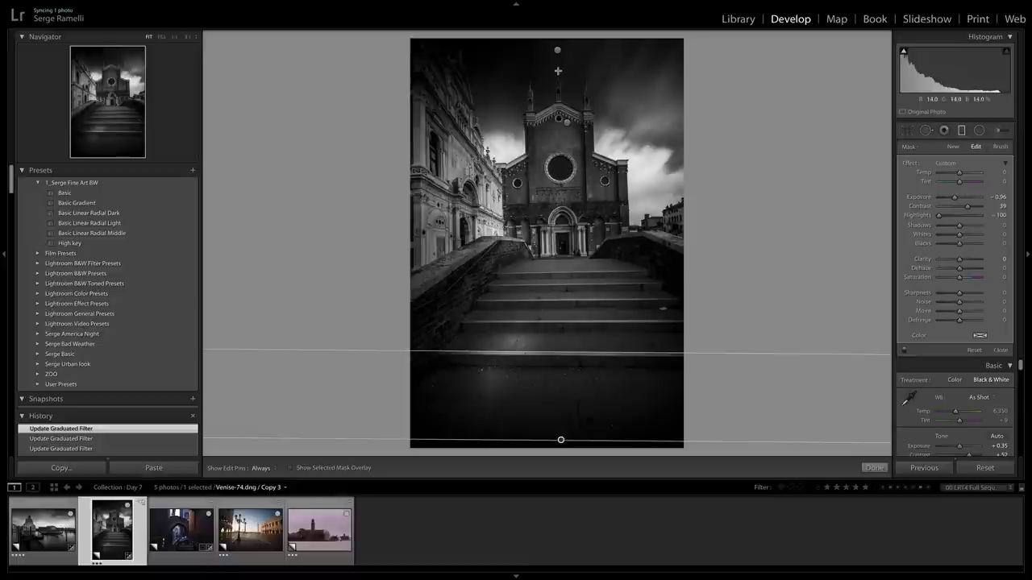
# Step: Try deleting the graduated filter over the church gable, then lower and tilt the remaining sky filter with Exposure at -1.75
pyautogui.click(557, 50)
pyautogui.moveTo(565, 121); pyautogui.dragTo(568, 121)
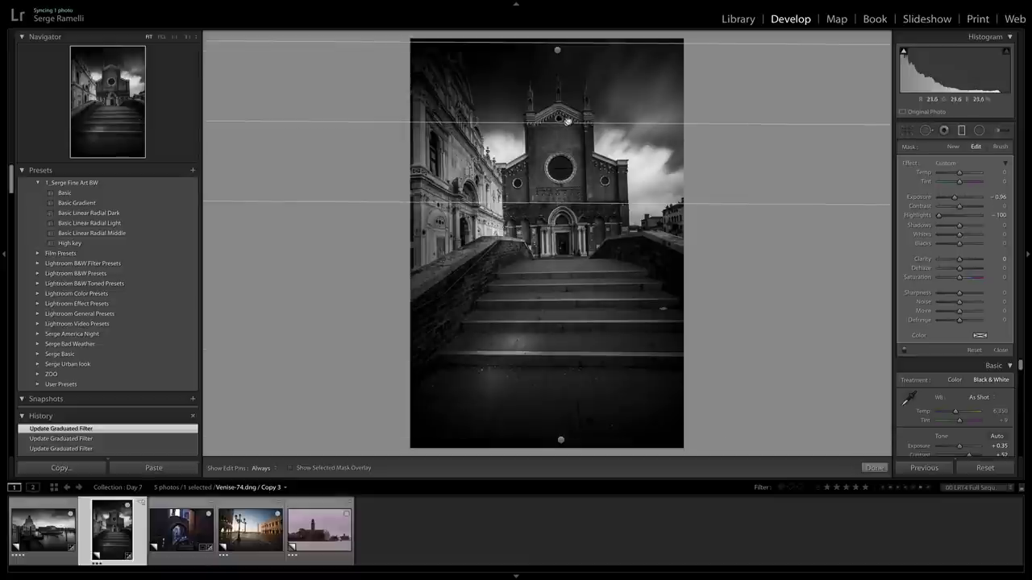
pyautogui.press('Delete')
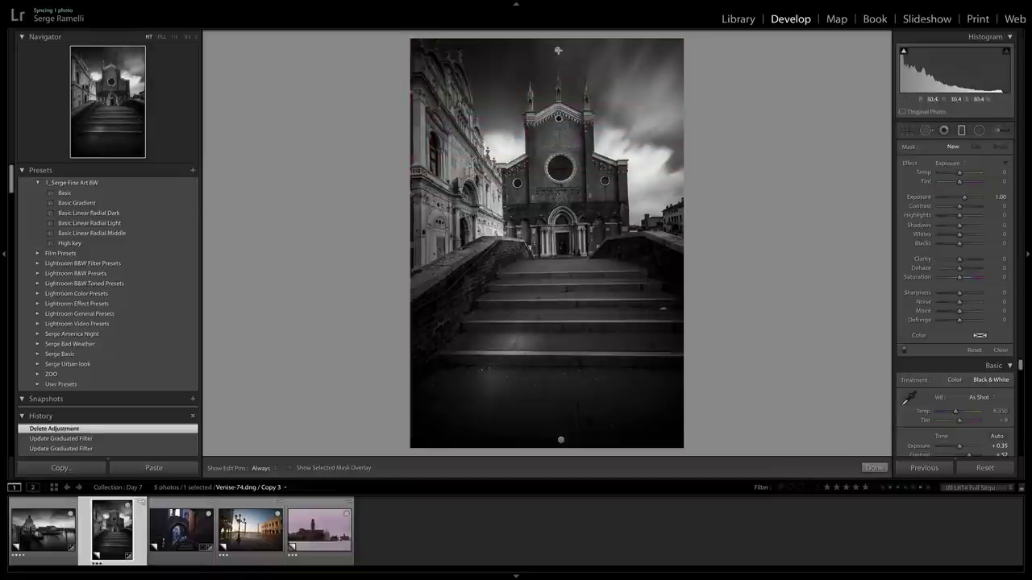
pyautogui.click(557, 50)
pyautogui.moveTo(557, 50); pyautogui.dragTo(552, 74)
pyautogui.moveTo(955, 197); pyautogui.dragTo(951, 200)
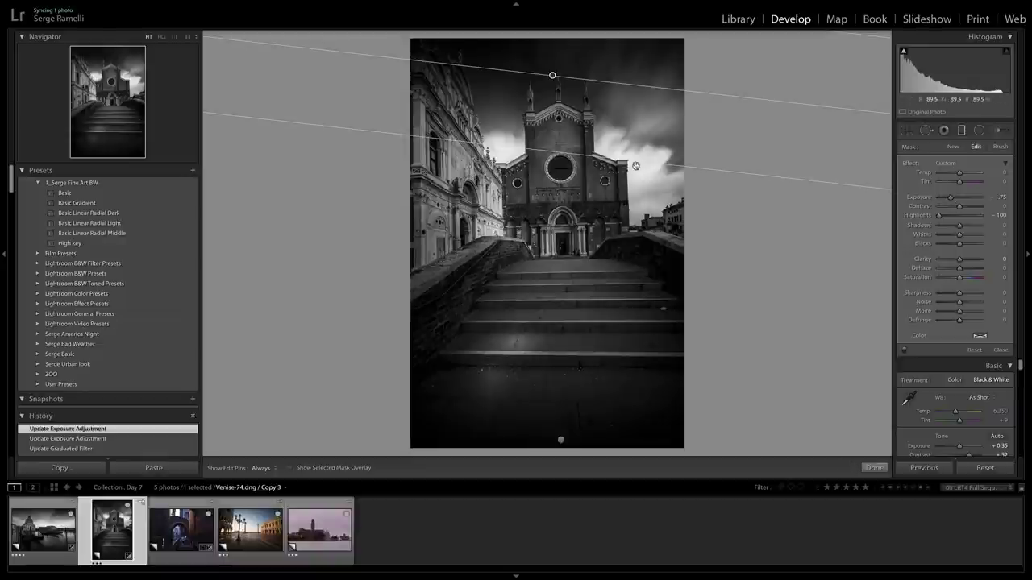
# Step: Undo the exposure, position and deletion changes made to the sky graduated filters
pyautogui.hotkey('ctrl', 'z')
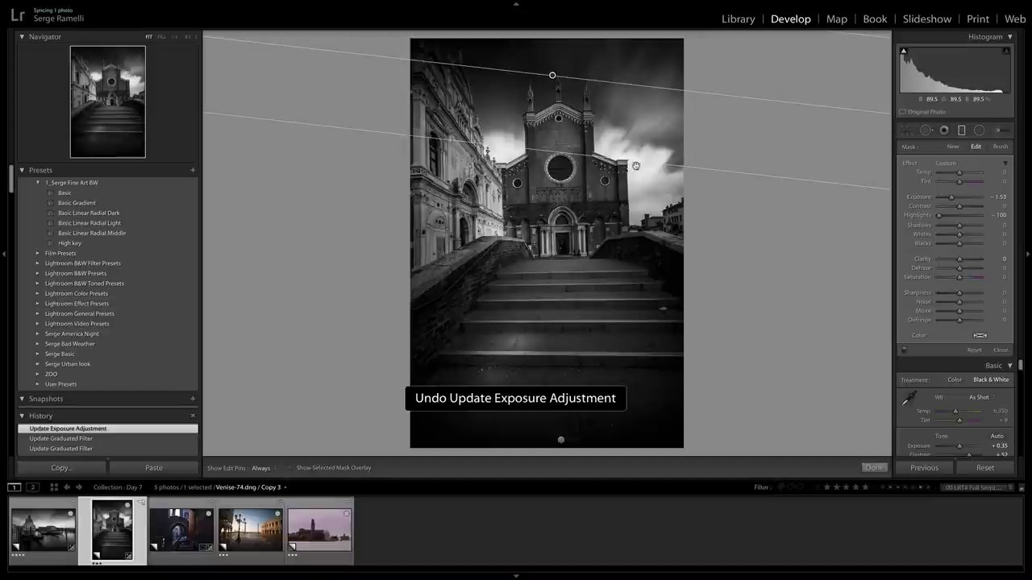
pyautogui.hotkey('ctrl', 'z')
pyautogui.hotkey('ctrl', 'z')
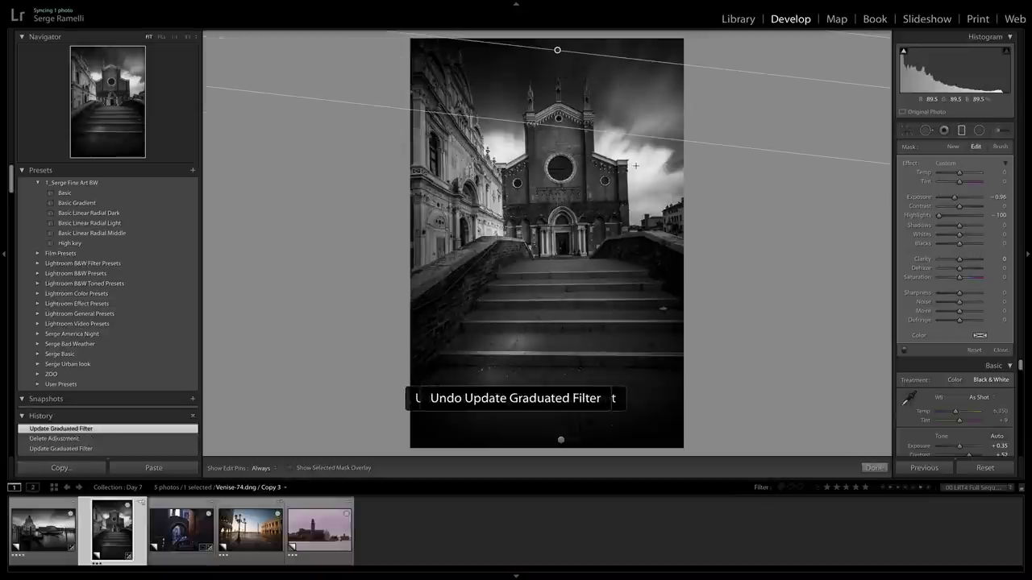
pyautogui.hotkey('ctrl', 'z')
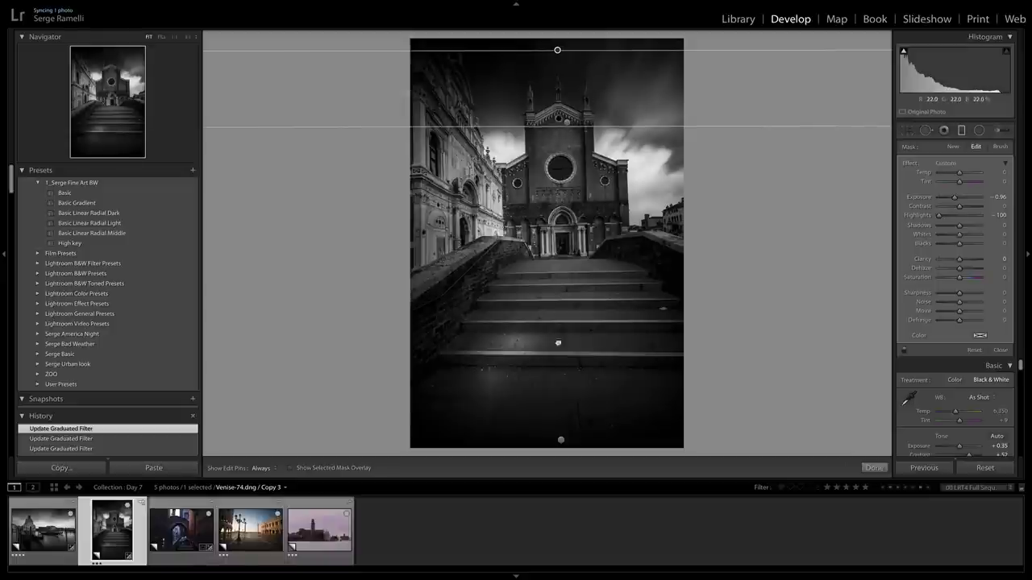
# Step: Select the graduated filter at the foot of the steps and finish graduated filter editing
pyautogui.moveTo(556, 439); pyautogui.dragTo(558, 352)
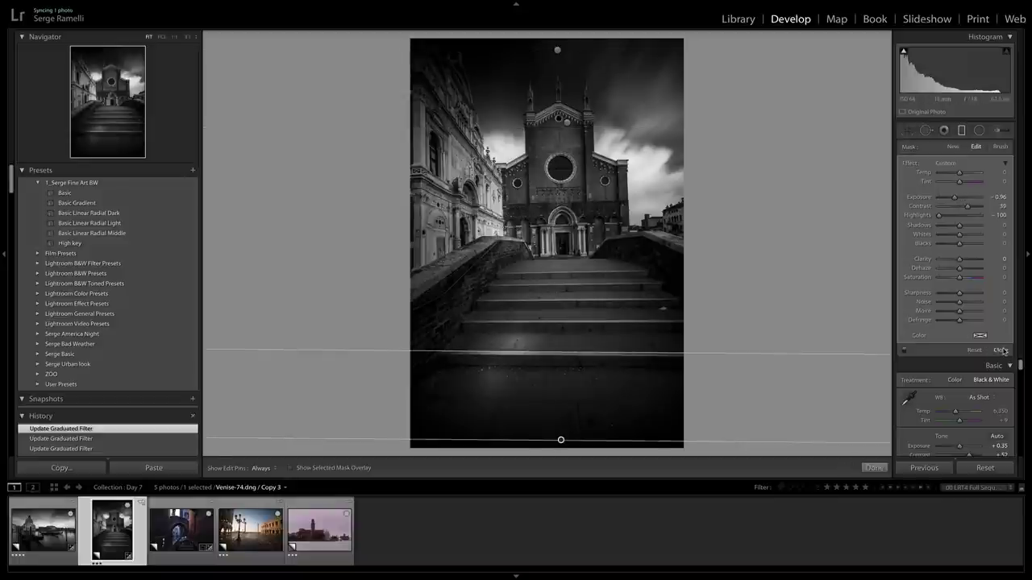
pyautogui.press('m')
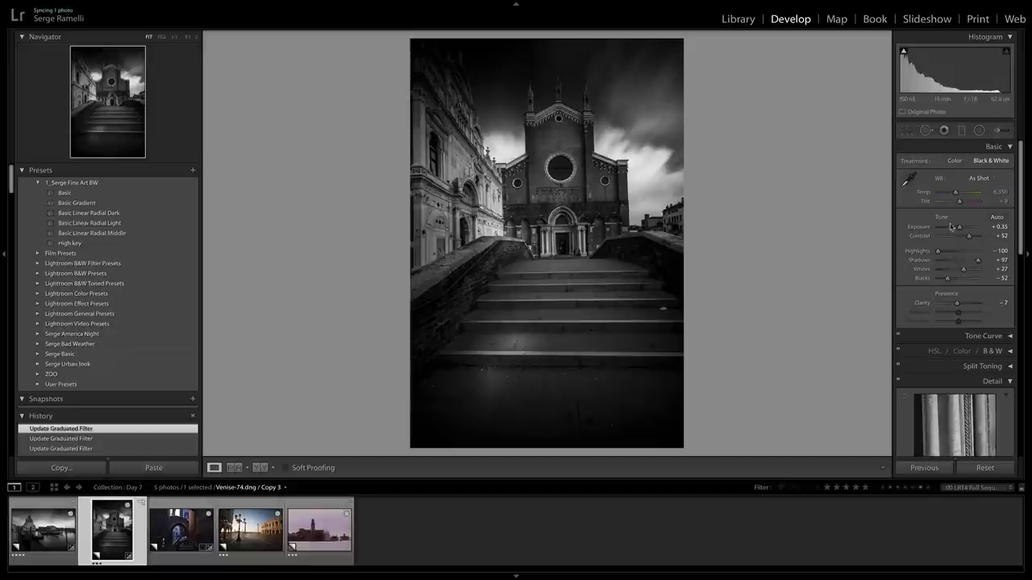
# Step: Set Blacks to -55, Shadows to +91 and Whites to +45 on the church photo
pyautogui.keyDown('alt'); pyautogui.moveTo(947, 281); pyautogui.dragTo(969, 271); pyautogui.keyUp('alt')
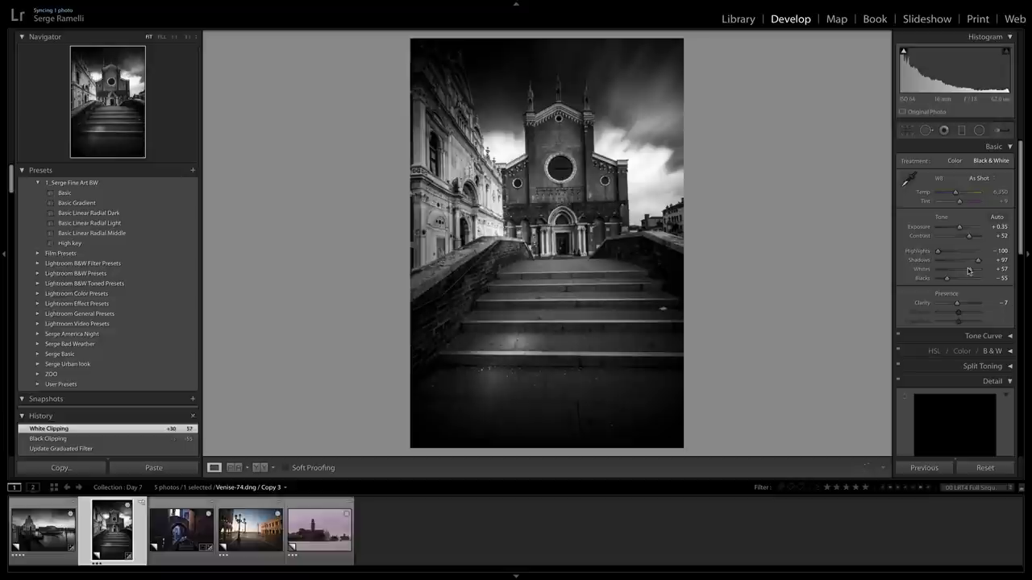
pyautogui.moveTo(978, 261)
pyautogui.mouseDown()
pyautogui.moveTo(956, 259)
pyautogui.moveTo(969, 273)
pyautogui.mouseUp()
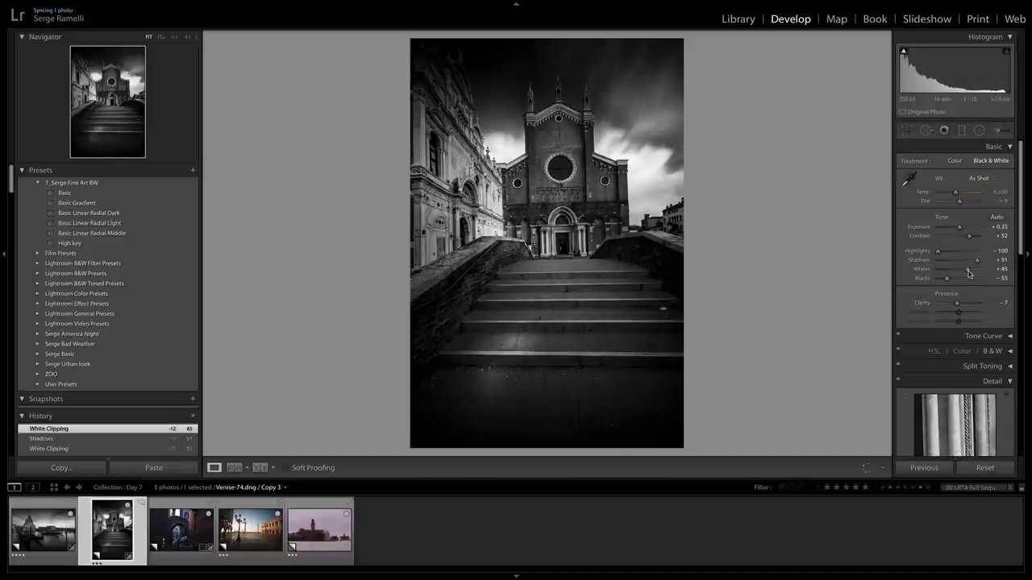
# Step: Reposition two radial filters on the church front, one over the entrance portal and one over the rose window
pyautogui.click(978, 130)
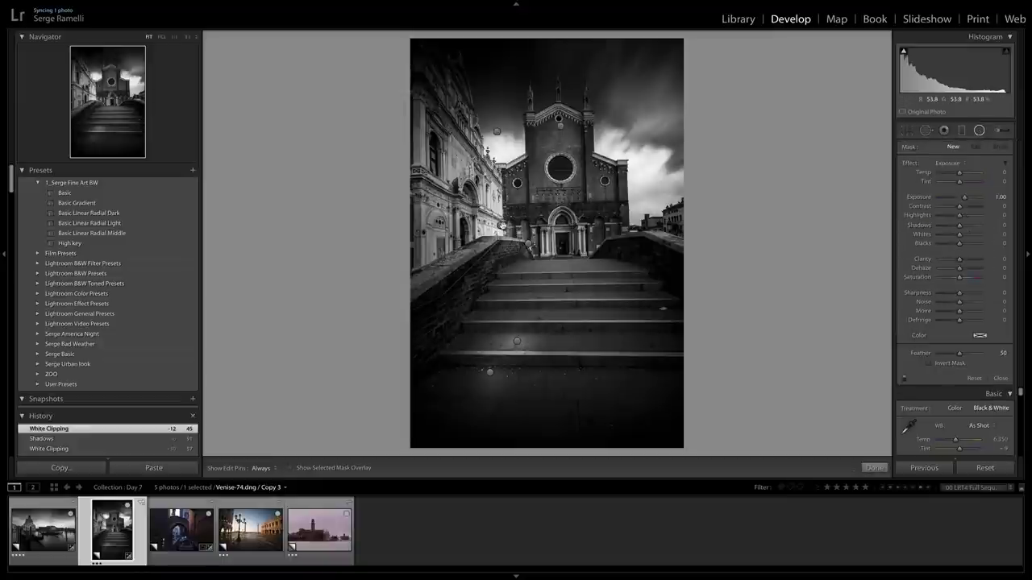
pyautogui.moveTo(502, 226); pyautogui.dragTo(562, 213)
pyautogui.click(561, 127)
pyautogui.moveTo(561, 126); pyautogui.dragTo(561, 154)
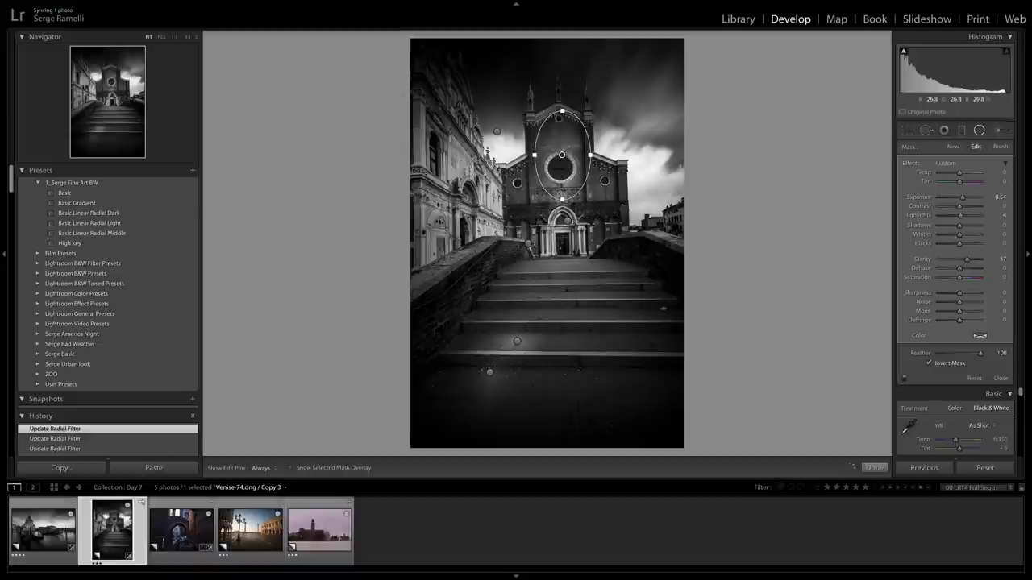
# Step: Move the radial filter from the sky onto the middle of the steps and stretch it taller and wider
pyautogui.click(497, 132)
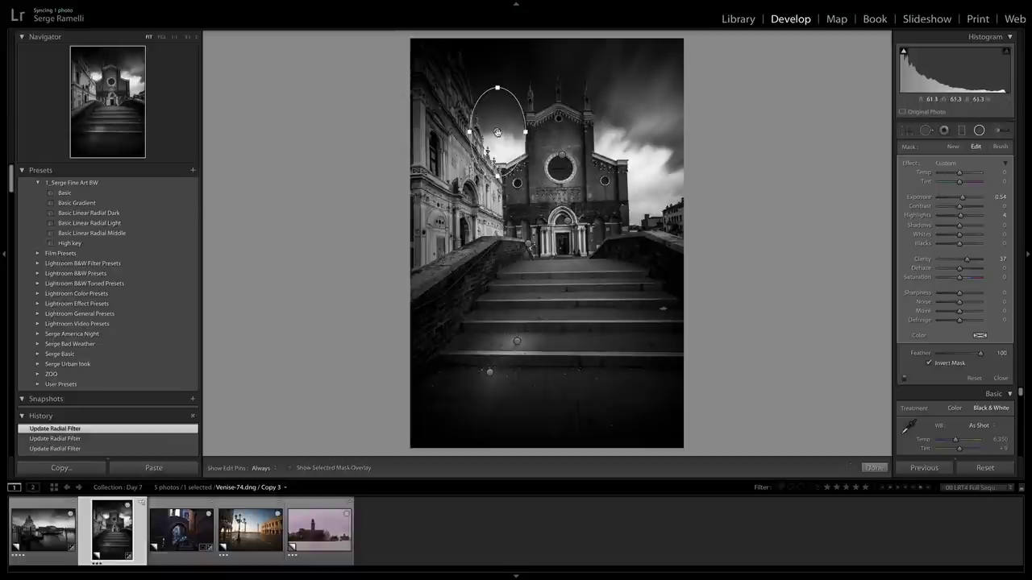
pyautogui.moveTo(497, 132); pyautogui.dragTo(553, 346)
pyautogui.moveTo(554, 300); pyautogui.dragTo(556, 248)
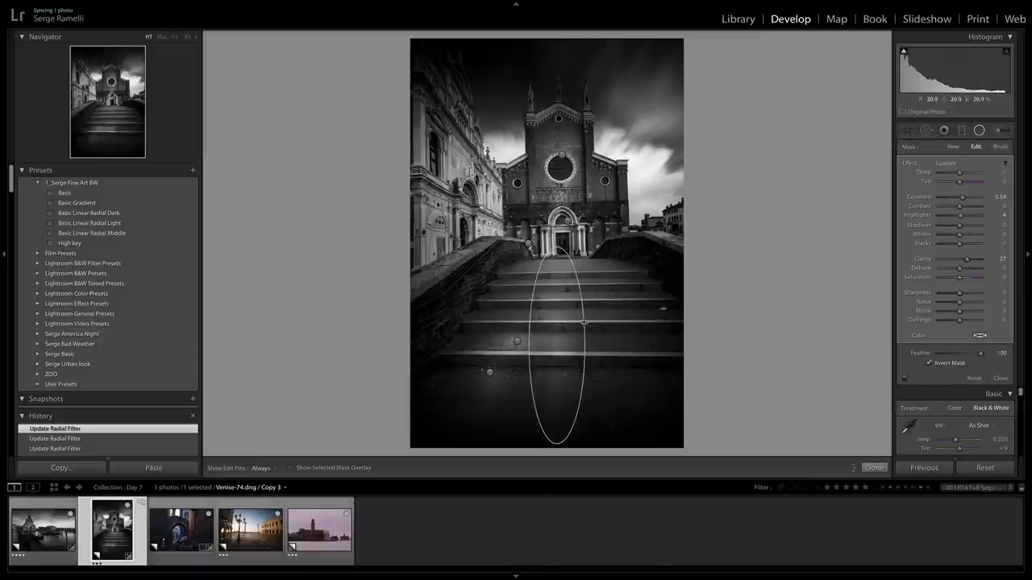
pyautogui.moveTo(586, 346); pyautogui.dragTo(613, 345)
# Step: Move the radial filter beside it onto the staircase's left brick wall, tilt it along the wall and set Exposure to 0.61
pyautogui.click(518, 341)
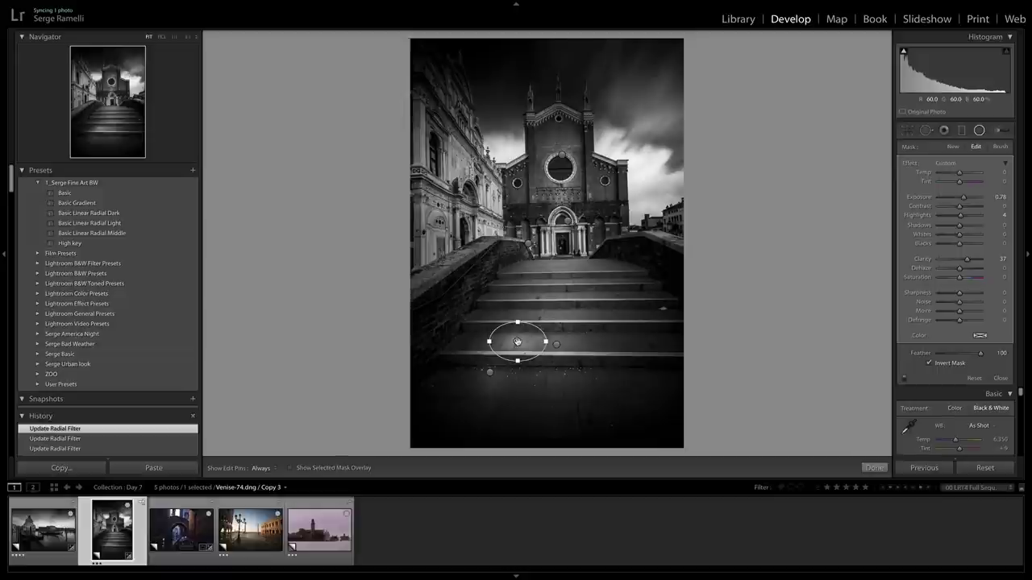
pyautogui.moveTo(517, 336); pyautogui.dragTo(506, 267)
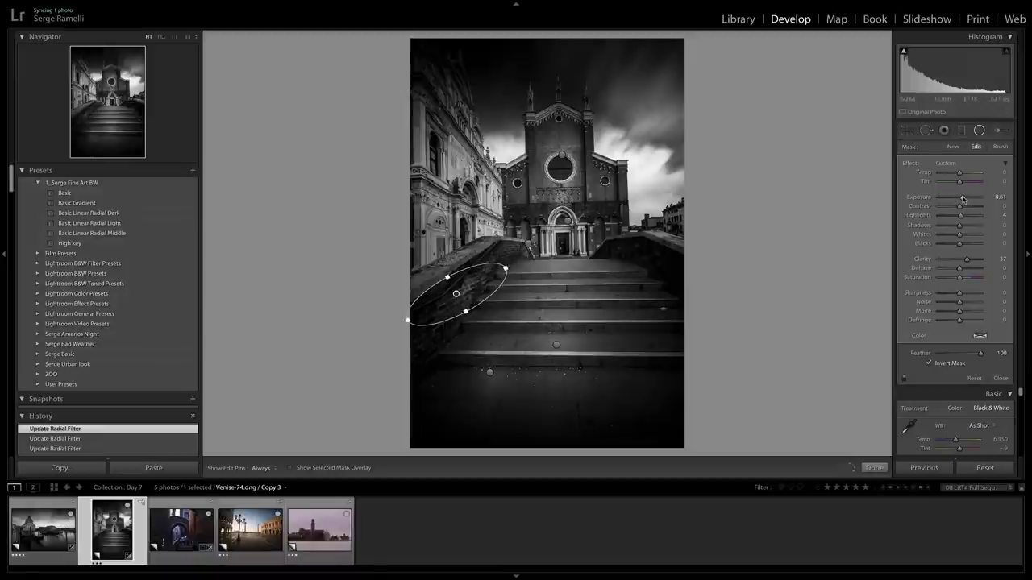
pyautogui.moveTo(961, 198); pyautogui.dragTo(962, 198)
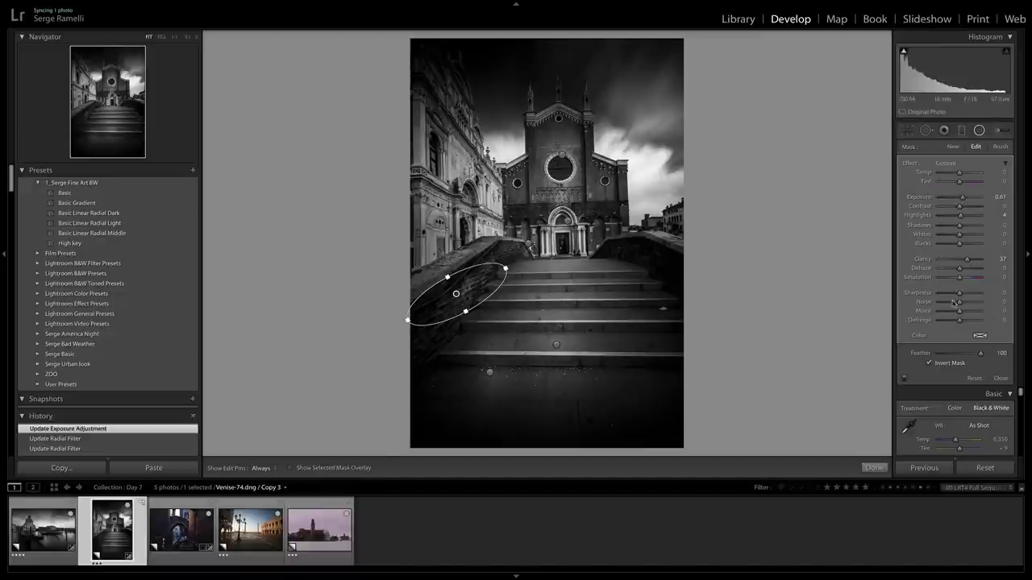
# Step: Move the radial filter from the lower steps onto the ornate building left of the church and finish radial filter editing
pyautogui.click(489, 371)
pyautogui.moveTo(520, 352); pyautogui.dragTo(616, 268)
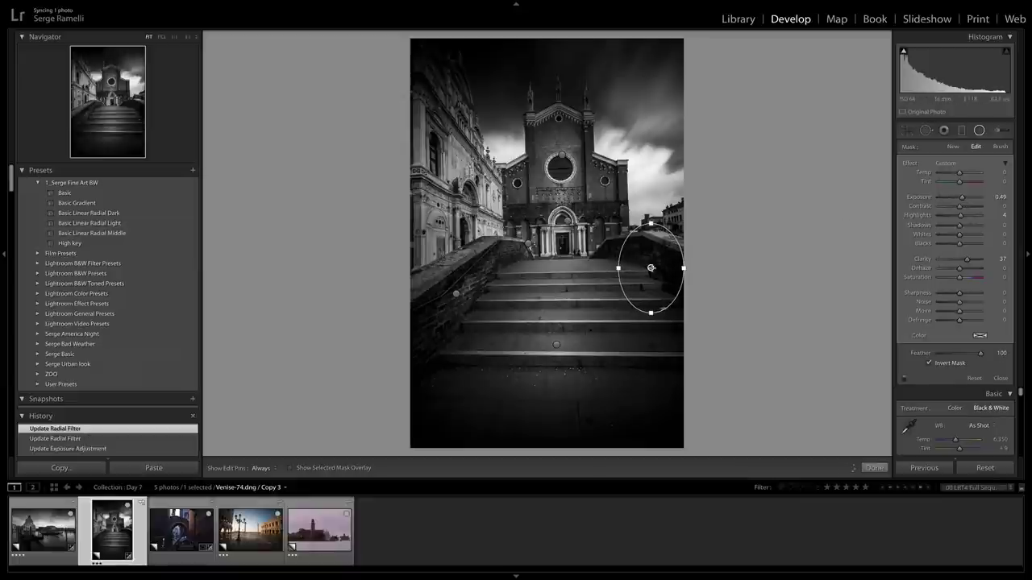
pyautogui.moveTo(650, 268); pyautogui.dragTo(460, 189)
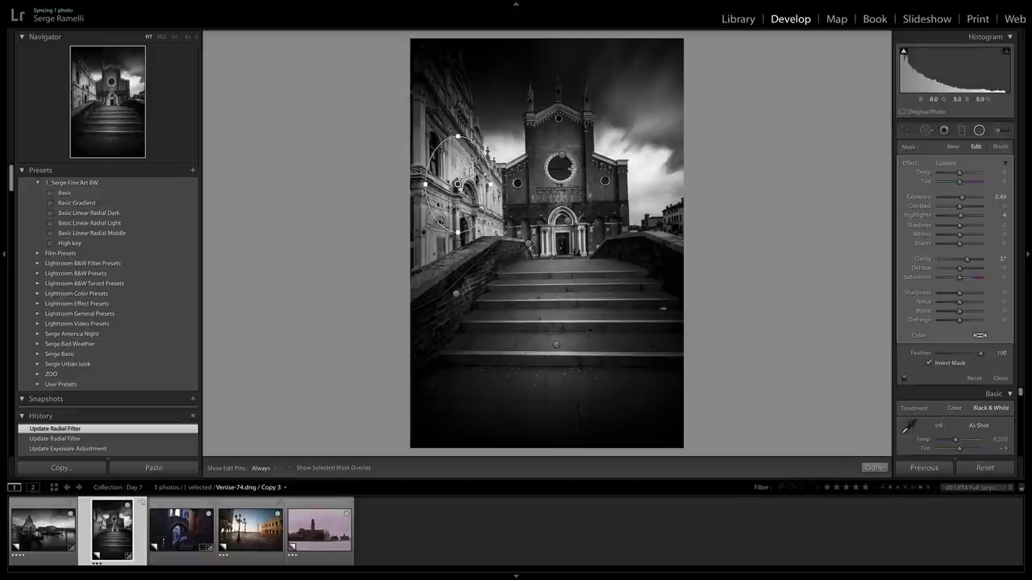
pyautogui.click(876, 467)
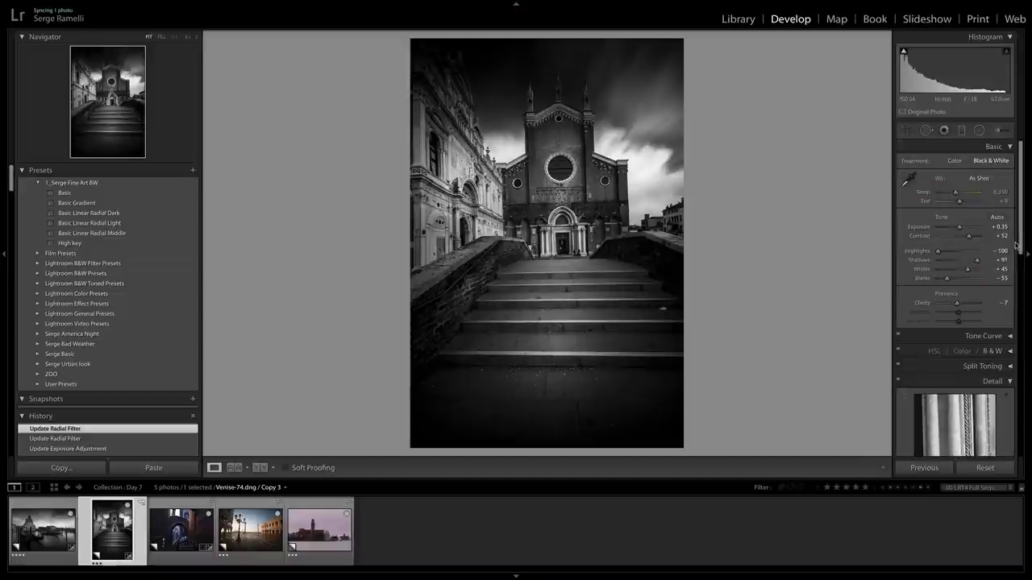
# Step: Try the Auto Upright correction on the church photo, then switch Upright off
pyautogui.moveTo(1020, 245); pyautogui.dragTo(997, 377)
pyautogui.click(955, 357)
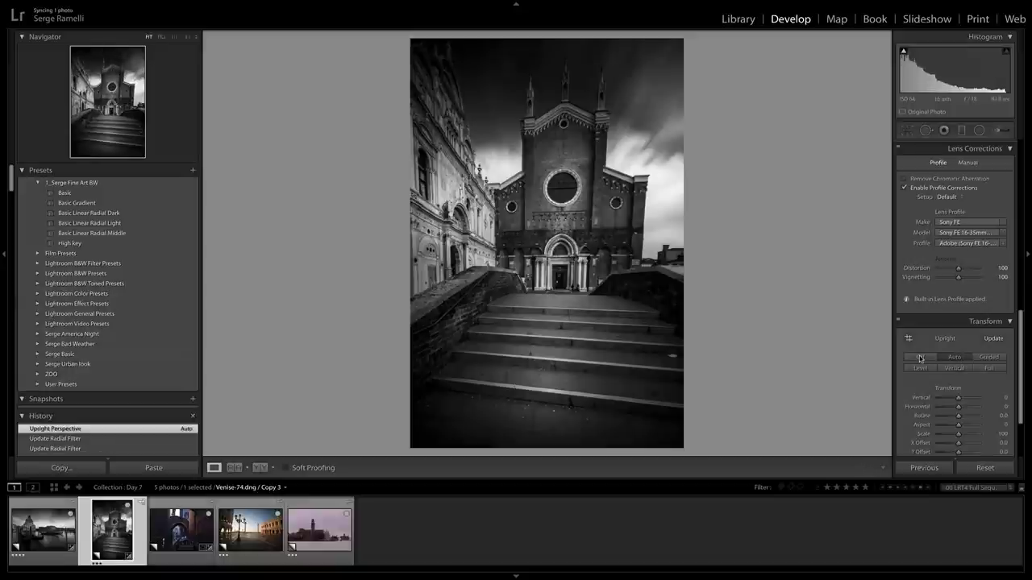
pyautogui.click(920, 357)
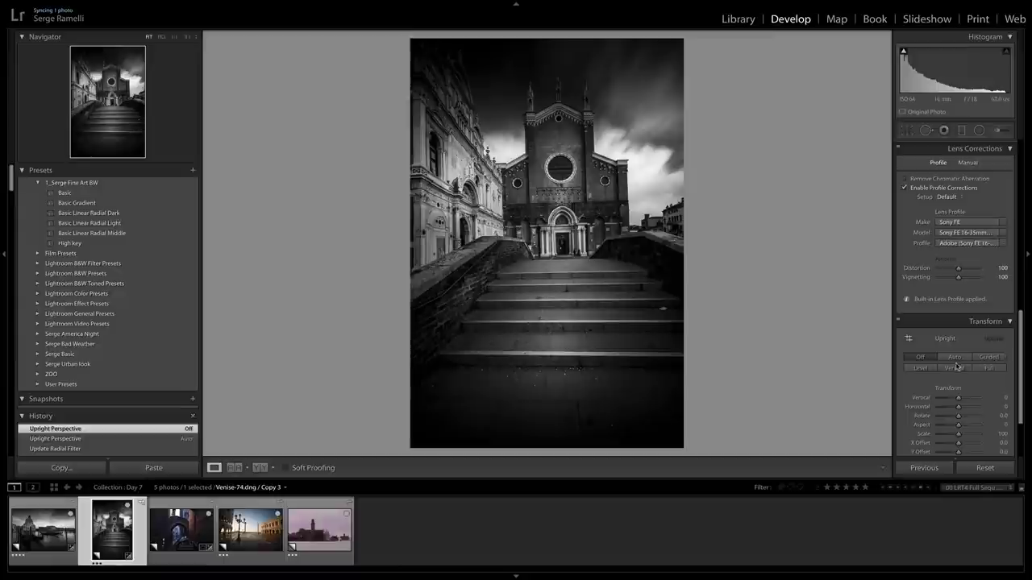
# Step: Straighten the church with Guided Upright, using vertical guides along its right edge and the left edge of its central section
pyautogui.click(991, 357)
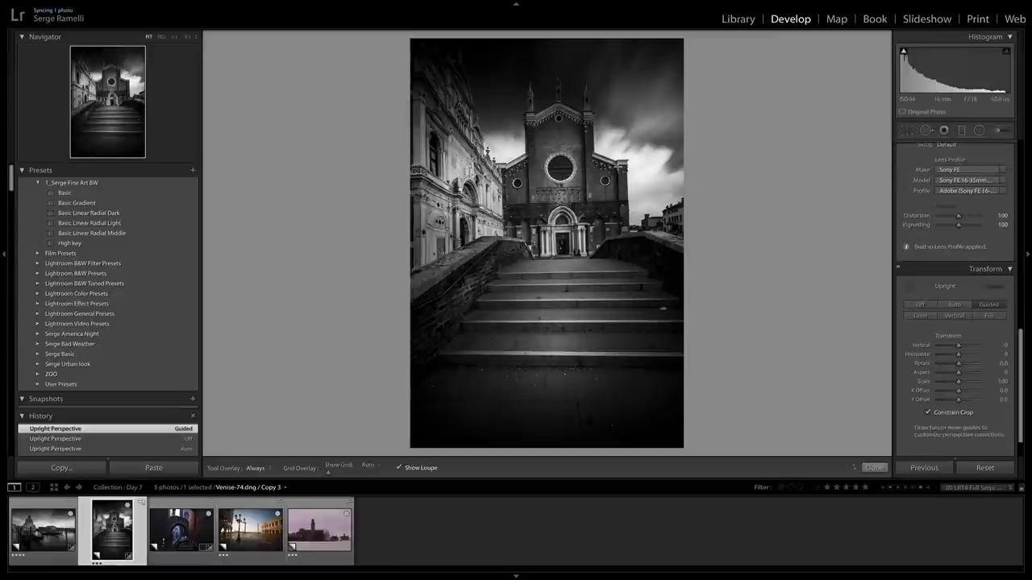
pyautogui.moveTo(626, 173); pyautogui.dragTo(632, 258)
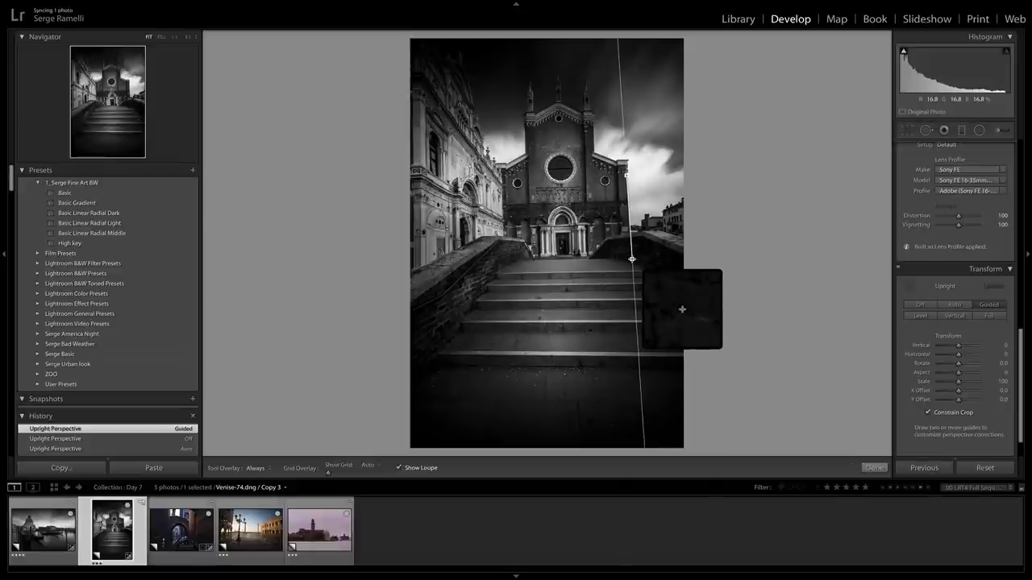
pyautogui.moveTo(527, 145); pyautogui.dragTo(528, 190)
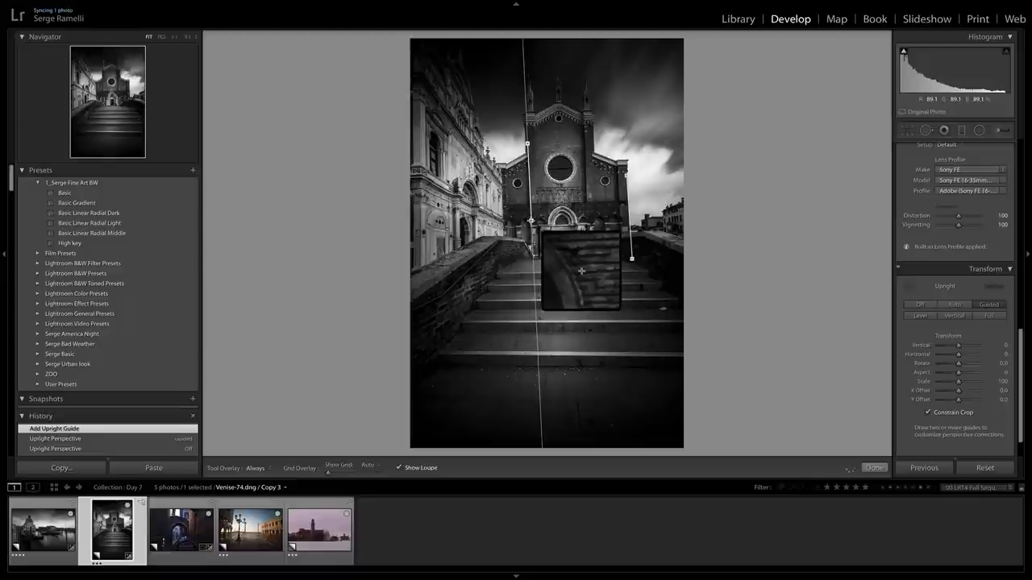
pyautogui.moveTo(581, 271); pyautogui.dragTo(580, 271)
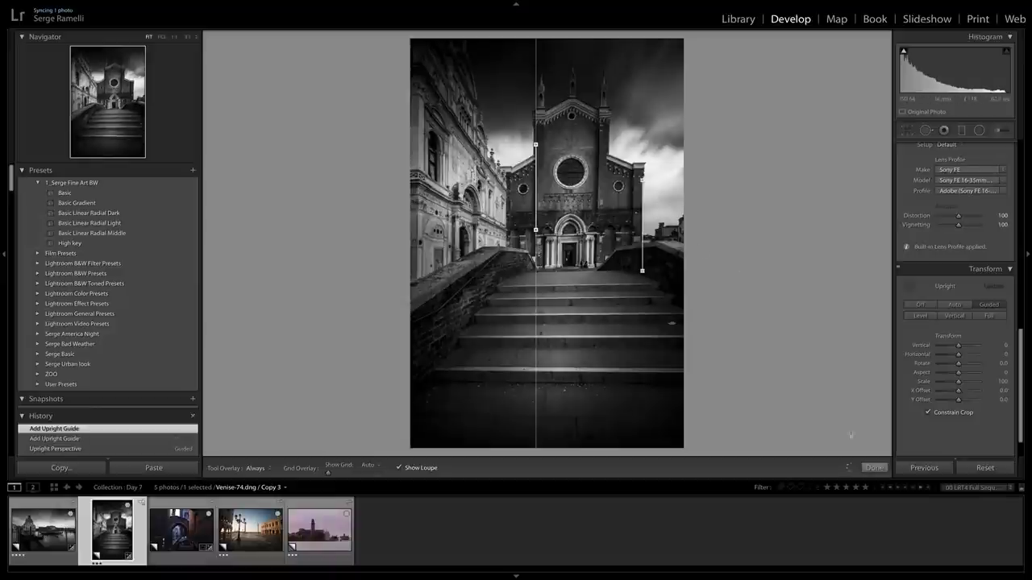
pyautogui.click(875, 468)
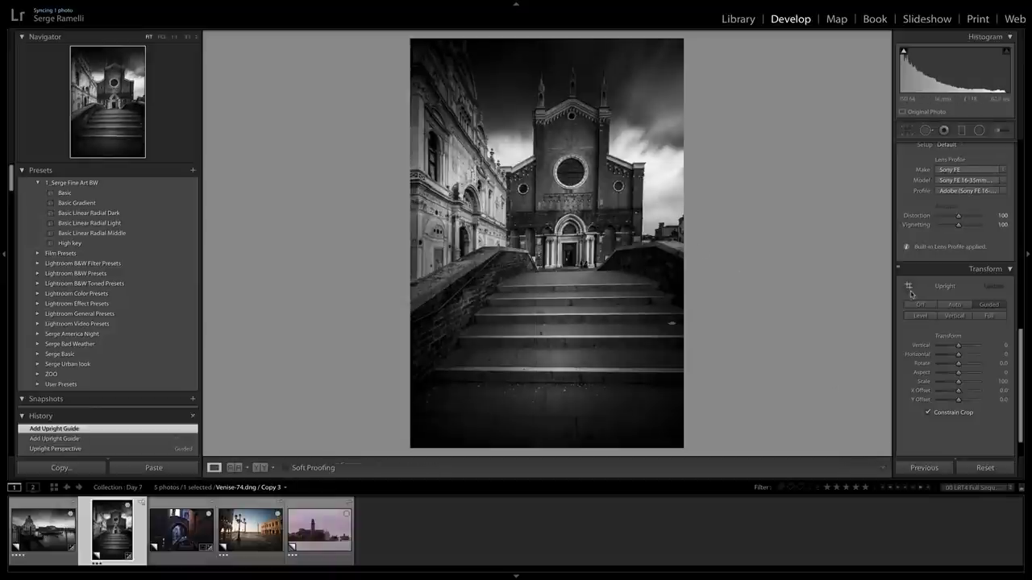
# Step: Set the Post-Crop Vignetting Amount to -12 and Contrast to +60
pyautogui.scroll(-2, 979, 325)
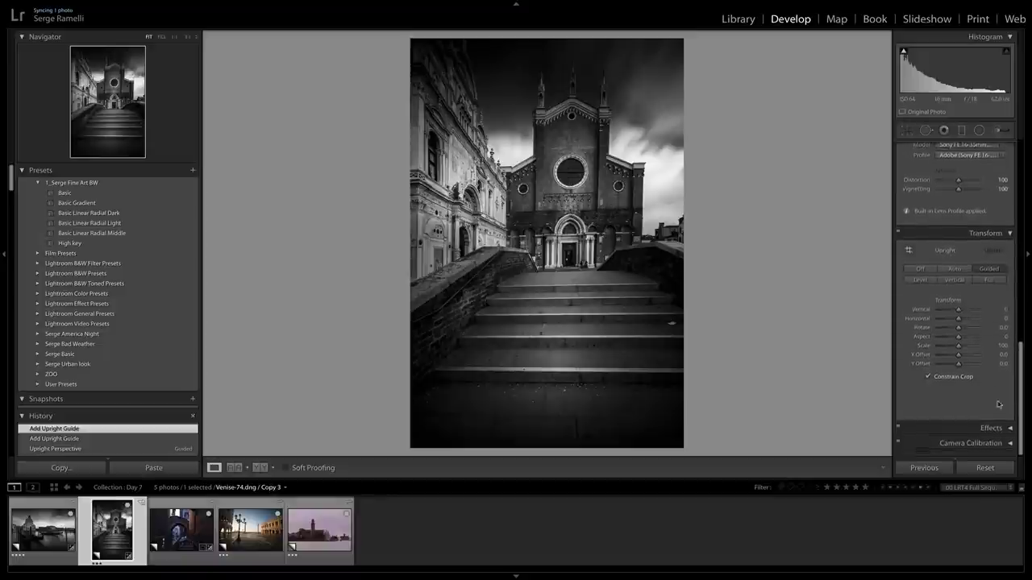
pyautogui.click(1002, 432)
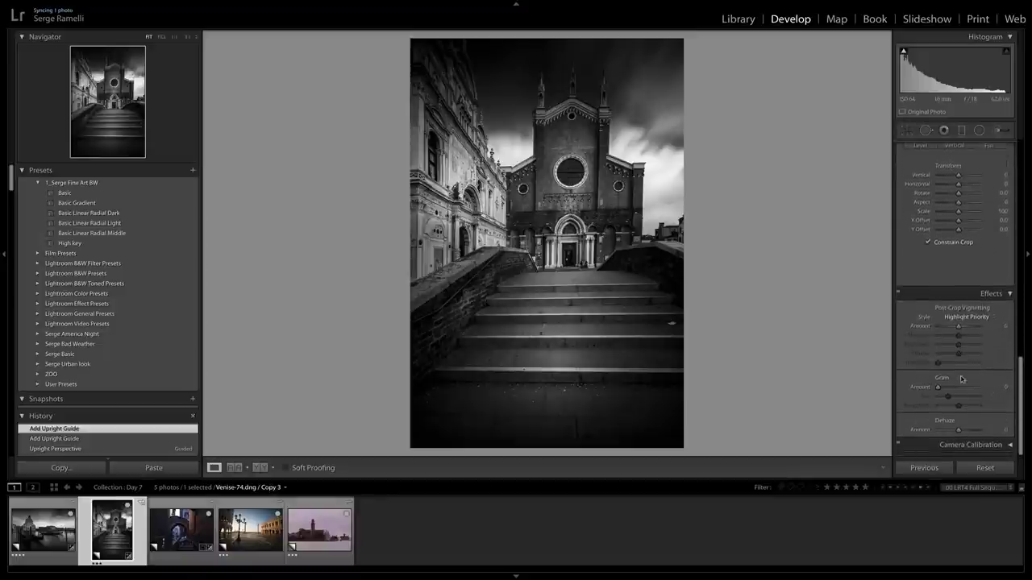
pyautogui.moveTo(959, 329); pyautogui.dragTo(957, 329)
pyautogui.scroll(10, 964, 304)
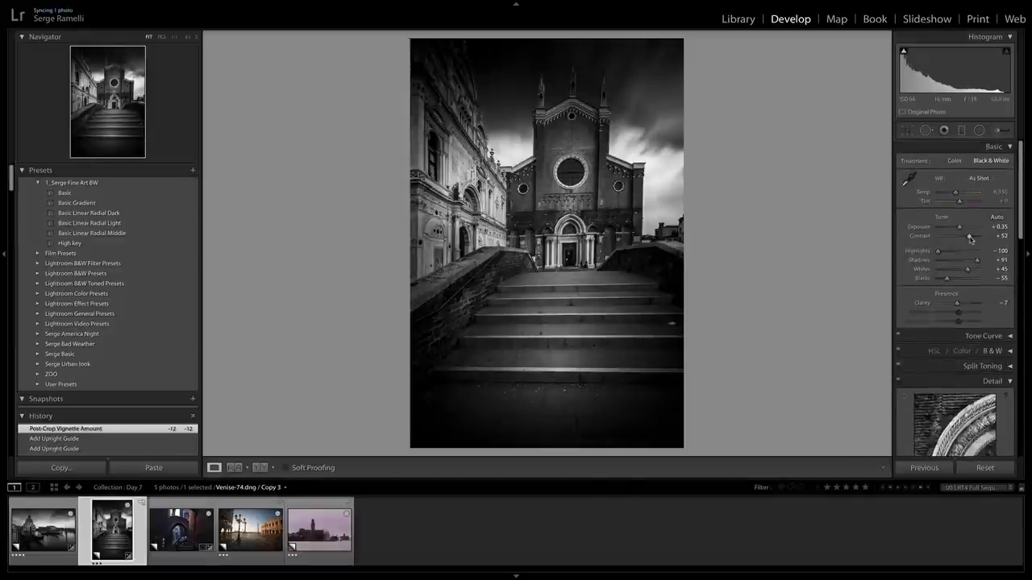
pyautogui.moveTo(971, 238); pyautogui.dragTo(971, 238)
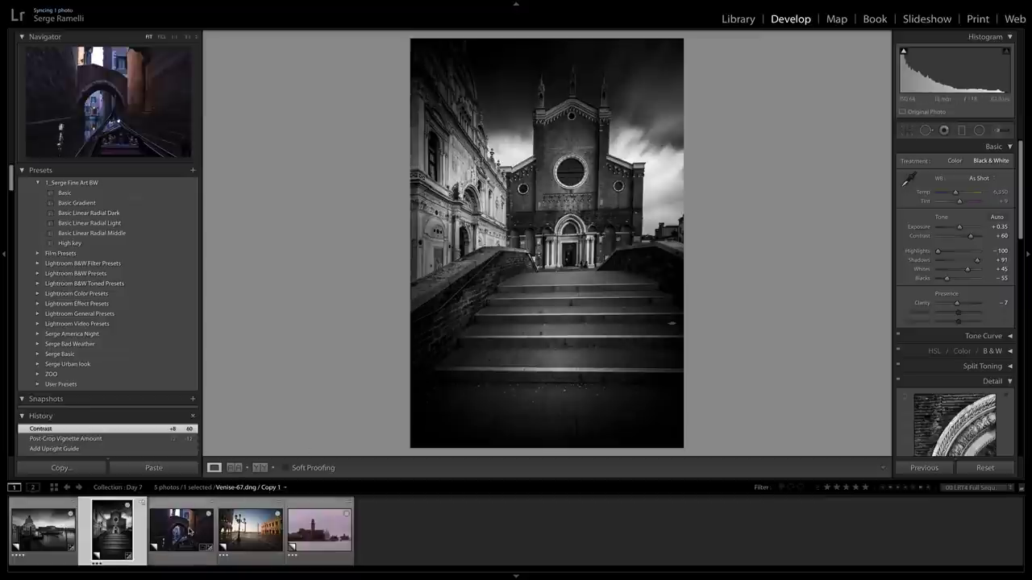
# Step: Open the gondola canal photo and apply the High key preset from 1_Serge Fine Art BW
pyautogui.click(190, 533)
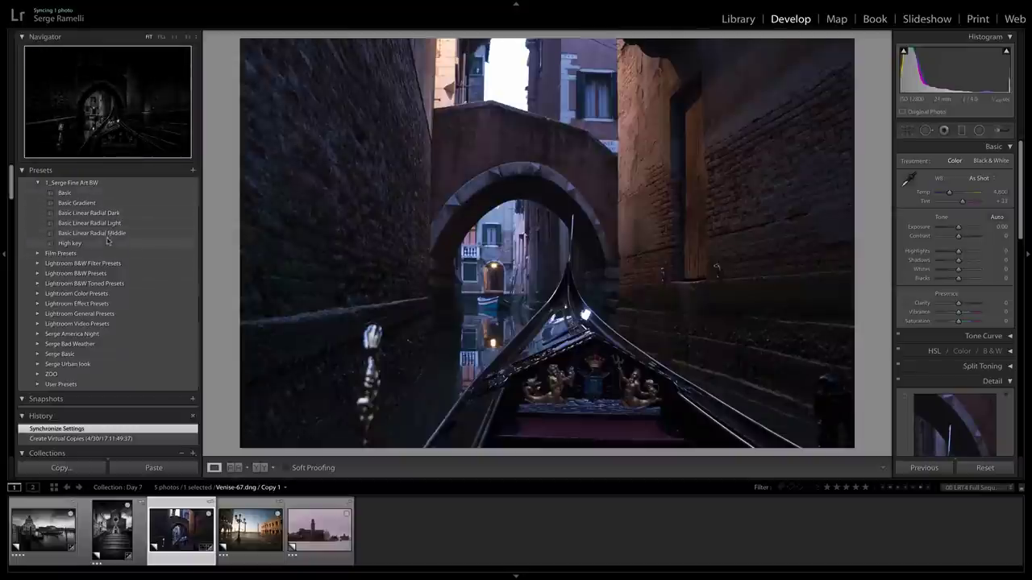
pyautogui.click(63, 246)
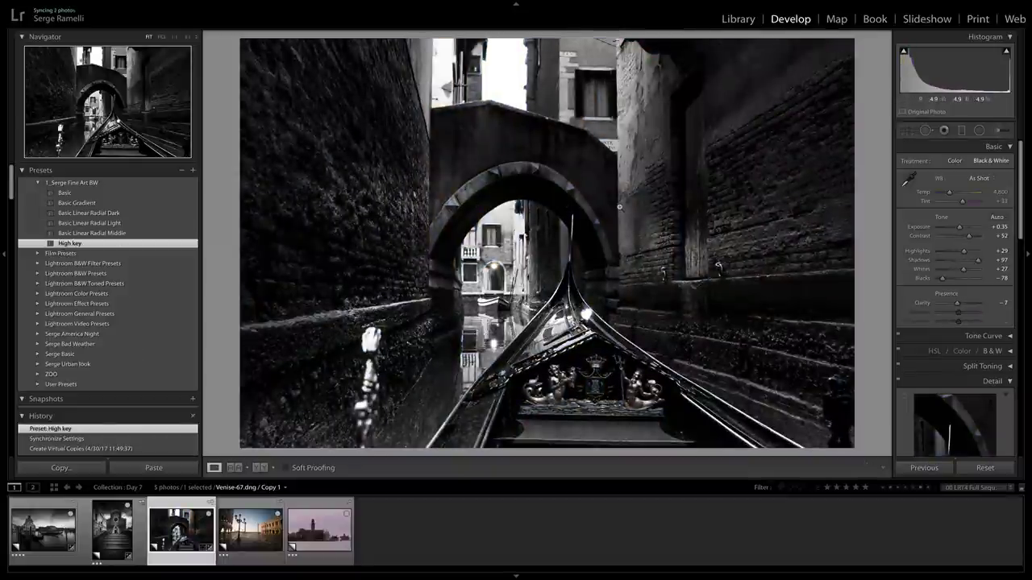
# Step: Move the upper graduated filter above the bridge arch, level it, and set Contrast to 15 and Exposure to about -1.1
pyautogui.click(961, 131)
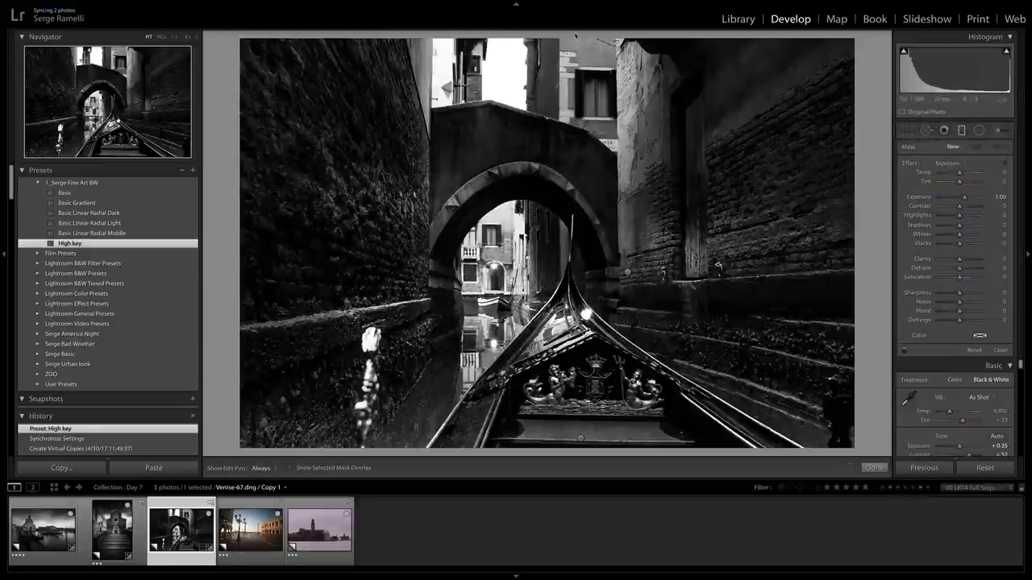
pyautogui.moveTo(627, 272); pyautogui.dragTo(615, 79)
pyautogui.moveTo(640, 141); pyautogui.dragTo(639, 196)
pyautogui.moveTo(615, 105); pyautogui.dragTo(616, 96)
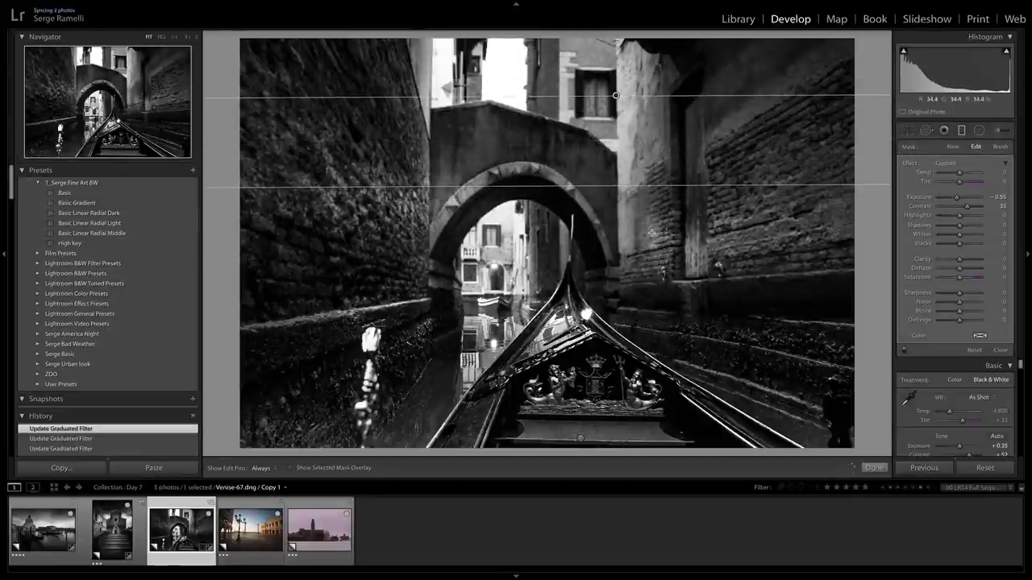
pyautogui.moveTo(962, 209); pyautogui.dragTo(954, 198)
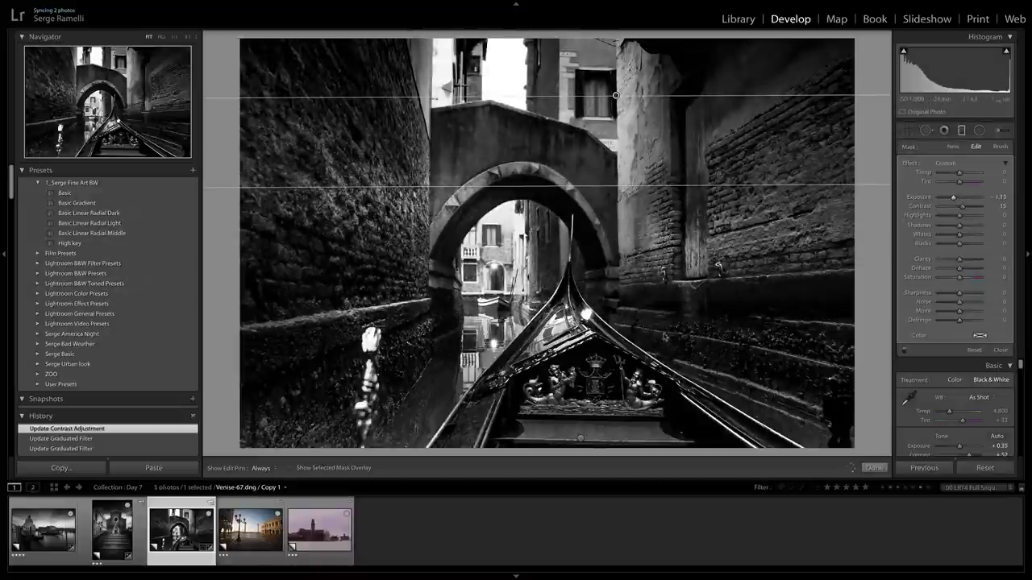
# Step: Raise the graduated filter at the photo's base slightly on the gondola, set Exposure to -0.45 and deselect it
pyautogui.moveTo(578, 442); pyautogui.dragTo(584, 385)
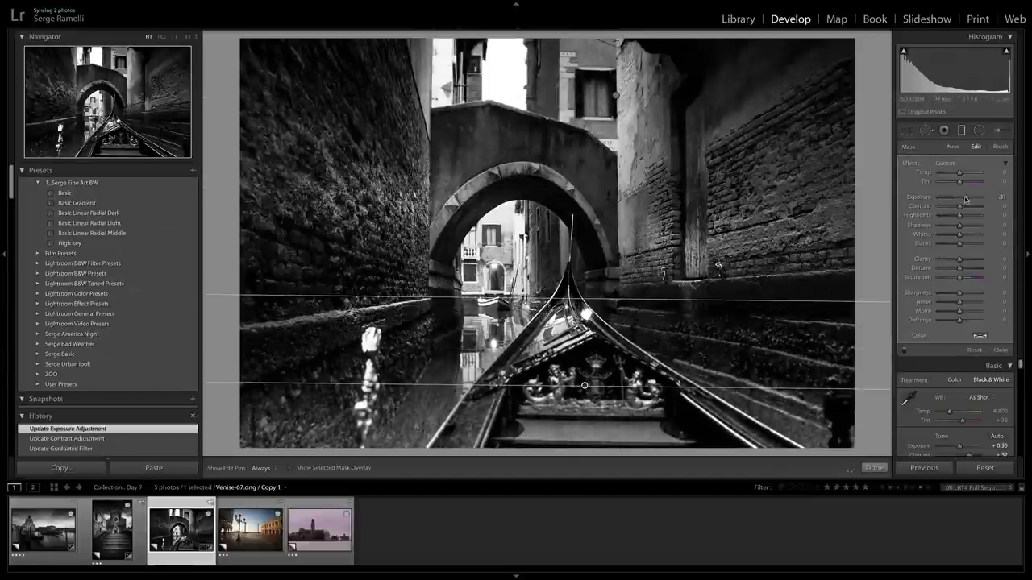
pyautogui.moveTo(965, 197); pyautogui.dragTo(957, 199)
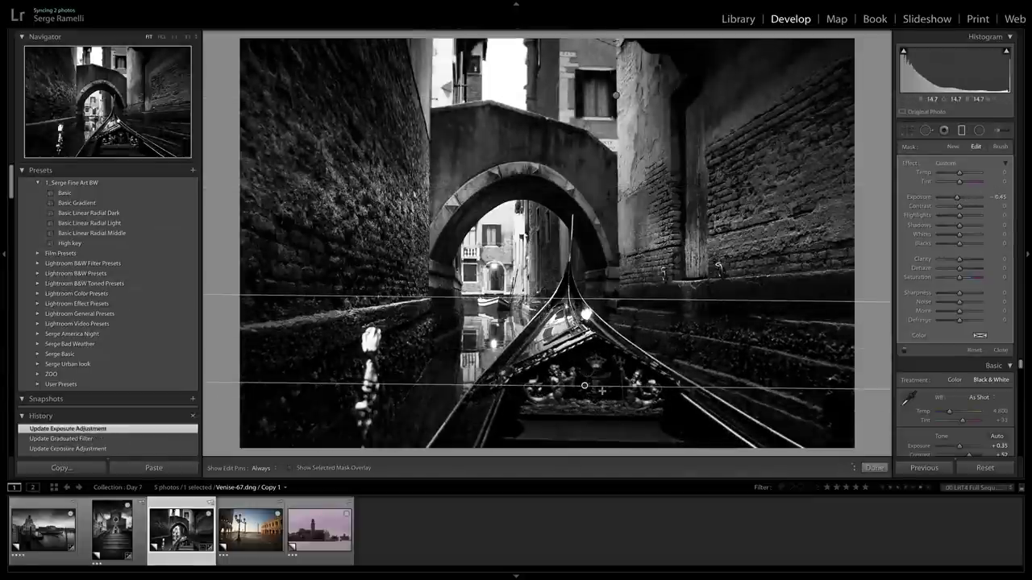
pyautogui.moveTo(584, 390); pyautogui.dragTo(584, 417)
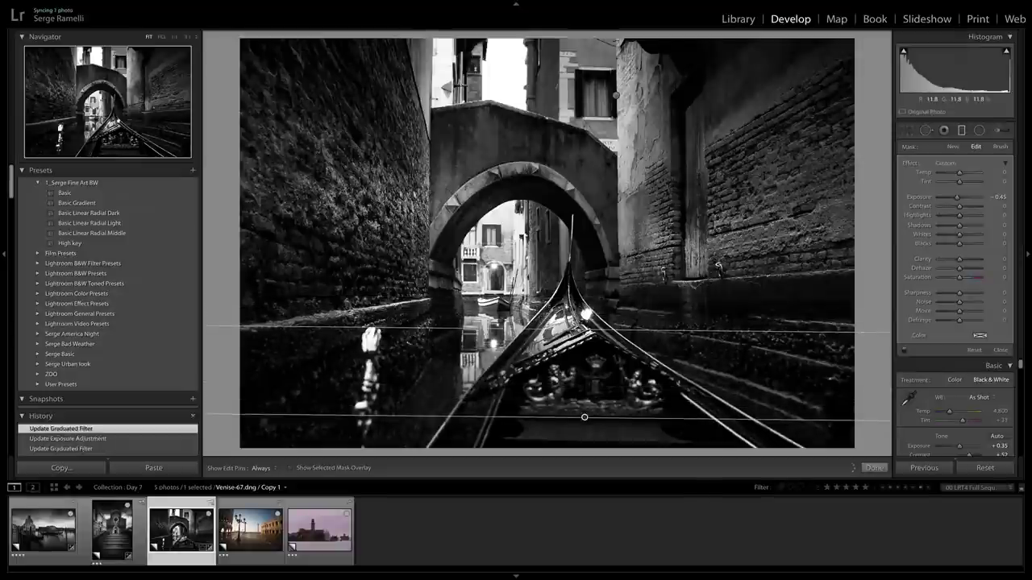
pyautogui.click(1000, 349)
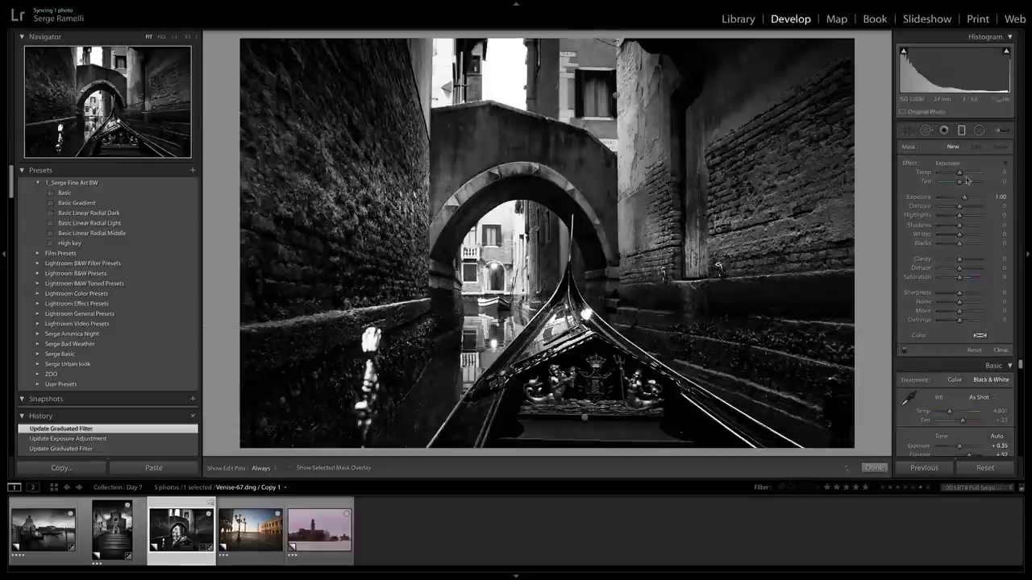
# Step: Reposition the radial filters, placing one over the right brick wall and one over the left side of the bridge arch
pyautogui.hotkey('shift', 'm')
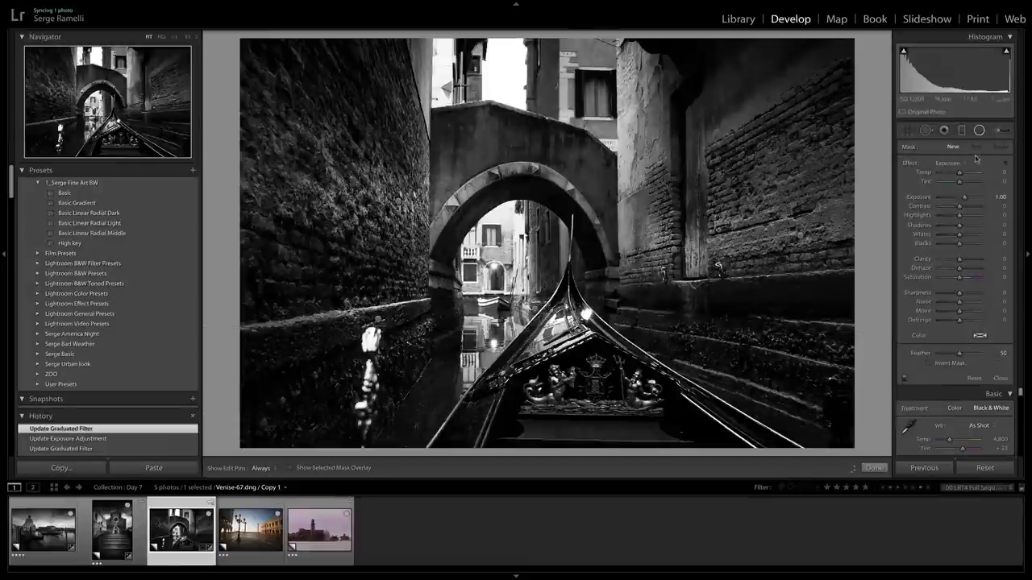
pyautogui.moveTo(547, 251); pyautogui.dragTo(704, 191)
pyautogui.hotkey('ctrl', 'z')
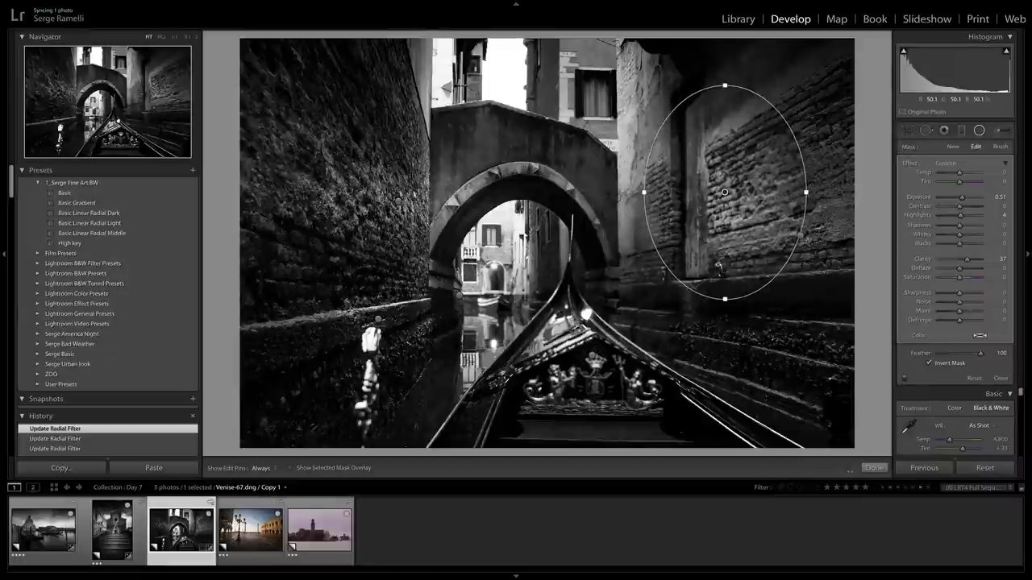
pyautogui.moveTo(417, 263)
pyautogui.mouseDown()
pyautogui.moveTo(474, 304)
pyautogui.moveTo(371, 296)
pyautogui.moveTo(456, 216)
pyautogui.moveTo(492, 167)
pyautogui.moveTo(481, 166)
pyautogui.mouseUp()
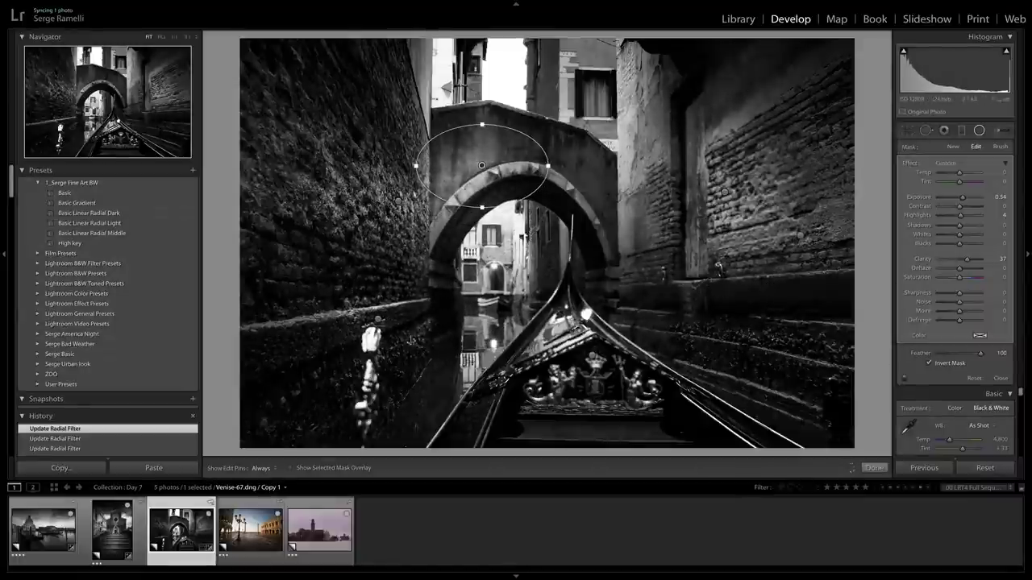
# Step: Move the leftover radial filter onto the left brick wall, delete it and close the Radial Filter
pyautogui.moveTo(375, 322); pyautogui.dragTo(318, 260)
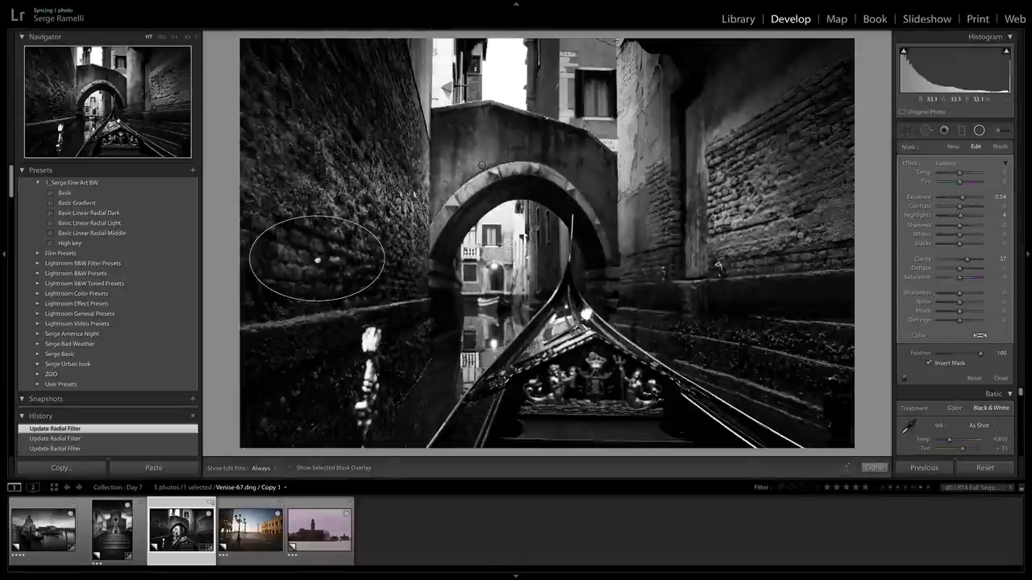
pyautogui.press('Delete')
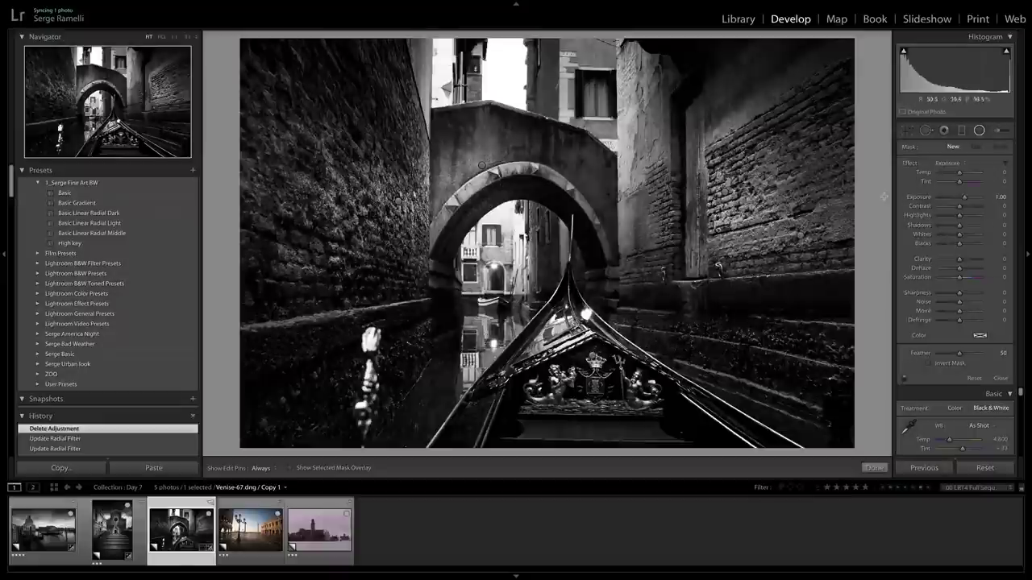
pyautogui.click(1004, 380)
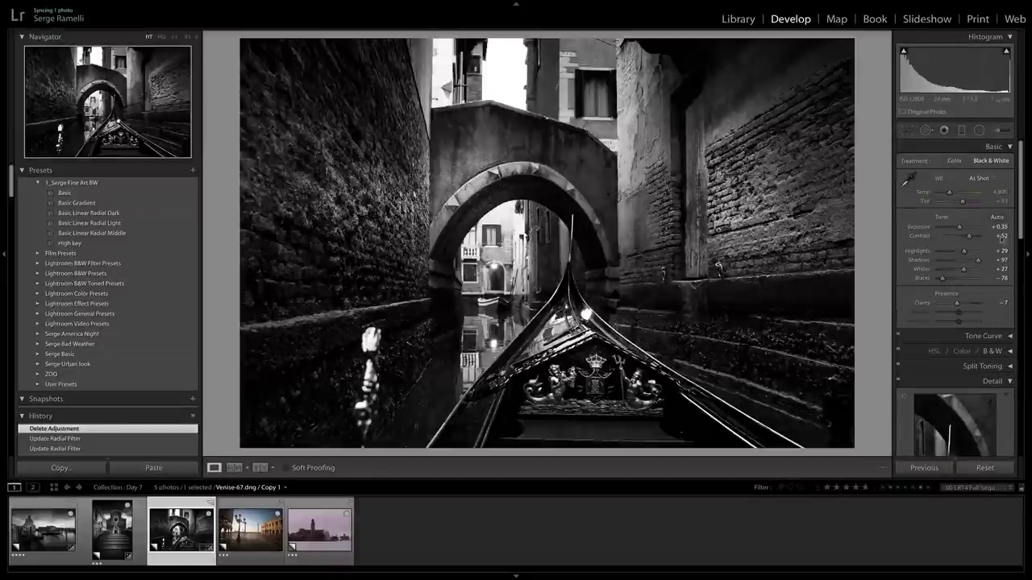
# Step: Set the gondola photo's Luminance noise reduction to 32 and its Sharpening Amount to 60
pyautogui.moveTo(1017, 229); pyautogui.dragTo(1022, 271)
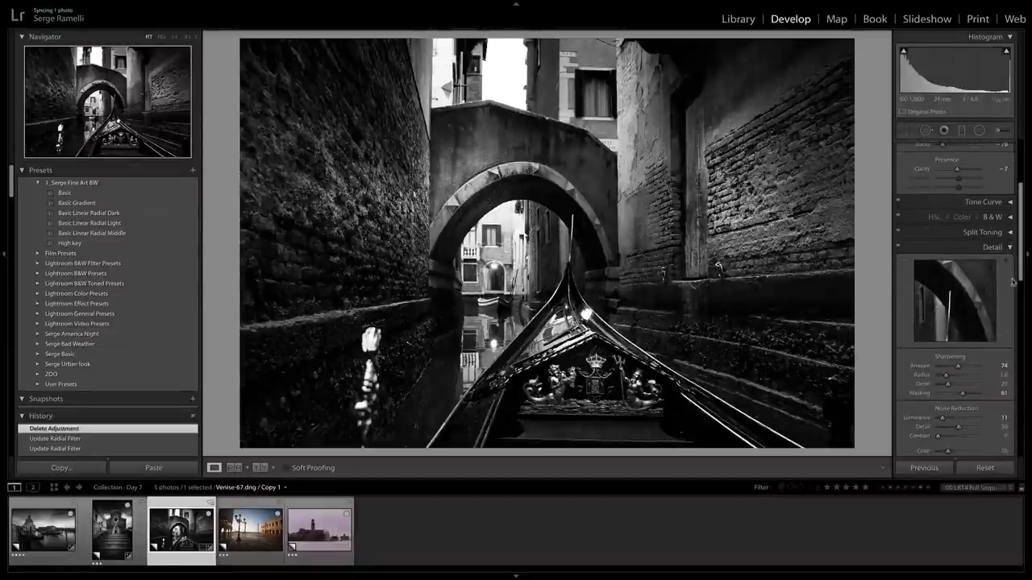
pyautogui.moveTo(1020, 274); pyautogui.dragTo(1020, 296)
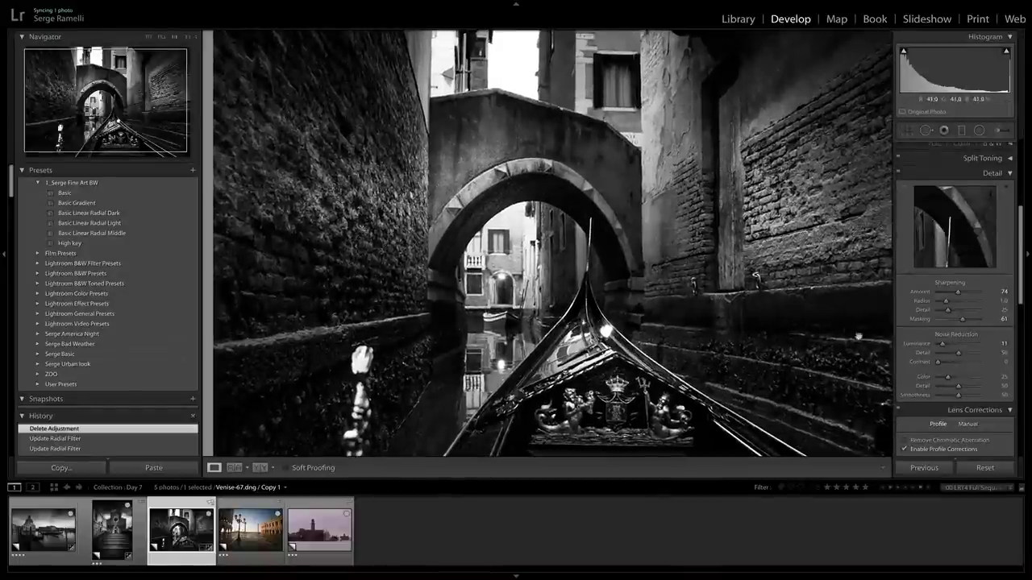
pyautogui.moveTo(950, 345); pyautogui.dragTo(951, 344)
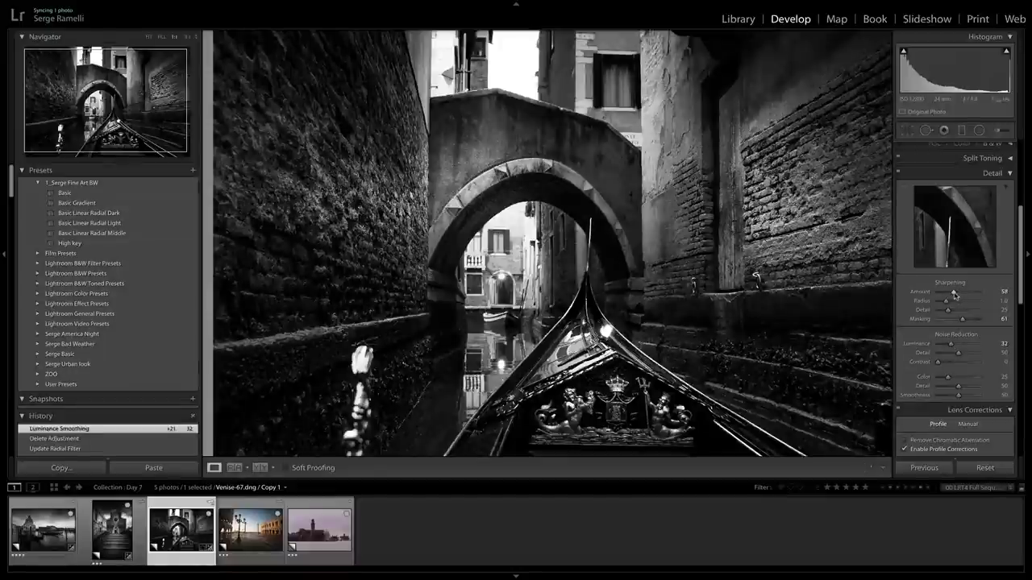
pyautogui.moveTo(954, 294); pyautogui.dragTo(954, 293)
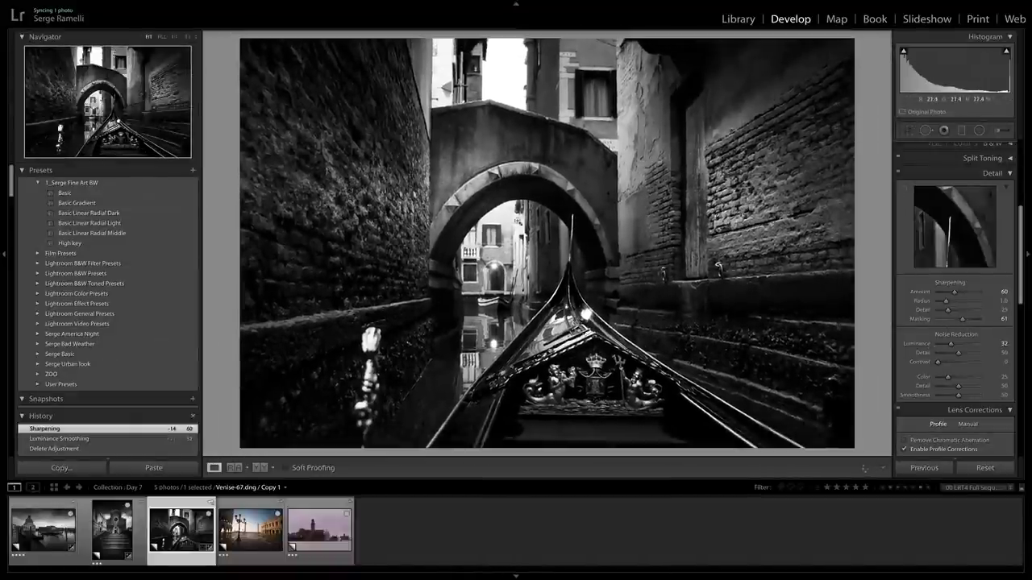
# Step: Open the square photo with the street lamp and apply the Basic Linear Radial Middle preset from 1_Serge Fine Art BW
pyautogui.click(244, 524)
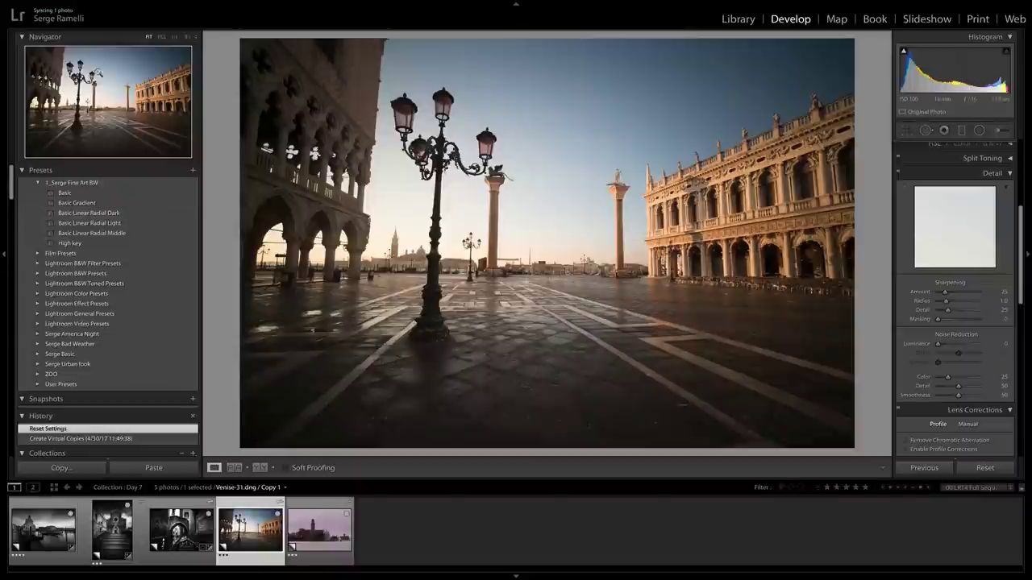
pyautogui.click(86, 233)
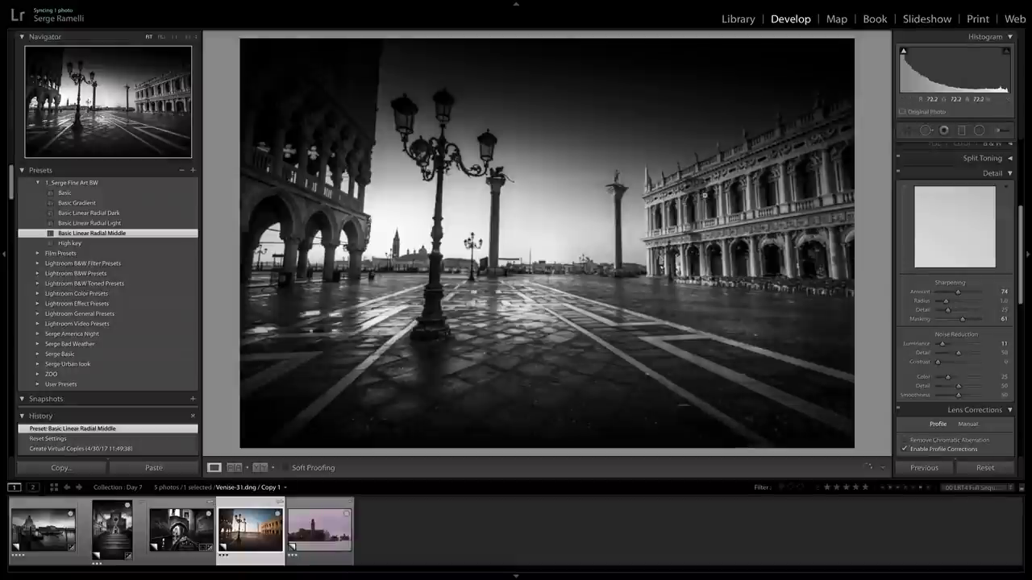
# Step: Shift both sky graduated filters upward, lower the foreground one to the photo's edge, and set its Contrast to 39
pyautogui.click(962, 132)
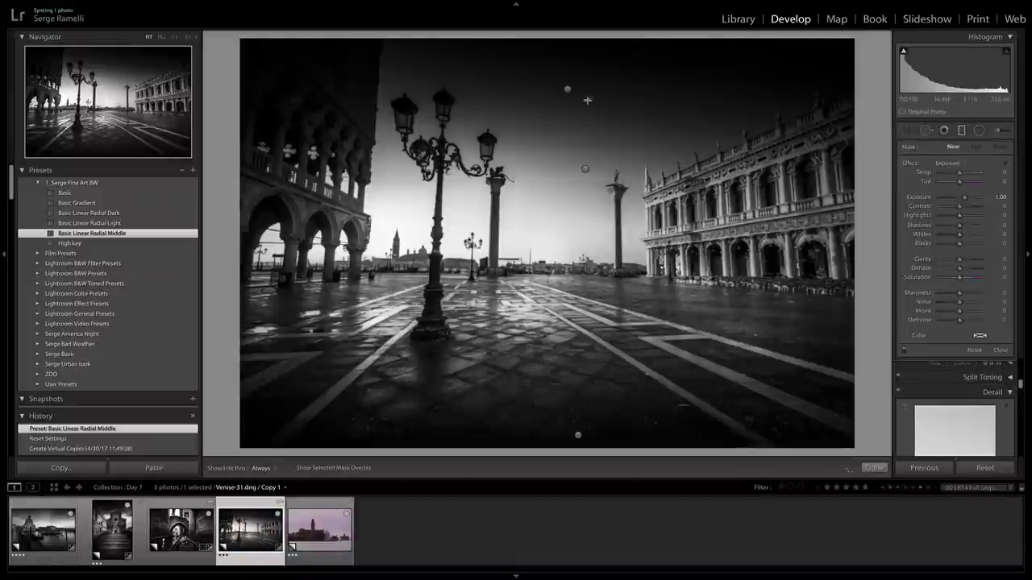
pyautogui.click(567, 91)
pyautogui.moveTo(568, 81); pyautogui.dragTo(567, 39)
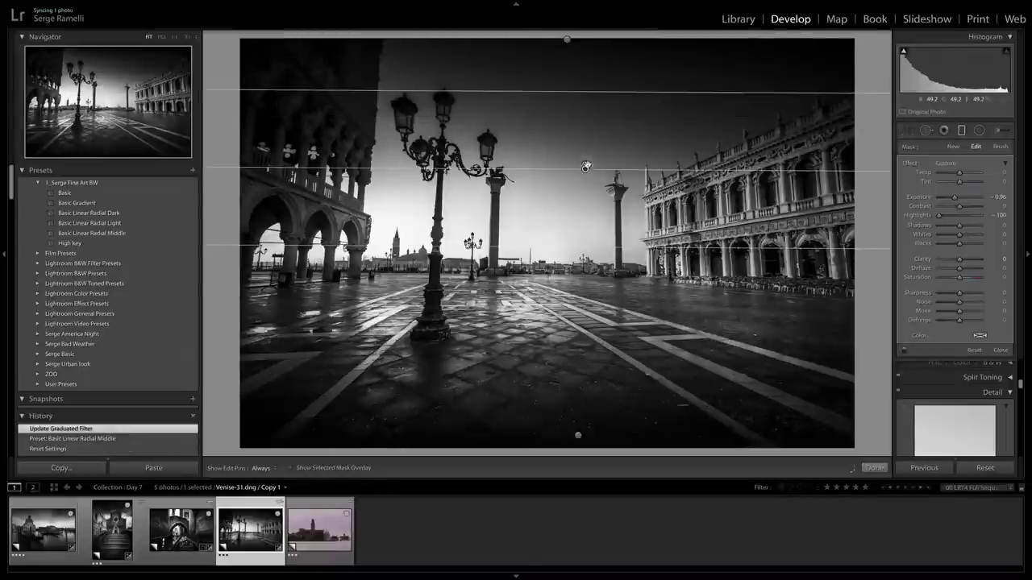
pyautogui.moveTo(585, 169); pyautogui.dragTo(590, 102)
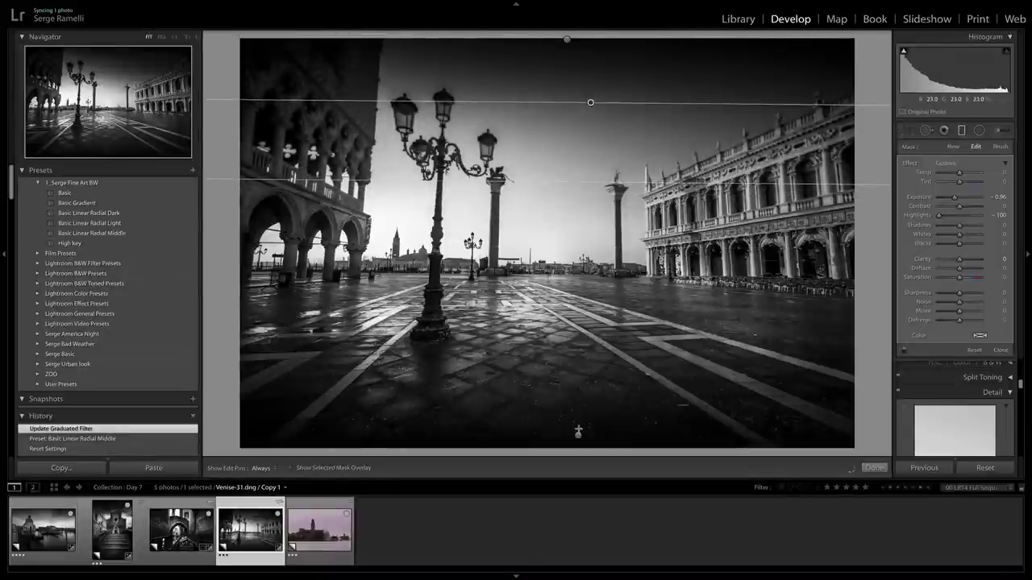
pyautogui.moveTo(578, 436); pyautogui.dragTo(578, 449)
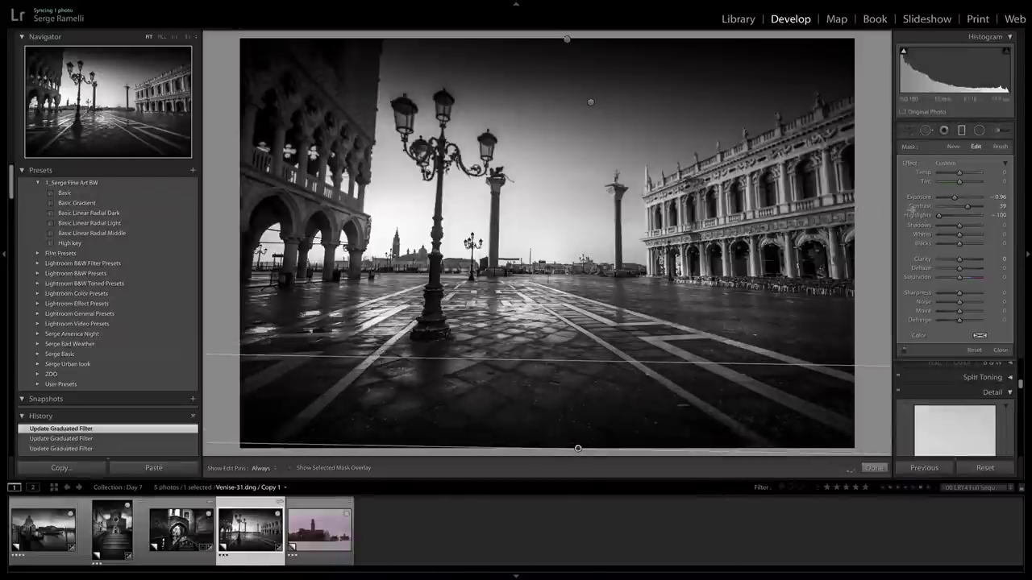
pyautogui.press('m')
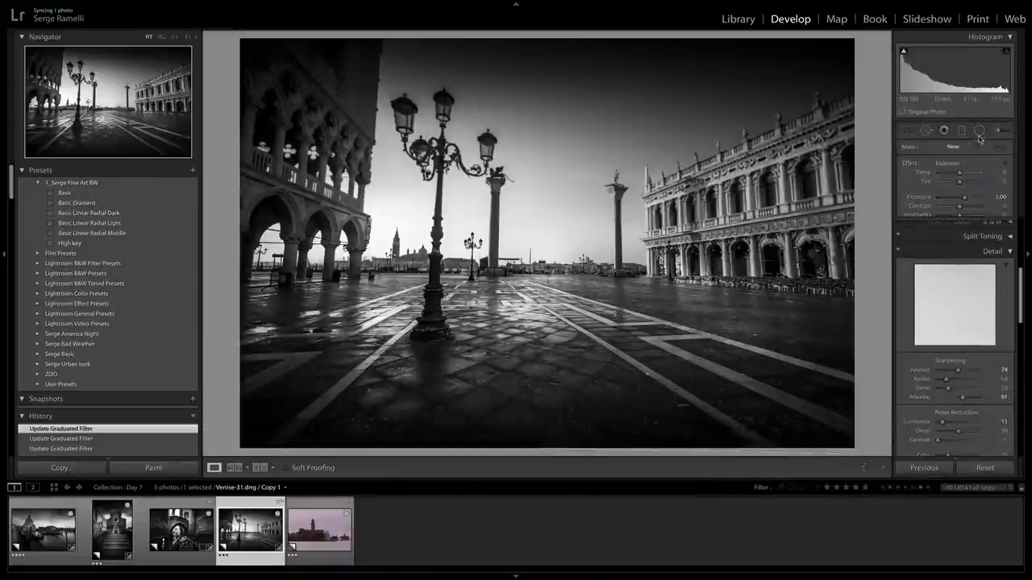
# Step: Set the photo's Blacks to -53 and Whites to +41 in the basic tone adjustments
pyautogui.scroll(-1, 997, 212)
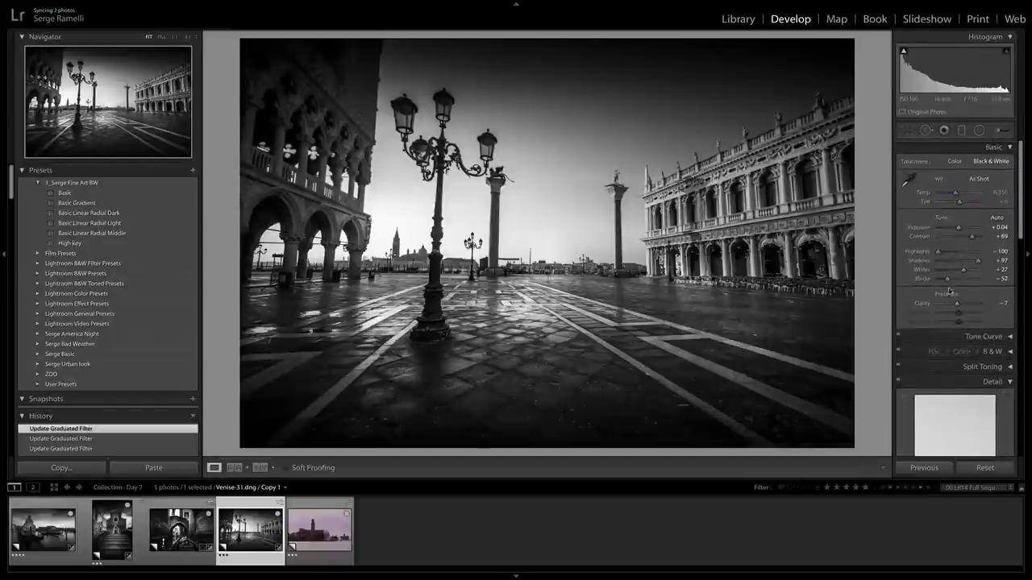
pyautogui.moveTo(948, 279); pyautogui.dragTo(949, 281)
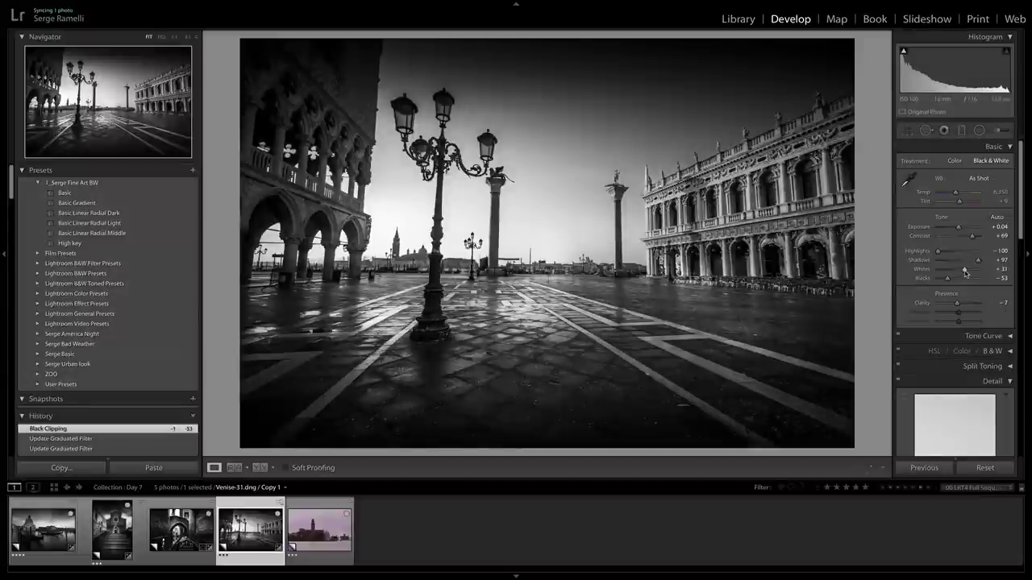
pyautogui.moveTo(967, 274); pyautogui.dragTo(968, 272)
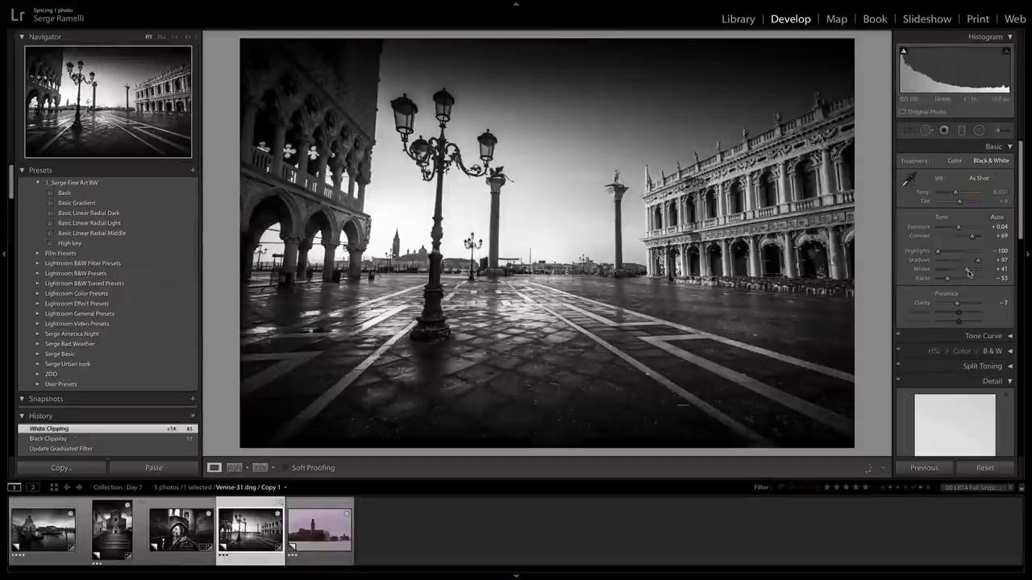
# Step: Move the radial filter from the horizon onto the right building's facade and widen it along the arcades
pyautogui.click(978, 131)
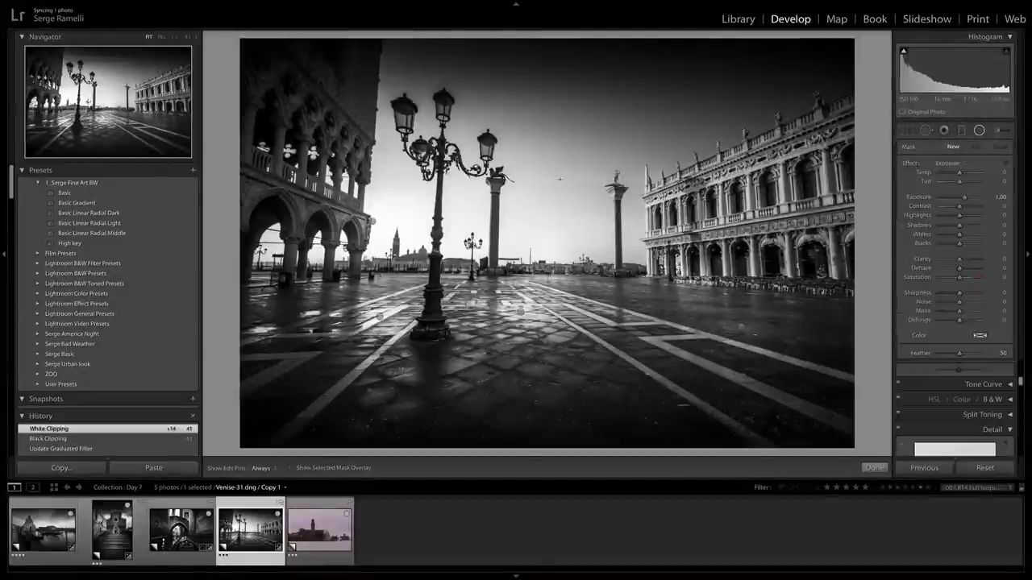
pyautogui.click(548, 270)
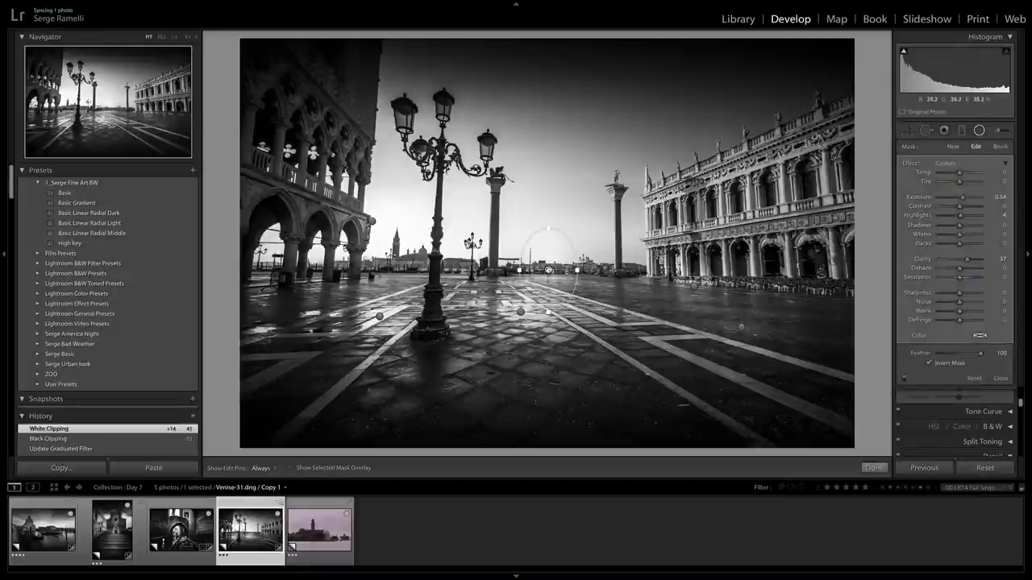
pyautogui.moveTo(550, 257); pyautogui.dragTo(732, 221)
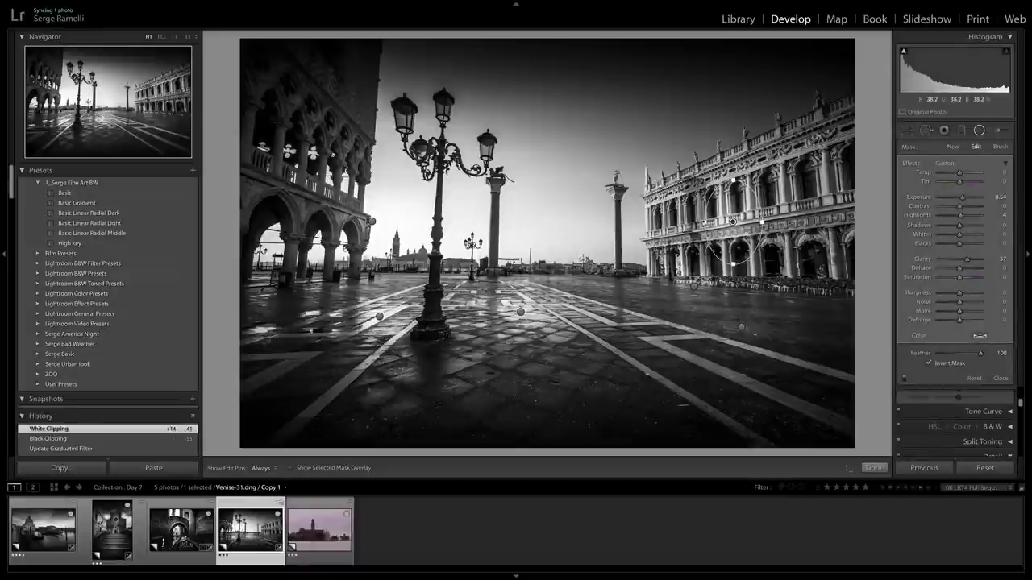
pyautogui.moveTo(762, 220); pyautogui.dragTo(791, 222)
# Step: Move the radial filter at the right building's base onto the left palace's upper facade, making it taller and wider
pyautogui.moveTo(694, 284); pyautogui.dragTo(722, 327)
pyautogui.moveTo(694, 286); pyautogui.dragTo(315, 112)
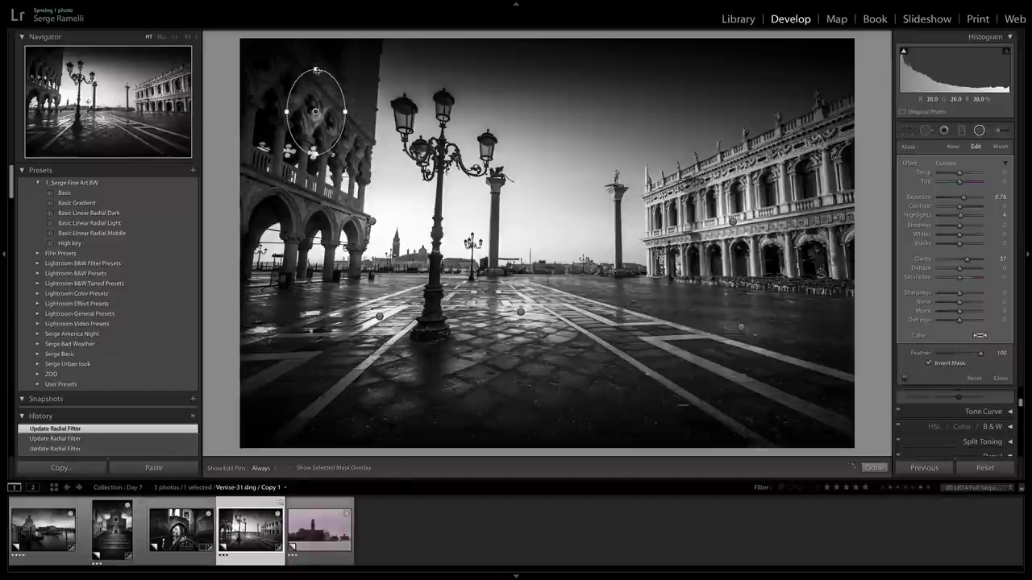
pyautogui.moveTo(315, 71); pyautogui.dragTo(315, 42)
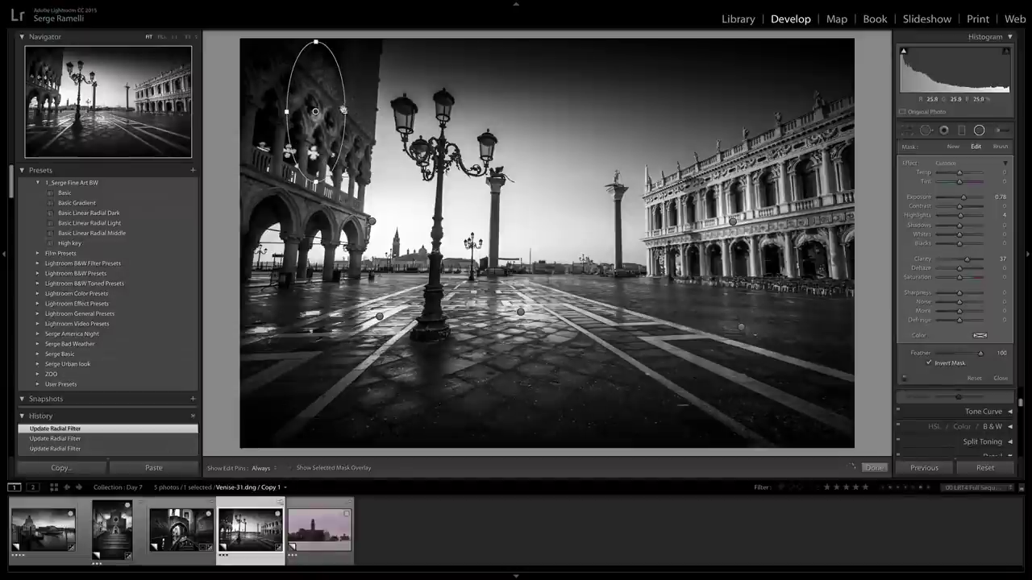
pyautogui.moveTo(351, 111); pyautogui.dragTo(359, 110)
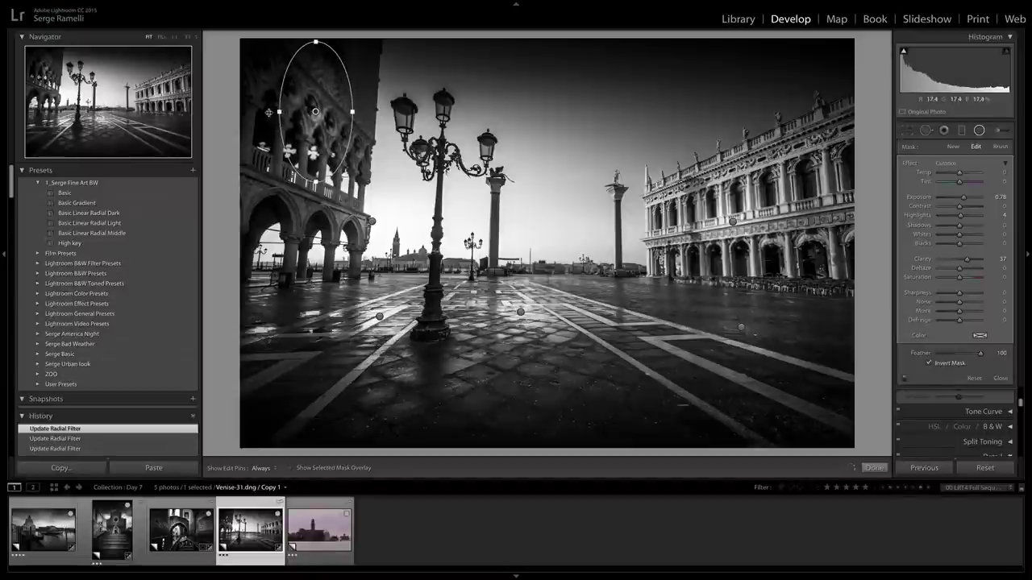
pyautogui.moveTo(279, 112); pyautogui.dragTo(267, 111)
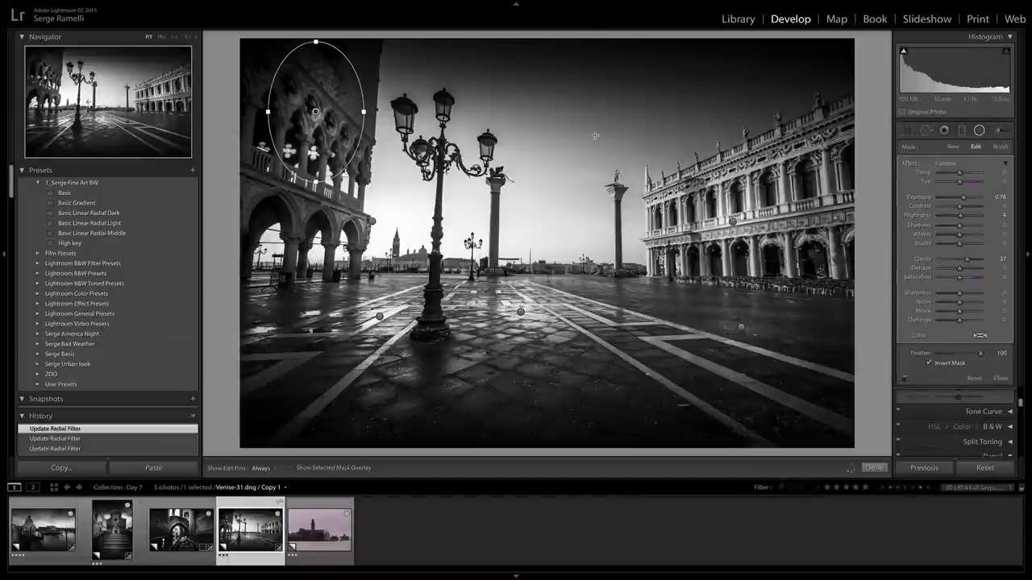
# Step: Erase the uppermost graduated filter from the left palace with its Erase brush at Size 24 and Flow 46
pyautogui.click(962, 131)
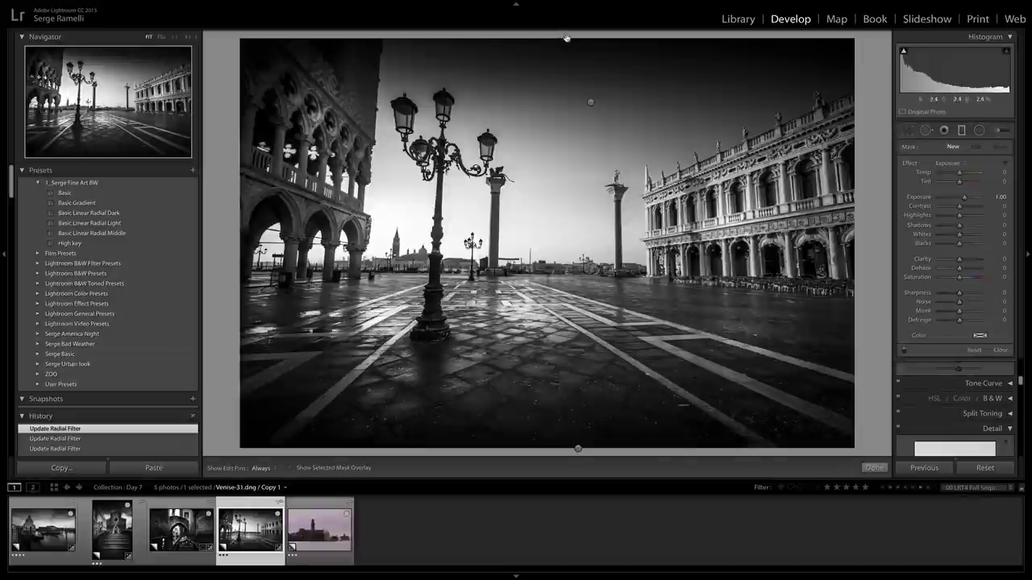
pyautogui.moveTo(566, 38); pyautogui.dragTo(566, 115)
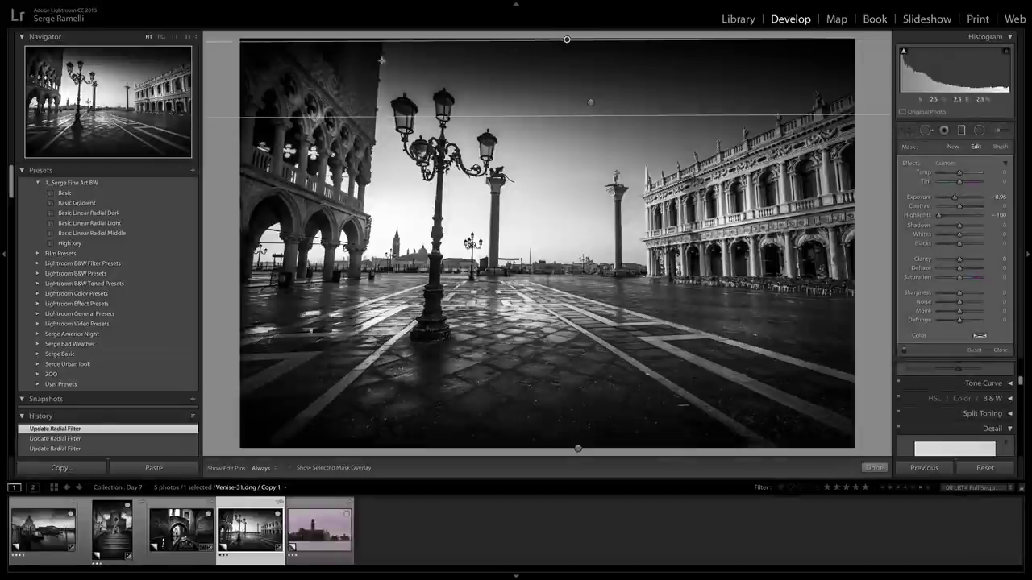
pyautogui.click(1001, 147)
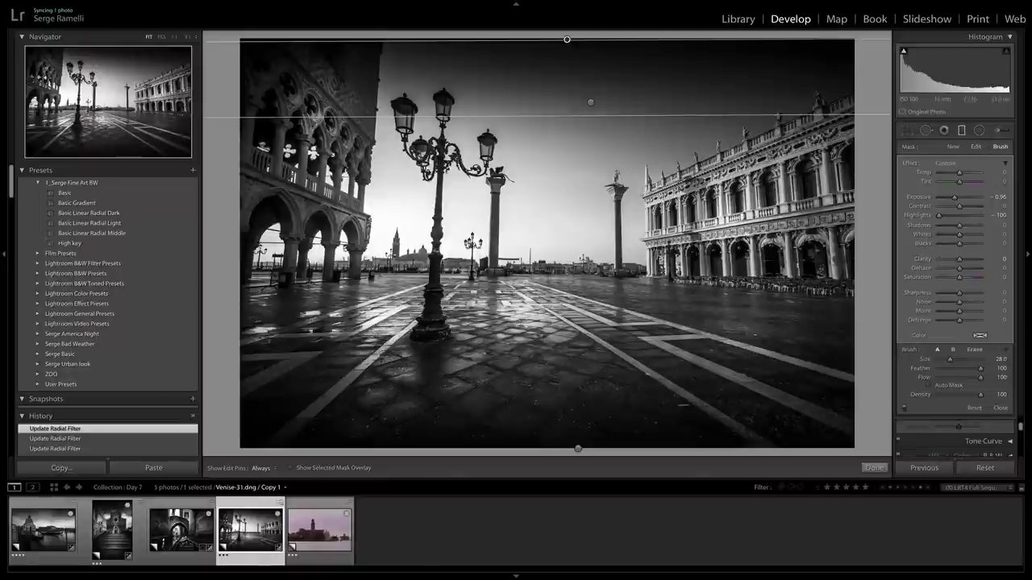
pyautogui.press('alt')
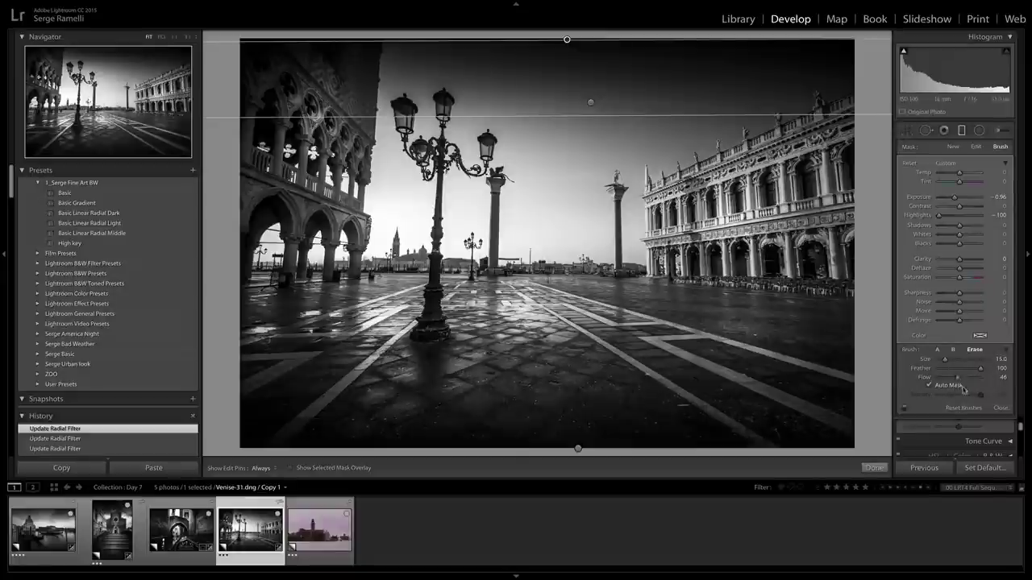
pyautogui.scroll(5, 358, 96)
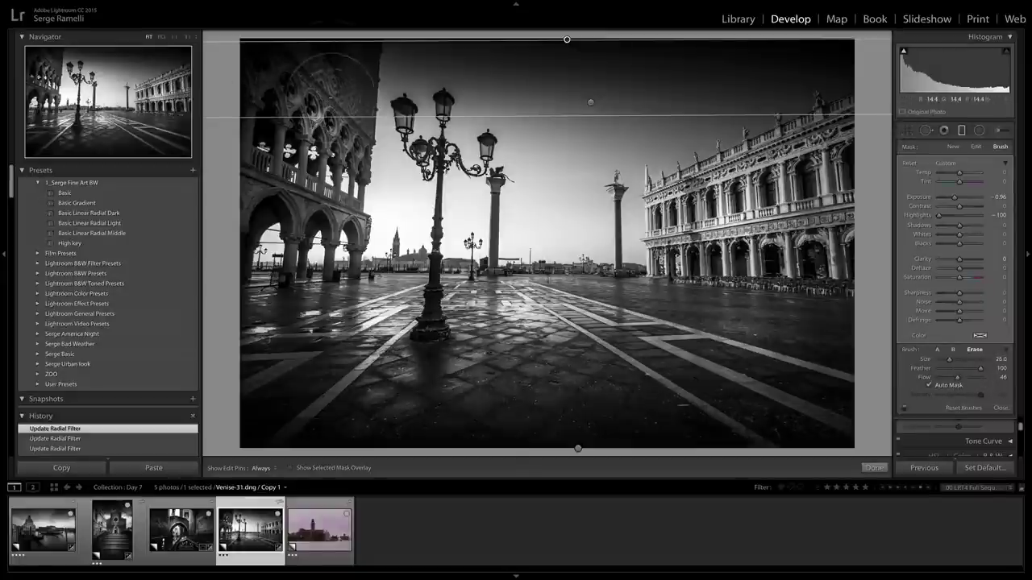
pyautogui.press('h')
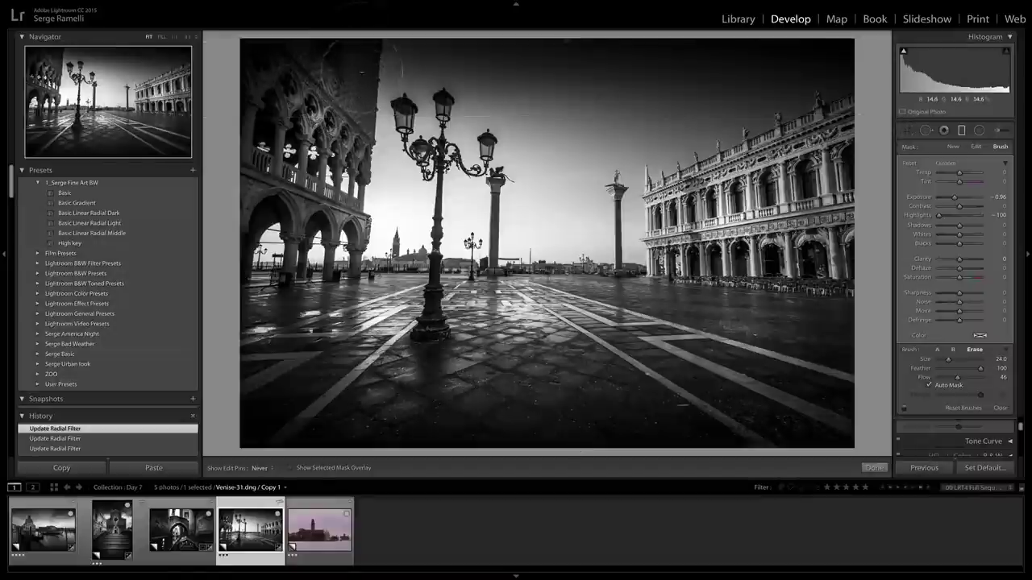
pyautogui.press('h')
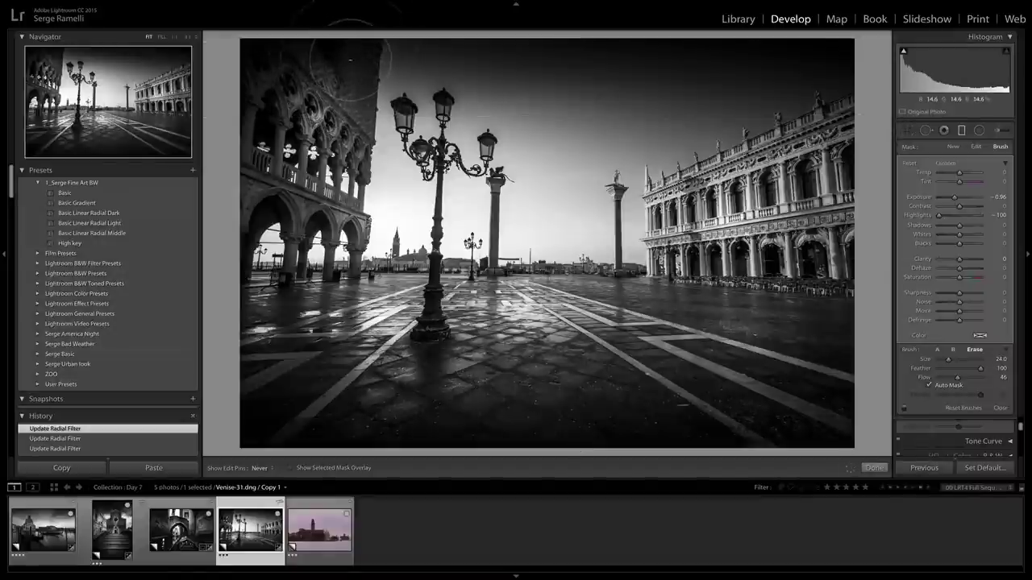
pyautogui.moveTo(316, 50)
pyautogui.mouseDown()
pyautogui.moveTo(324, 77)
pyautogui.moveTo(332, 56)
pyautogui.moveTo(365, 65)
pyautogui.moveTo(361, 55)
pyautogui.mouseUp()
pyautogui.press('h')
pyautogui.press('h')
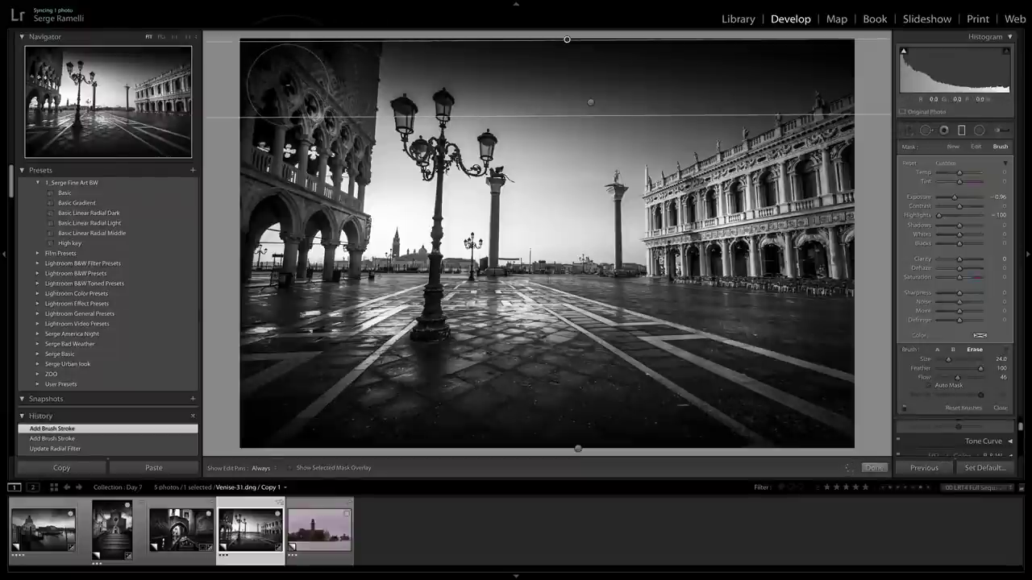
pyautogui.press('h')
pyautogui.moveTo(310, 41)
pyautogui.mouseDown()
pyautogui.moveTo(266, 57)
pyautogui.moveTo(319, 24)
pyautogui.moveTo(274, 81)
pyautogui.moveTo(282, 49)
pyautogui.moveTo(524, 165)
pyautogui.mouseUp()
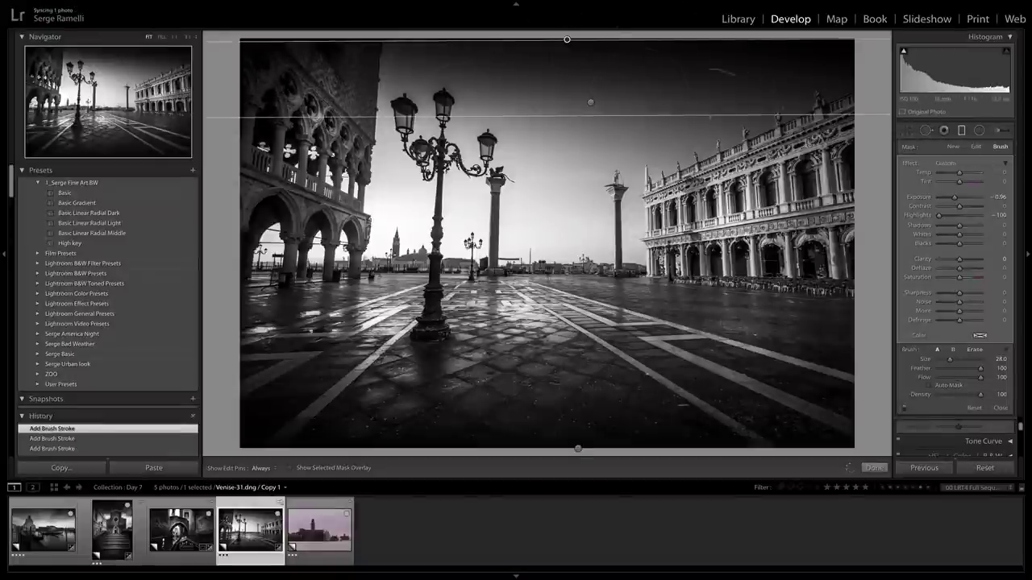
# Step: Erase the graduated filter across the middle of the sky from the left palace with its Erase brush at Size 24 and Flow 46
pyautogui.click(590, 102)
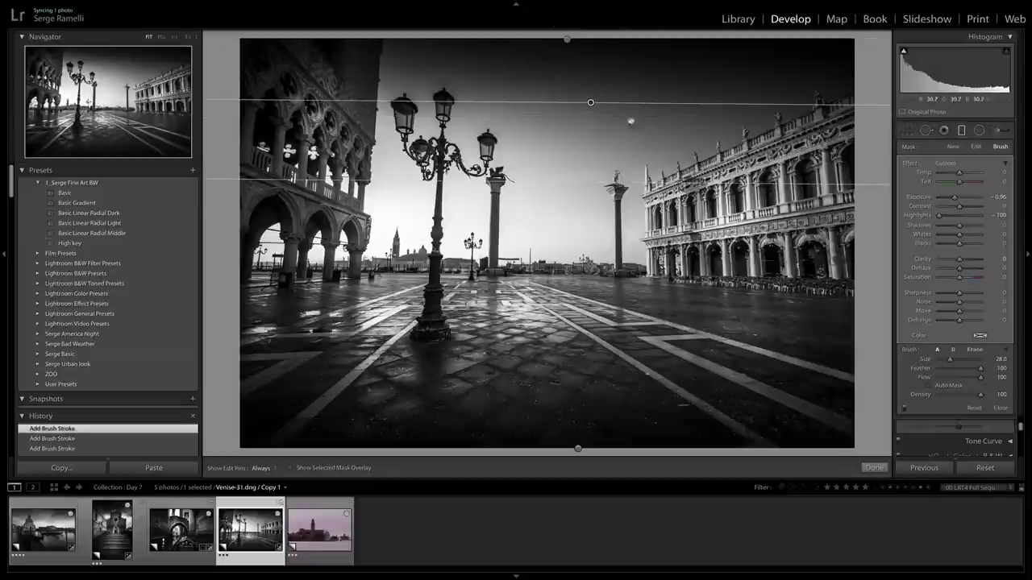
pyautogui.press('alt')
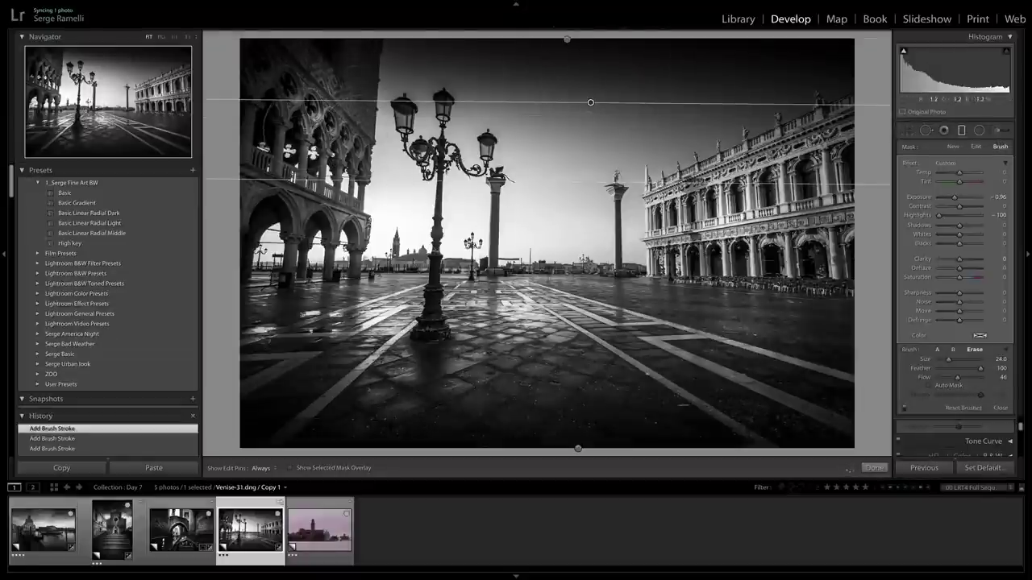
pyautogui.press('a')
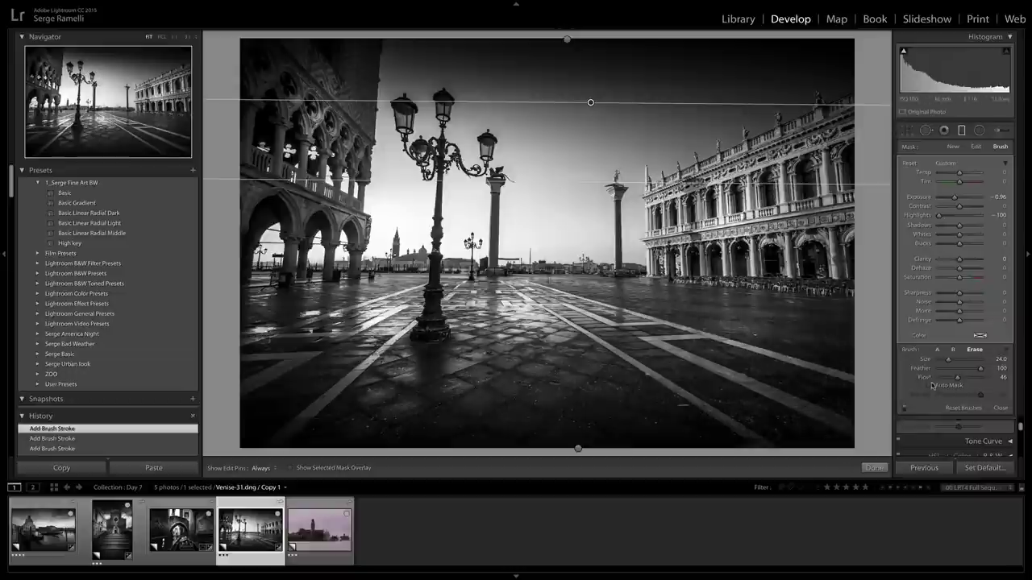
pyautogui.press('h')
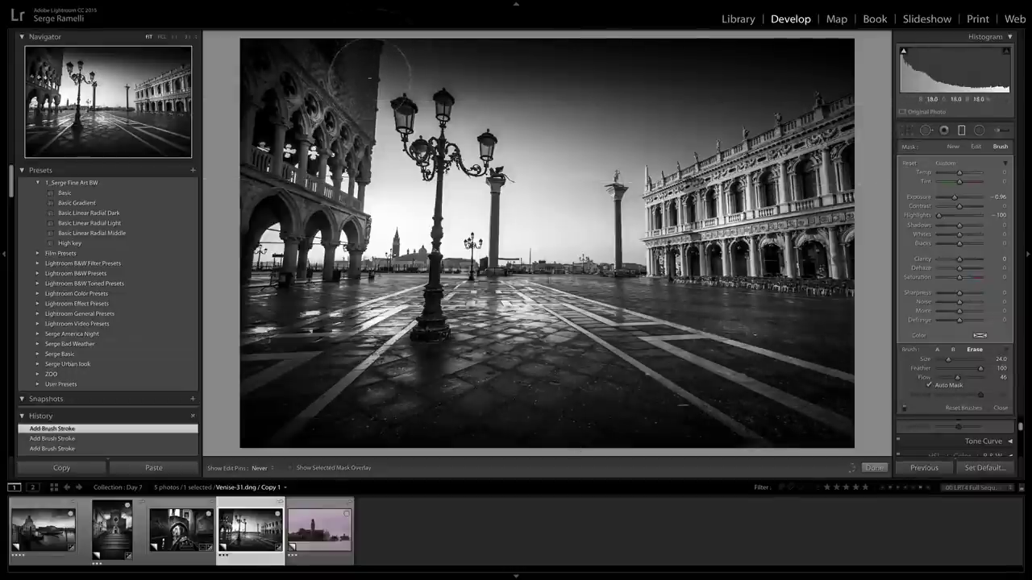
pyautogui.press('h')
pyautogui.press('a')
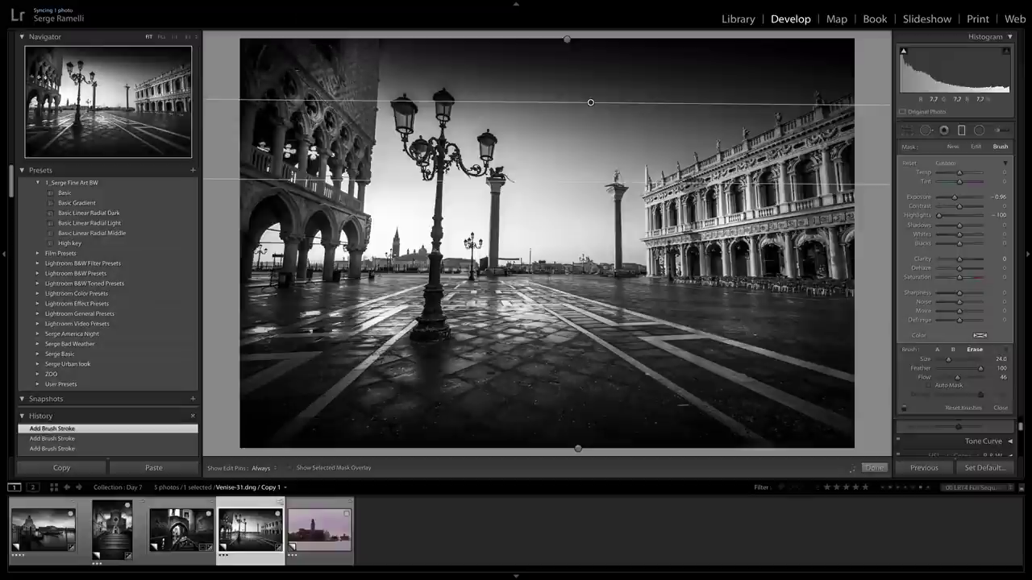
pyautogui.press('h')
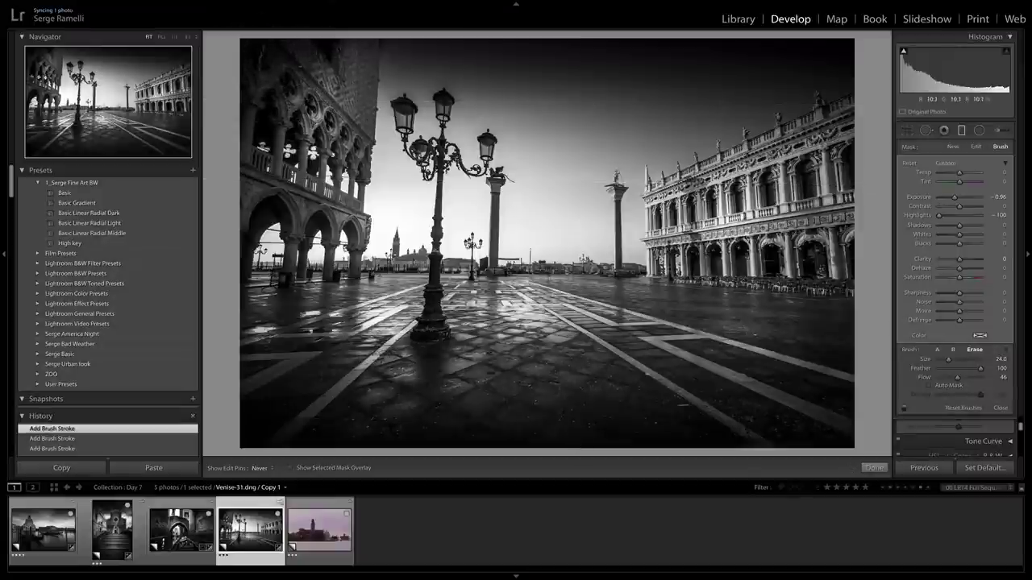
pyautogui.press('h')
pyautogui.moveTo(278, 117); pyautogui.dragTo(282, 206)
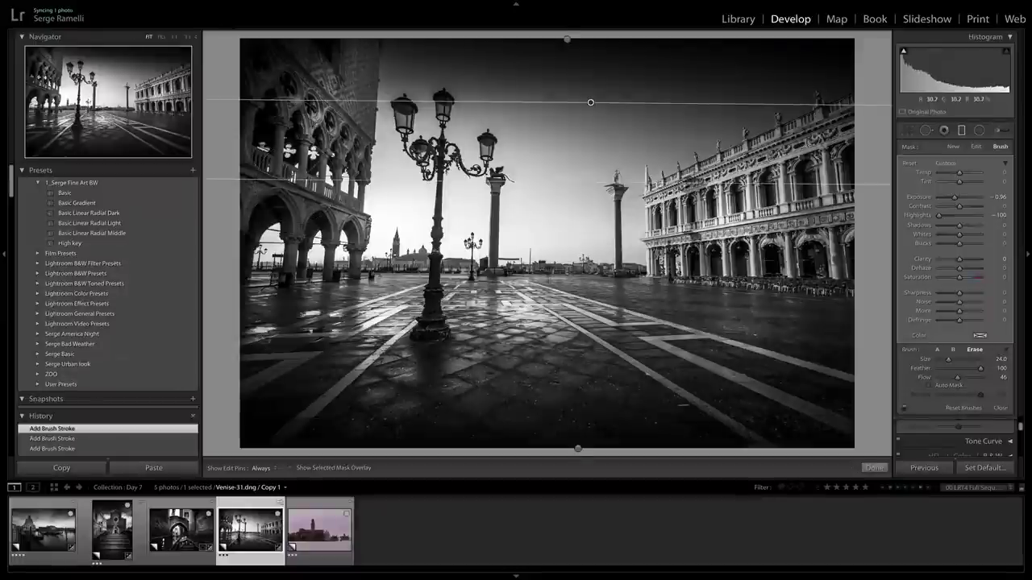
pyautogui.press('alt')
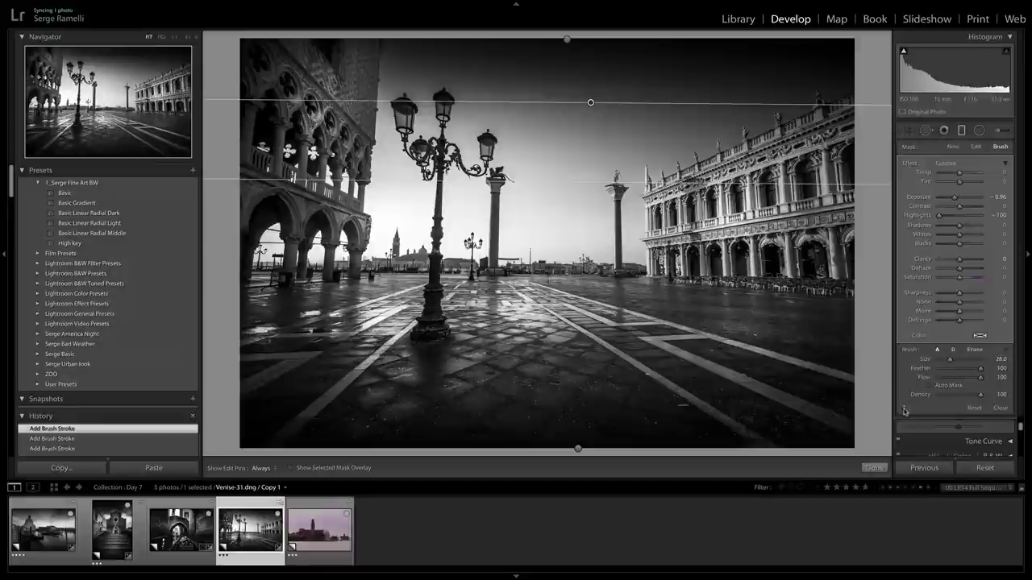
# Step: Compare the photo with the graduated filters disabled and re-enabled, and close the filter settings
pyautogui.click(905, 410)
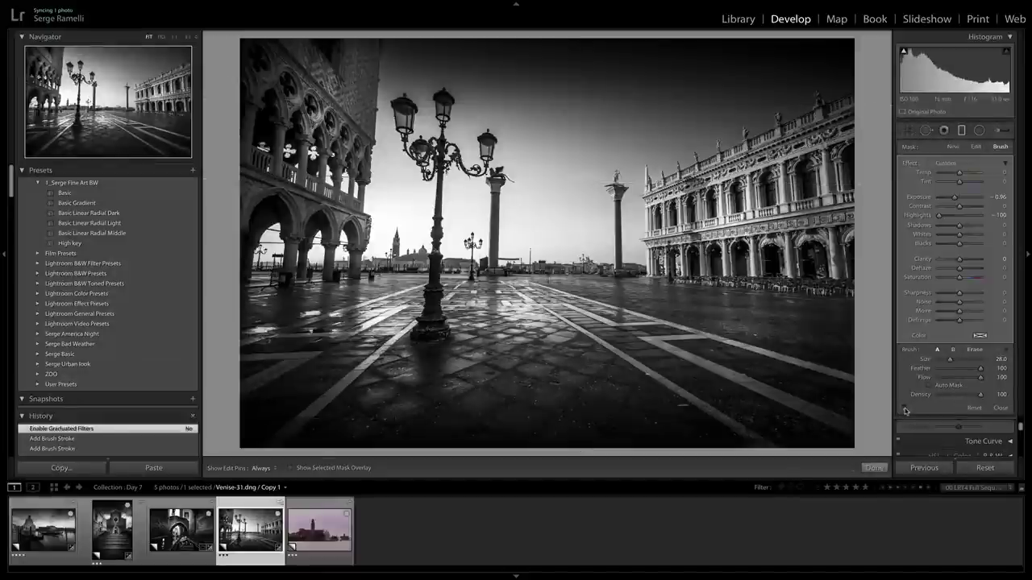
pyautogui.click(905, 410)
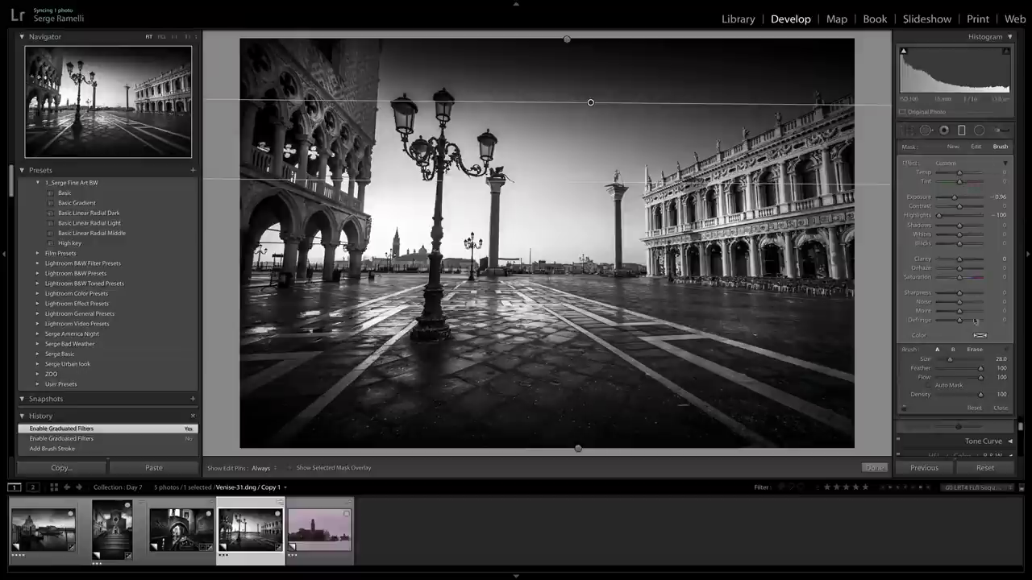
pyautogui.click(1000, 409)
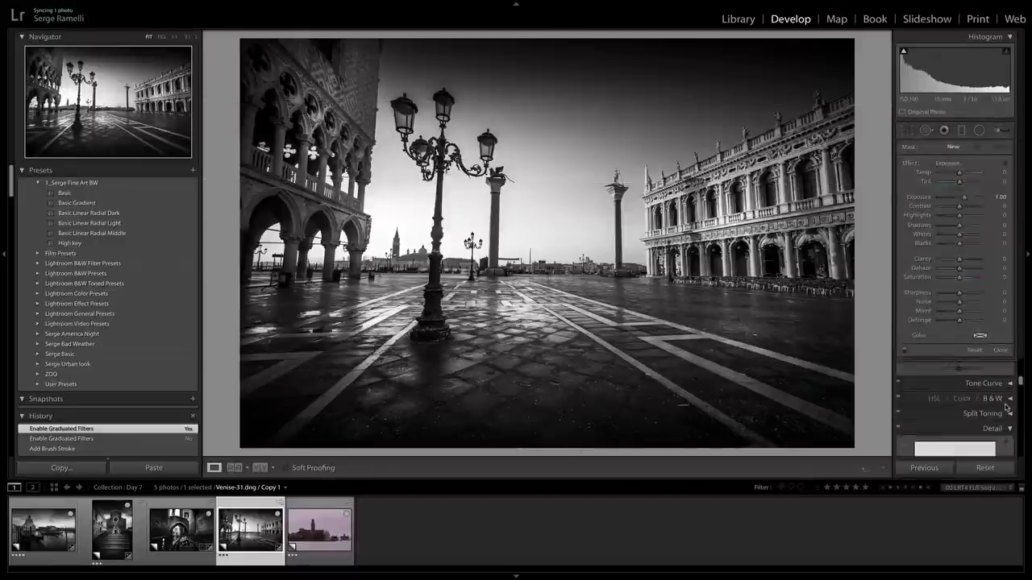
# Step: Try the Auto Upright perspective correction on the plaza photo and turn it back off
pyautogui.scroll(-8, 945, 303)
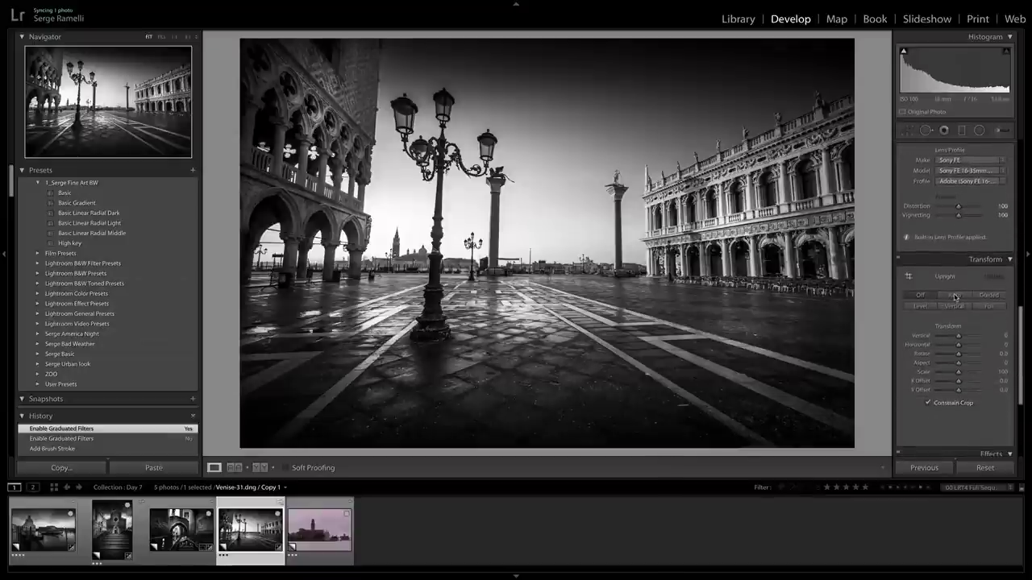
pyautogui.click(954, 296)
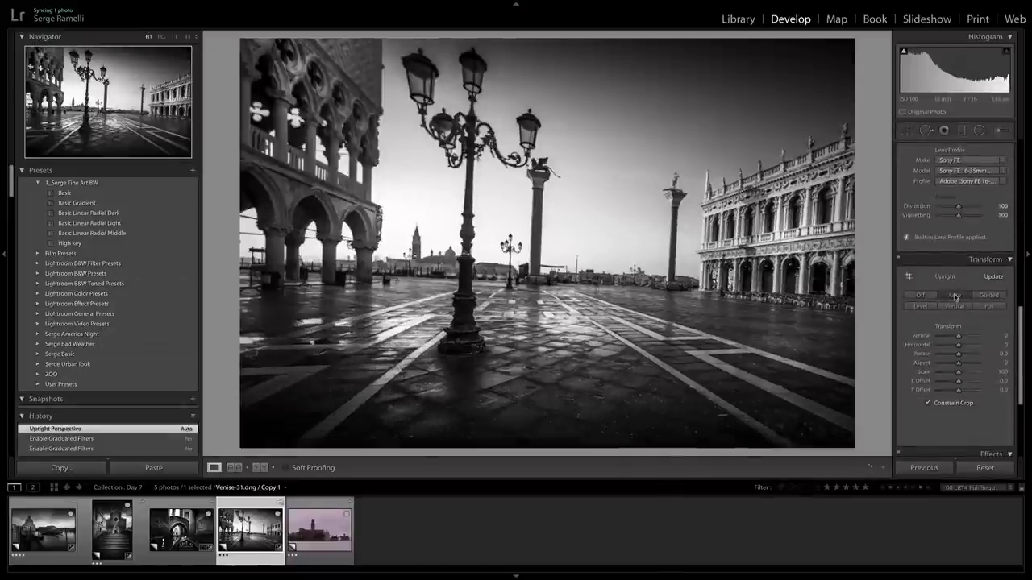
pyautogui.click(919, 296)
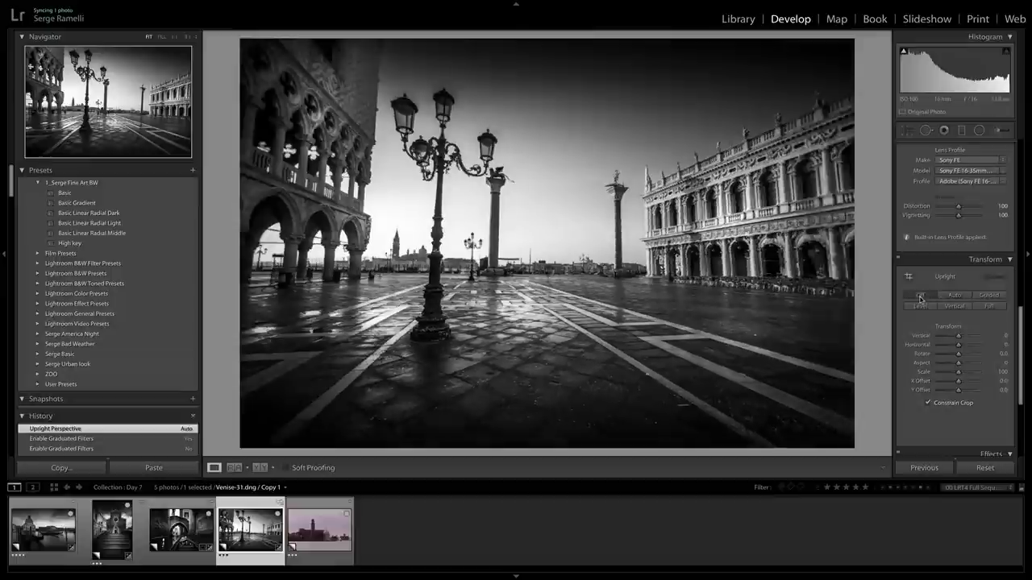
# Step: Straighten the buildings with Guided Upright using vertical guides along the right building's column and the left palace's edge, comparing it with Off
pyautogui.click(990, 297)
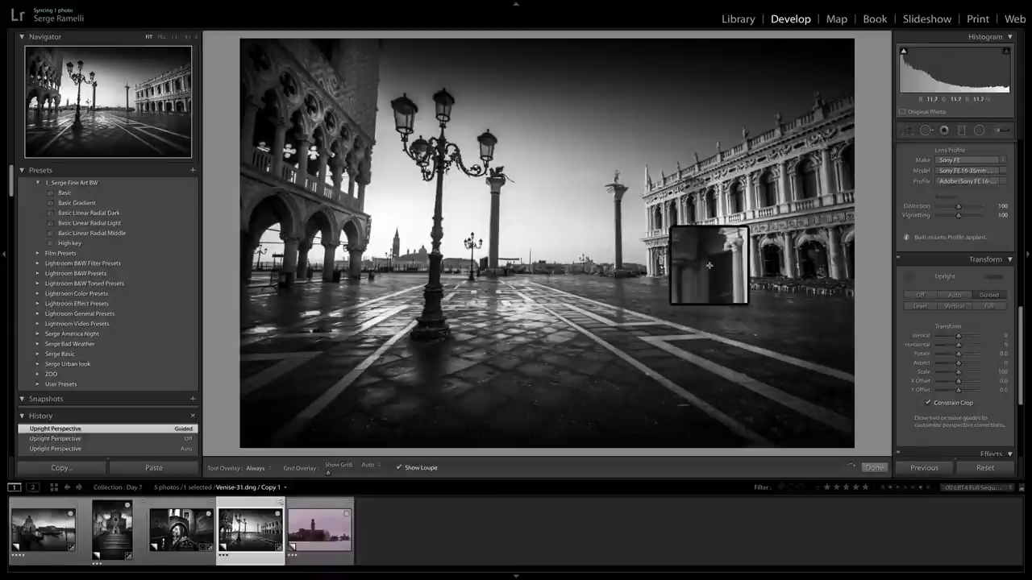
pyautogui.moveTo(723, 281); pyautogui.dragTo(724, 284)
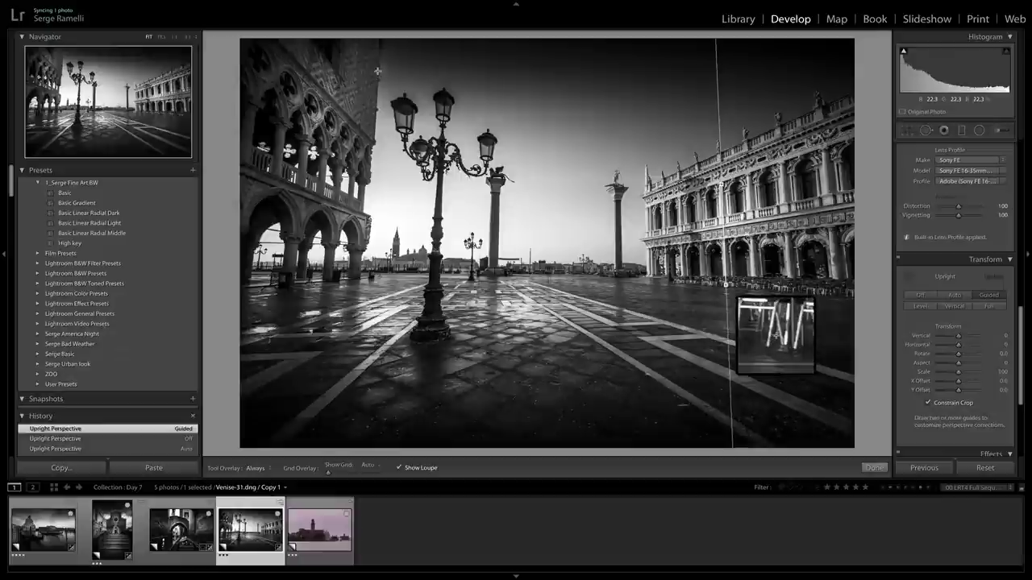
pyautogui.moveTo(378, 60); pyautogui.dragTo(357, 268)
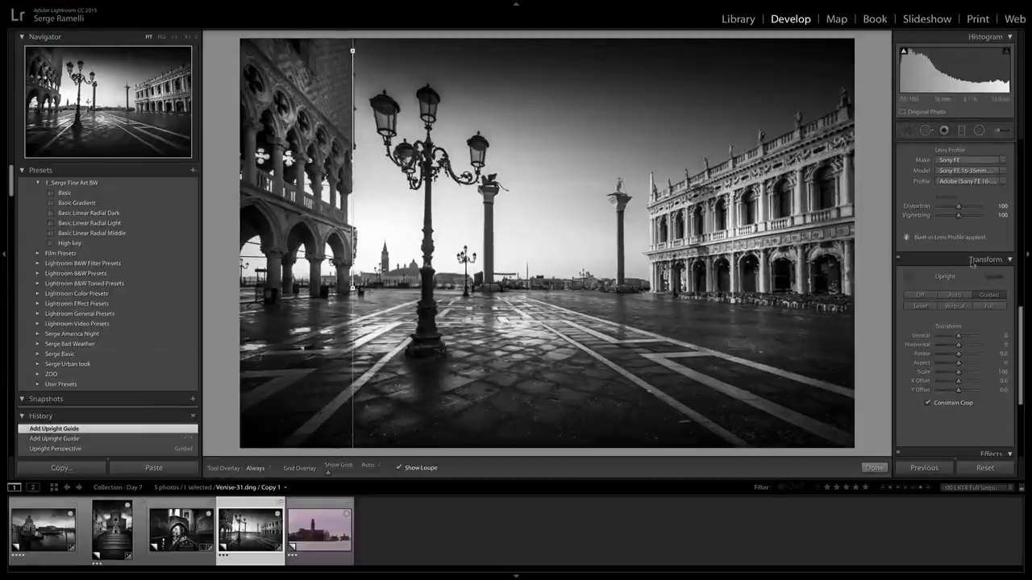
pyautogui.click(917, 295)
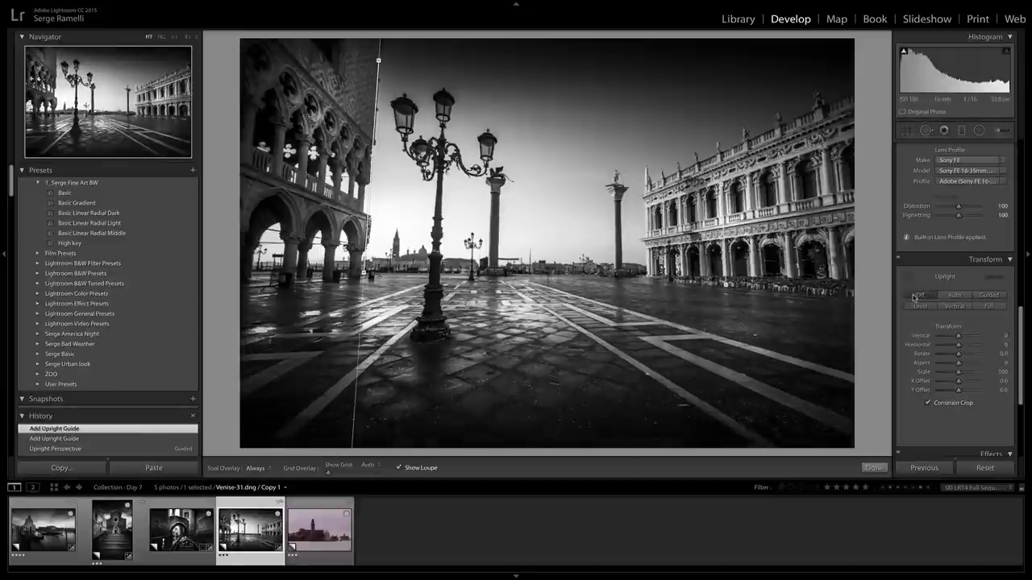
pyautogui.click(989, 296)
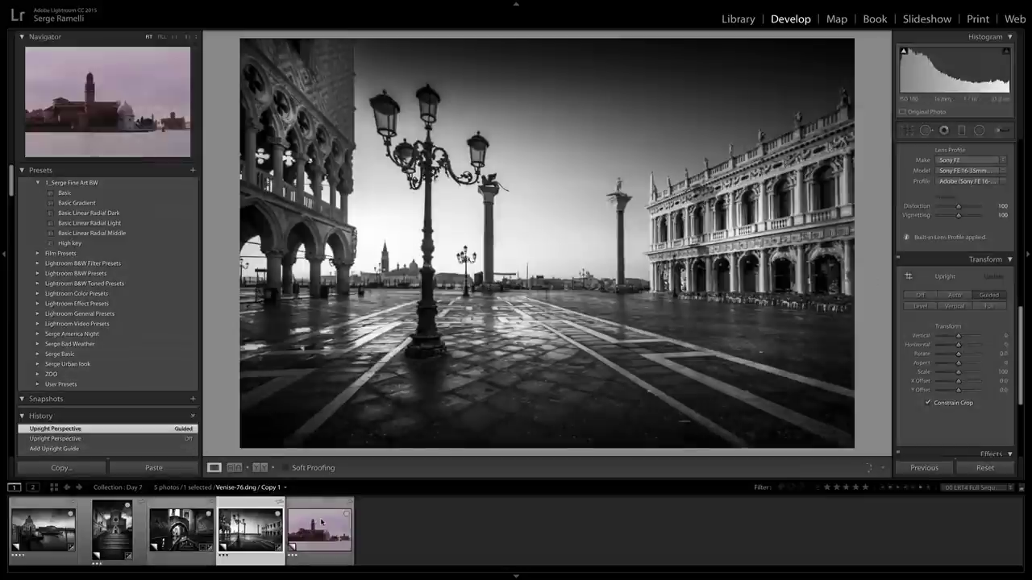
# Step: Open the purple-toned church photo Venise-76.dng and apply the High key preset from 1_Serge Fine Art BW
pyautogui.click(321, 522)
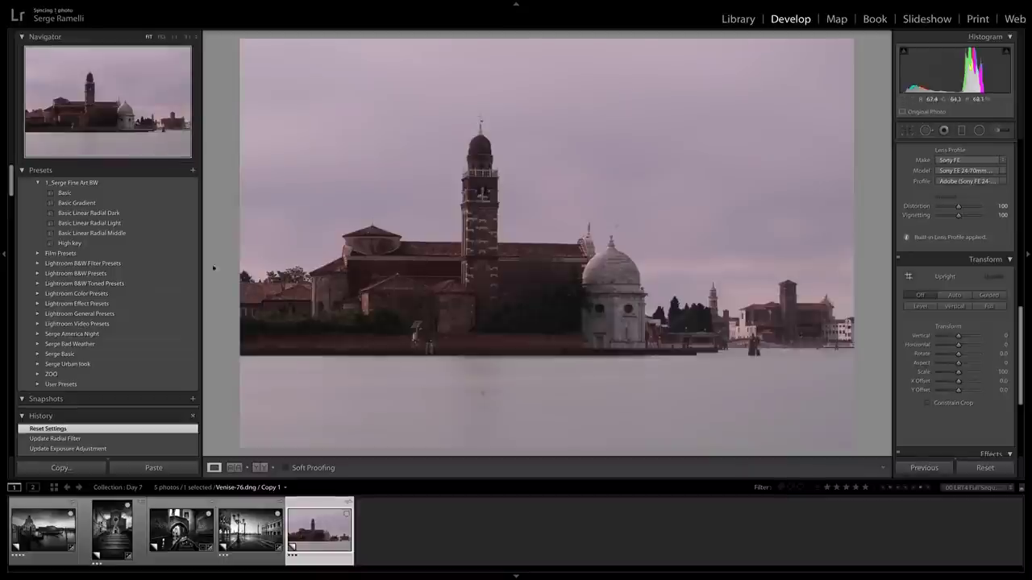
pyautogui.click(105, 243)
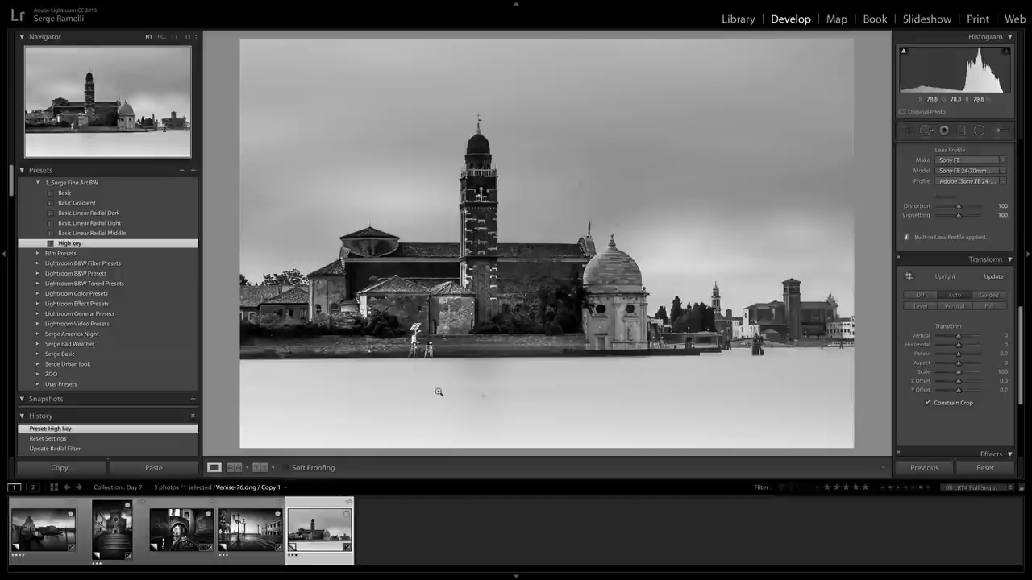
# Step: Heal the dust spots on the water below the church and in the sky beside the bell tower with Spot Removal
pyautogui.click(927, 131)
pyautogui.scroll(-10, 484, 398)
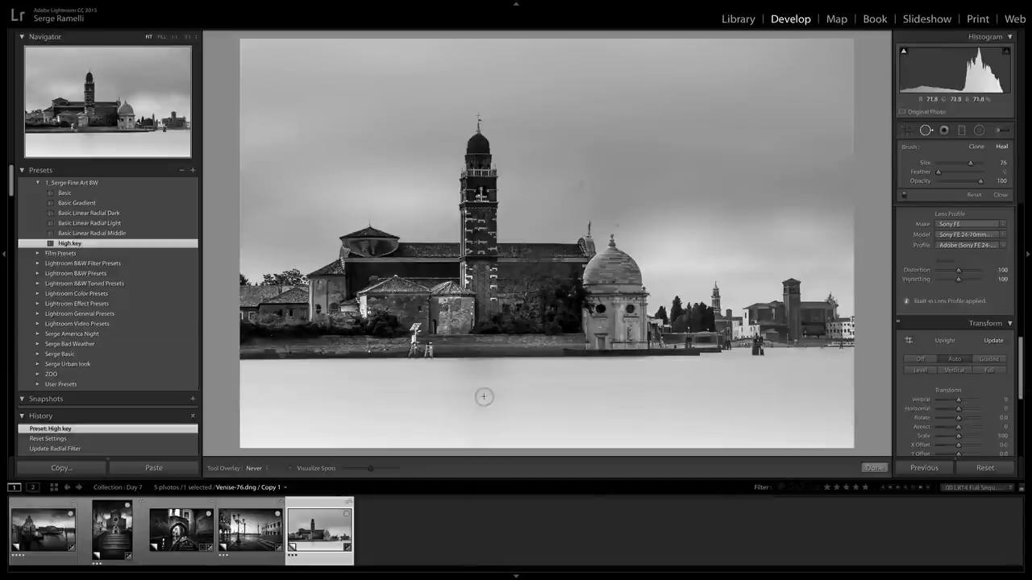
pyautogui.click(484, 396)
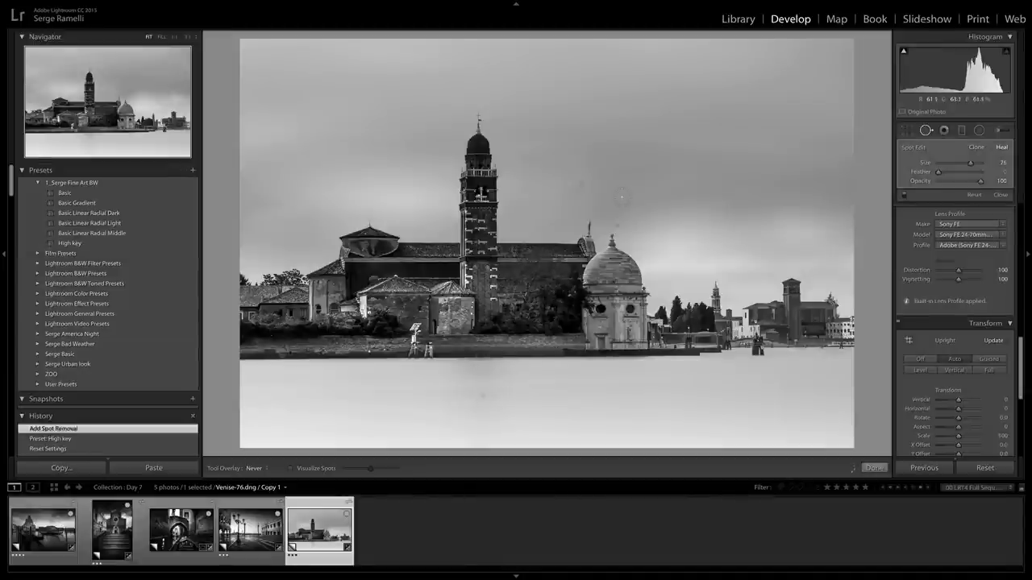
pyautogui.moveTo(581, 185); pyautogui.dragTo(578, 201)
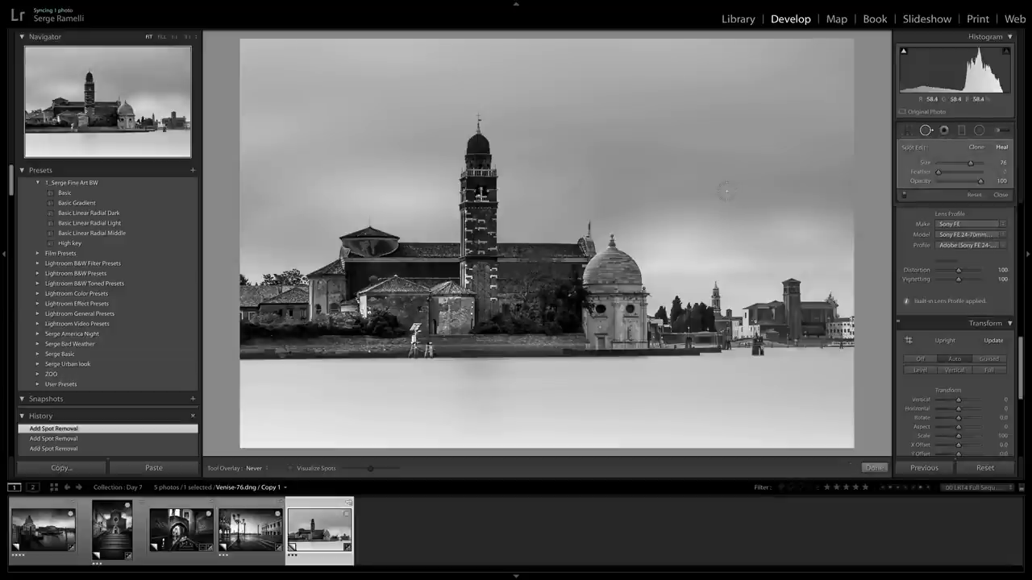
pyautogui.click(1001, 195)
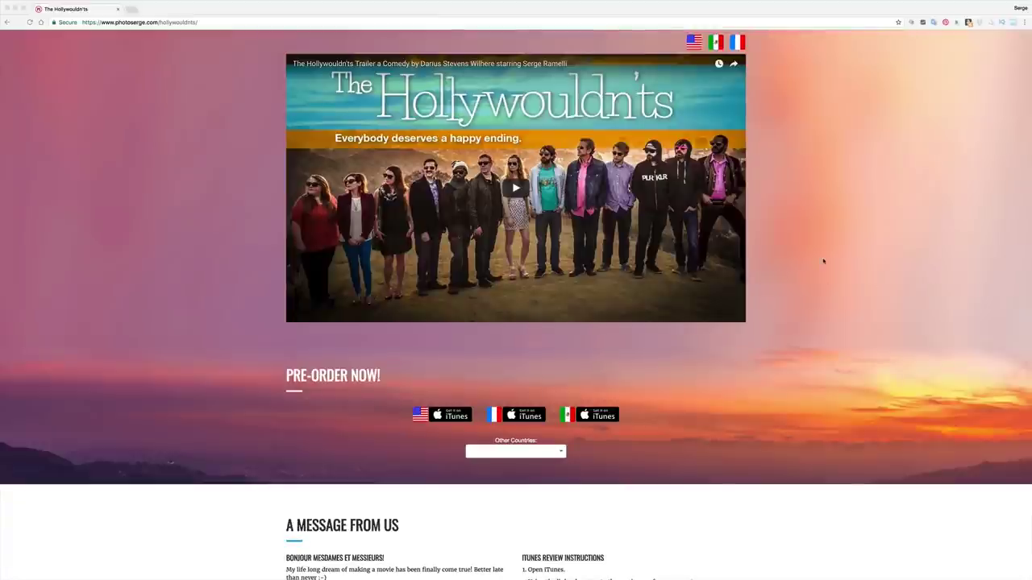
# Step: Switch to the browser and look through The Hollywouldn'ts page, from the pre-order links to the free gift and gallery
pyautogui.scroll(-10, 823, 260)
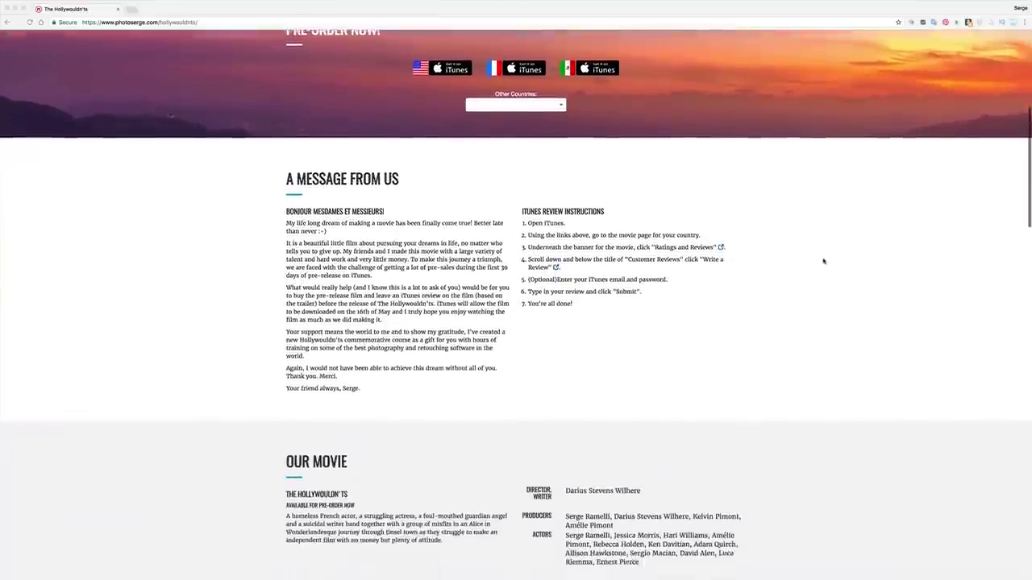
pyautogui.scroll(-12, 823, 261)
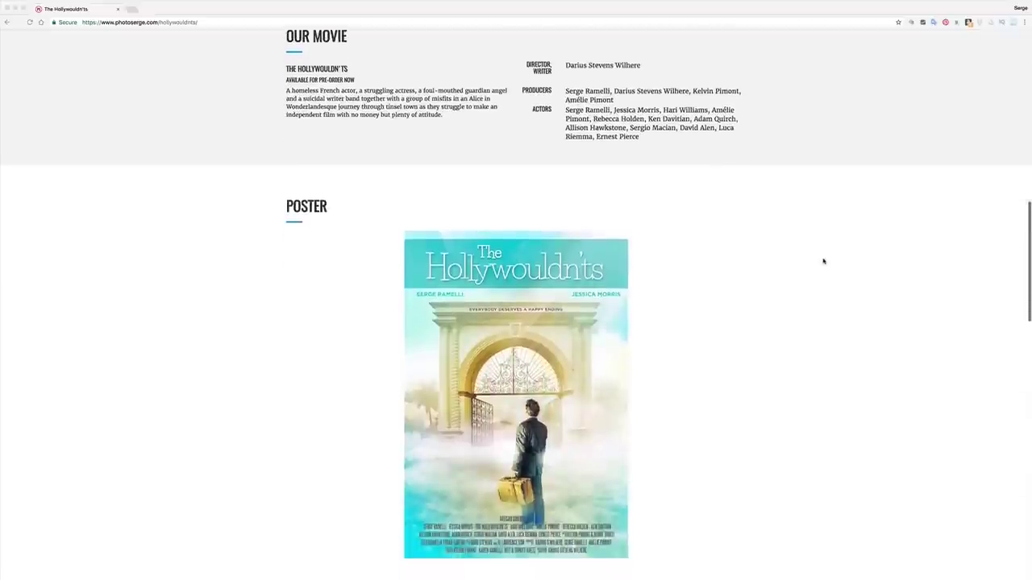
pyautogui.scroll(-13, 823, 261)
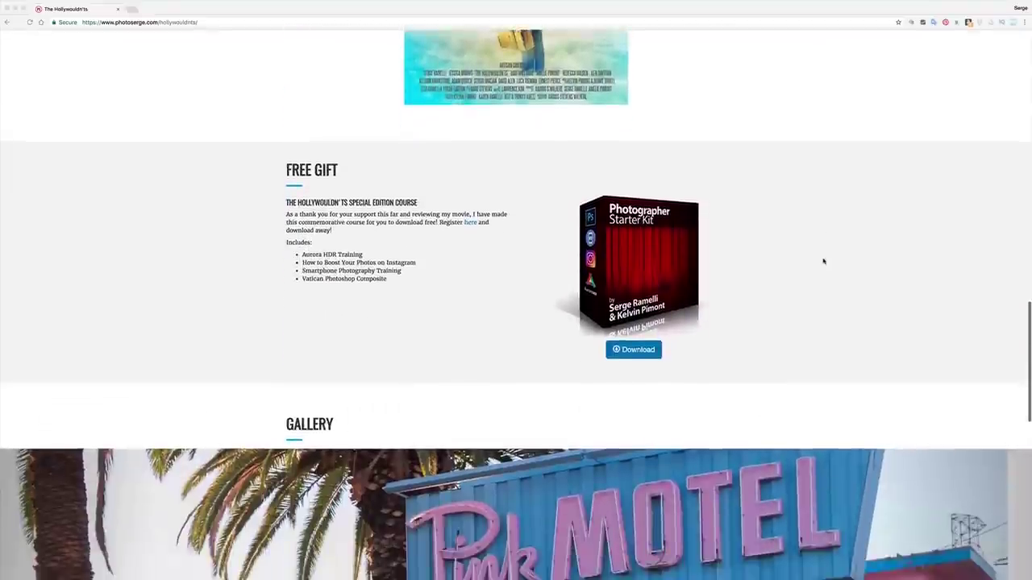
pyautogui.scroll(-3, 823, 261)
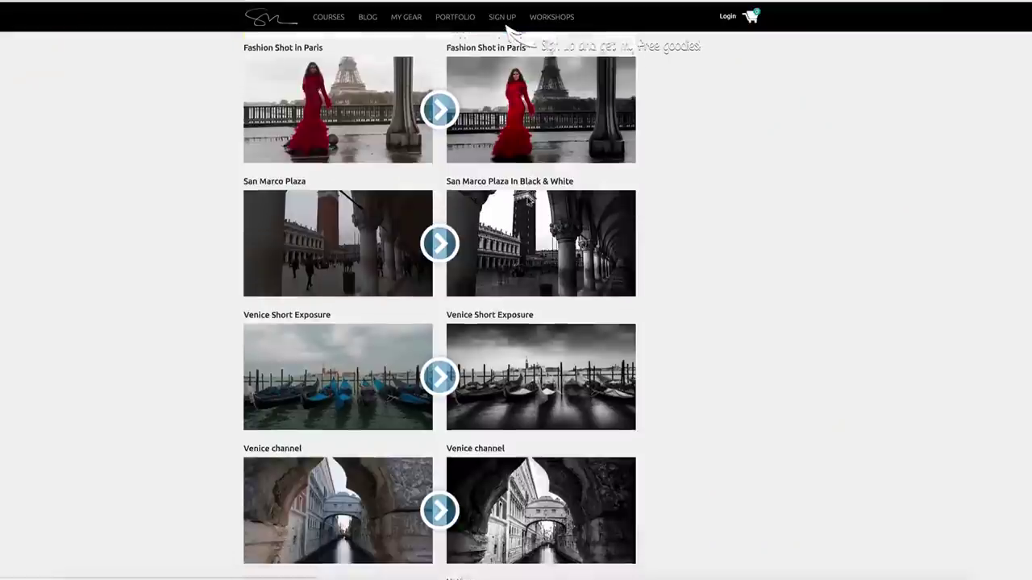
# Step: Examine the before-and-after photo pairs on the presets page, including the San Marco Plaza and Venice examples
pyautogui.scroll(-1, 528, 202)
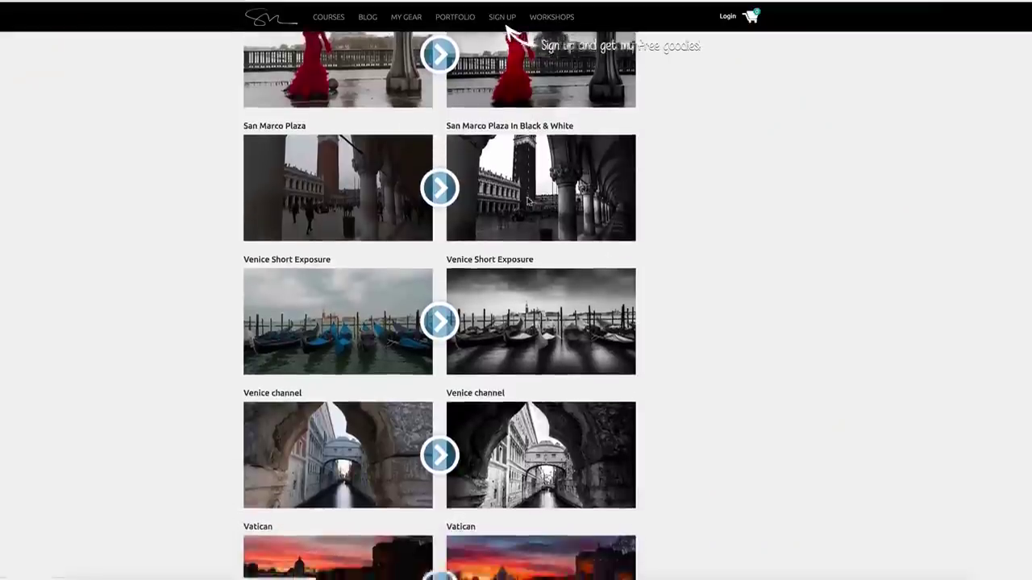
pyautogui.scroll(2, 528, 203)
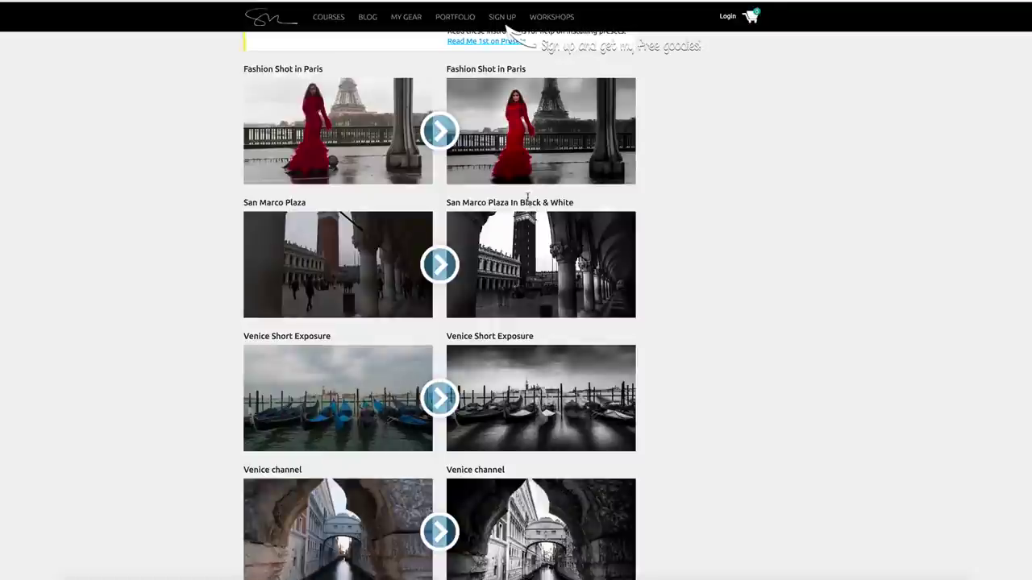
pyautogui.scroll(-5, 528, 197)
pyautogui.scroll(-7, 528, 201)
pyautogui.scroll(-4, 529, 202)
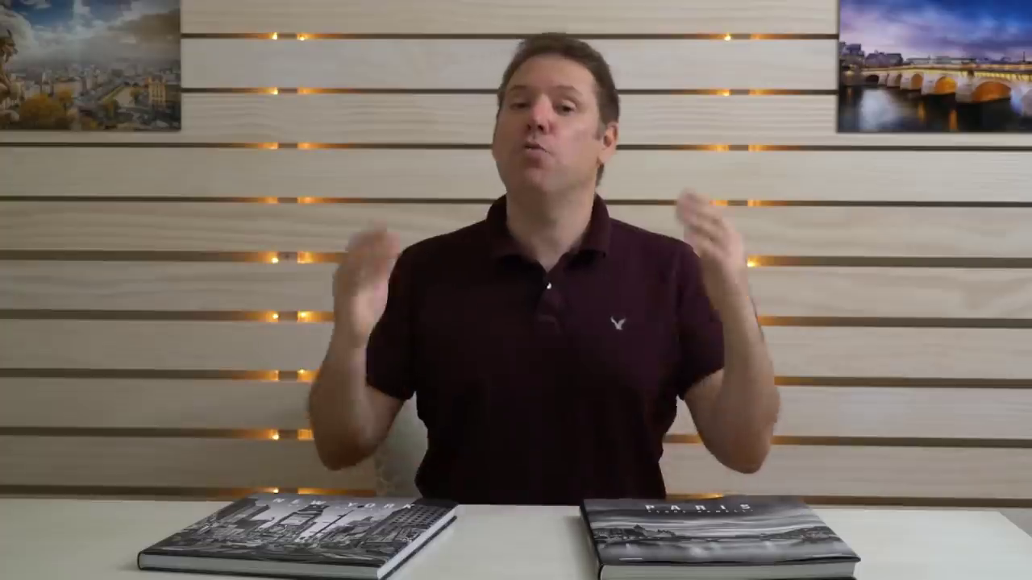